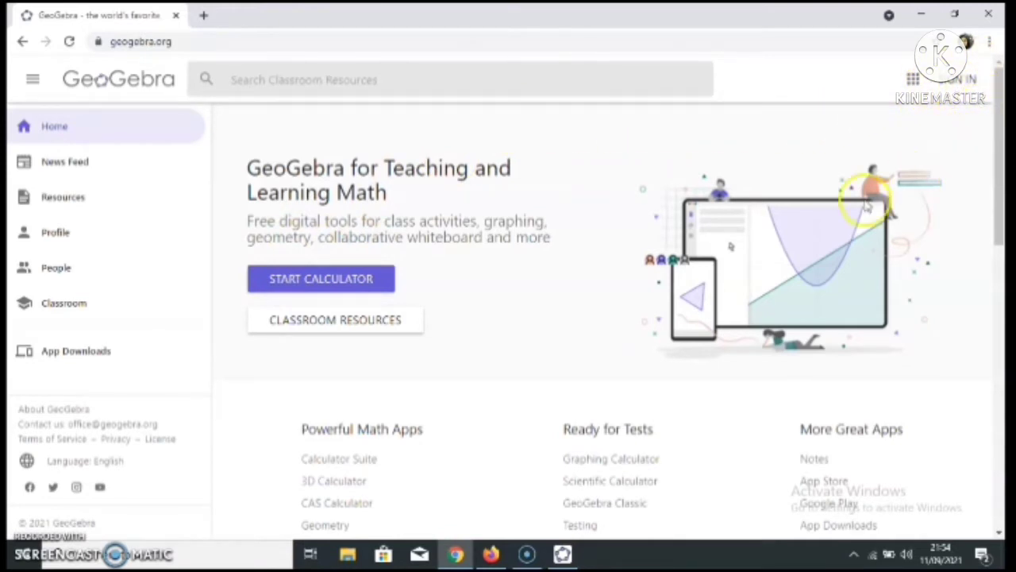
# Start the web version of GeoGebra Classic 6 from the app downloads page
pyautogui.click(85, 348)
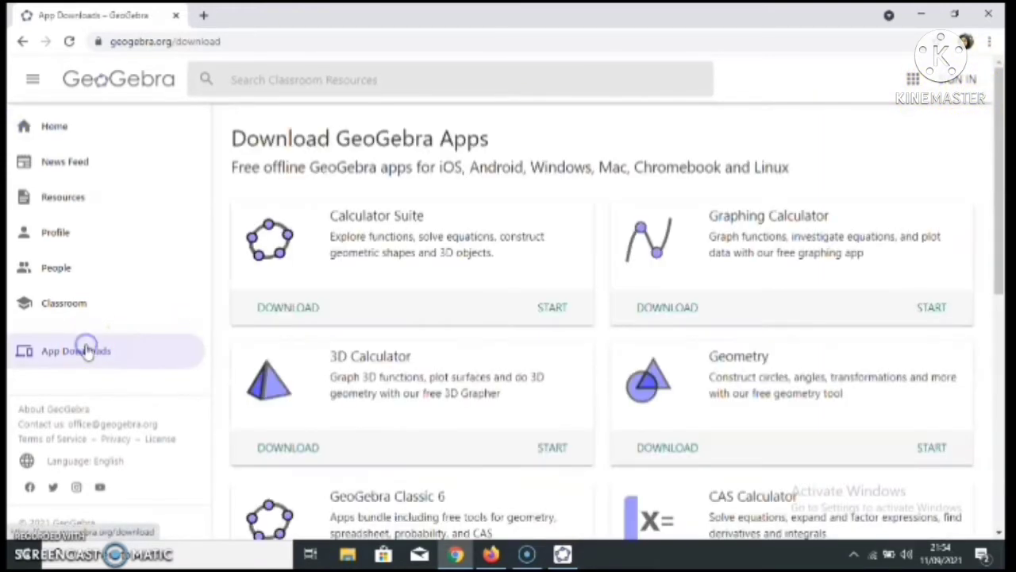
pyautogui.scroll(-3, 545, 302)
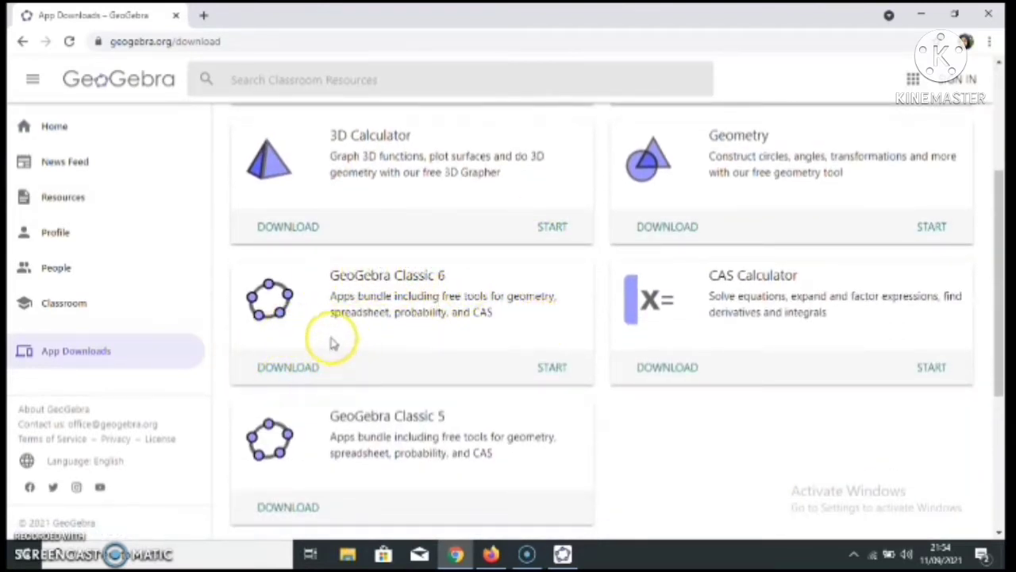
pyautogui.click(554, 369)
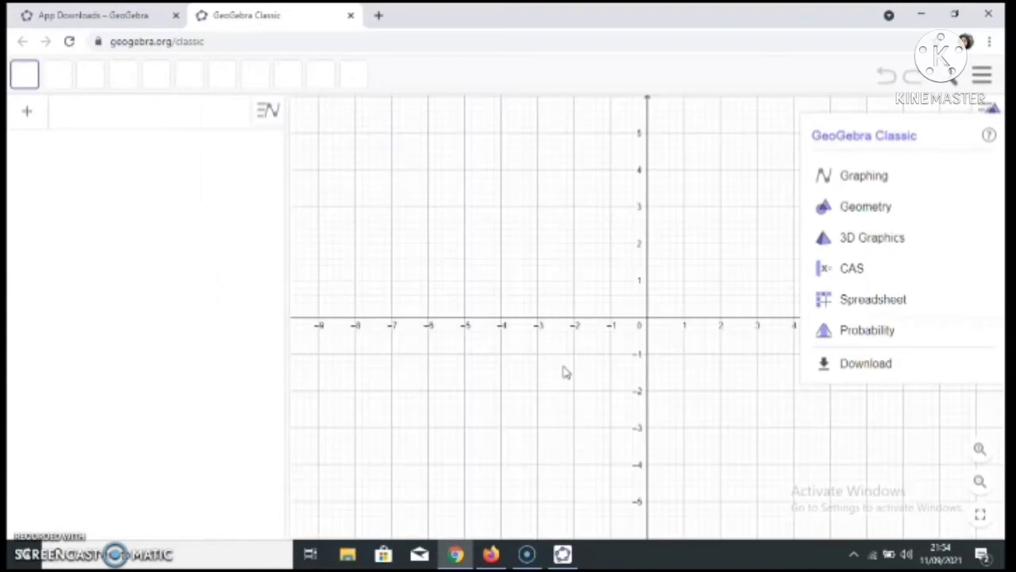
# Examine the installed GeoGebra Classic window and the web version's f(x), ABC and #&¬ on-screen keyboard layouts, closing the keyboard at the end
pyautogui.click(437, 347)
pyautogui.click(429, 178)
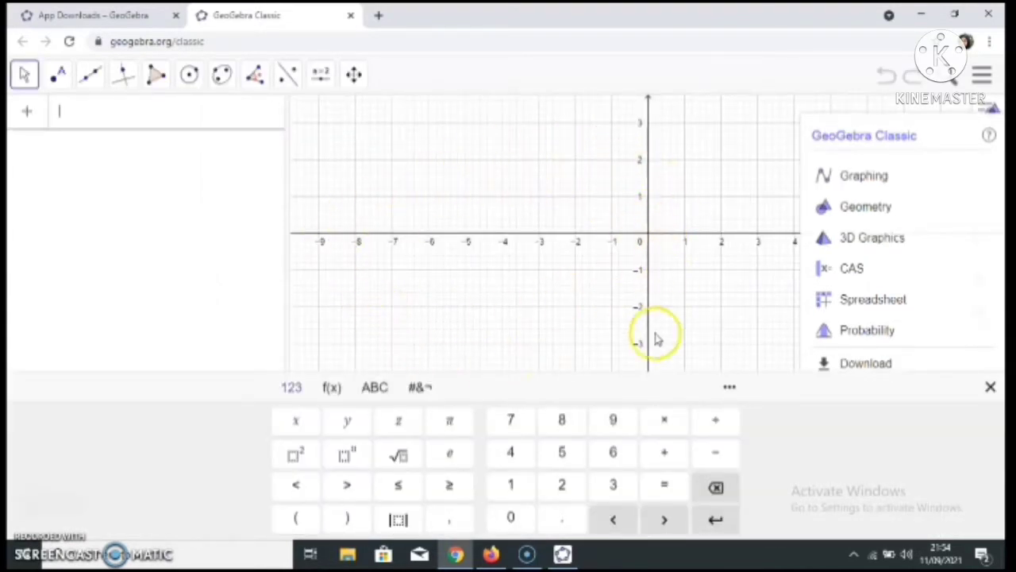
pyautogui.click(563, 554)
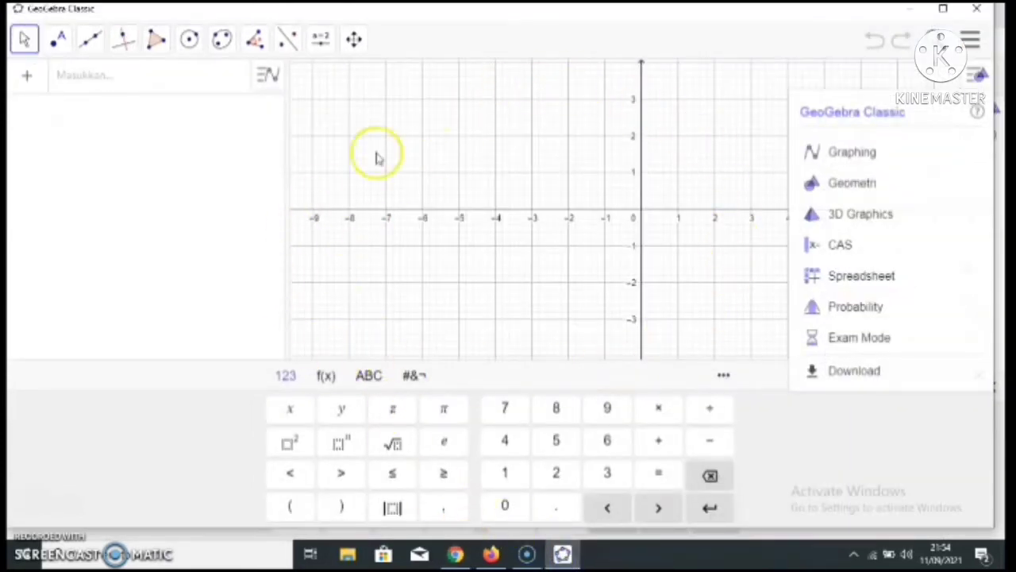
pyautogui.click(456, 554)
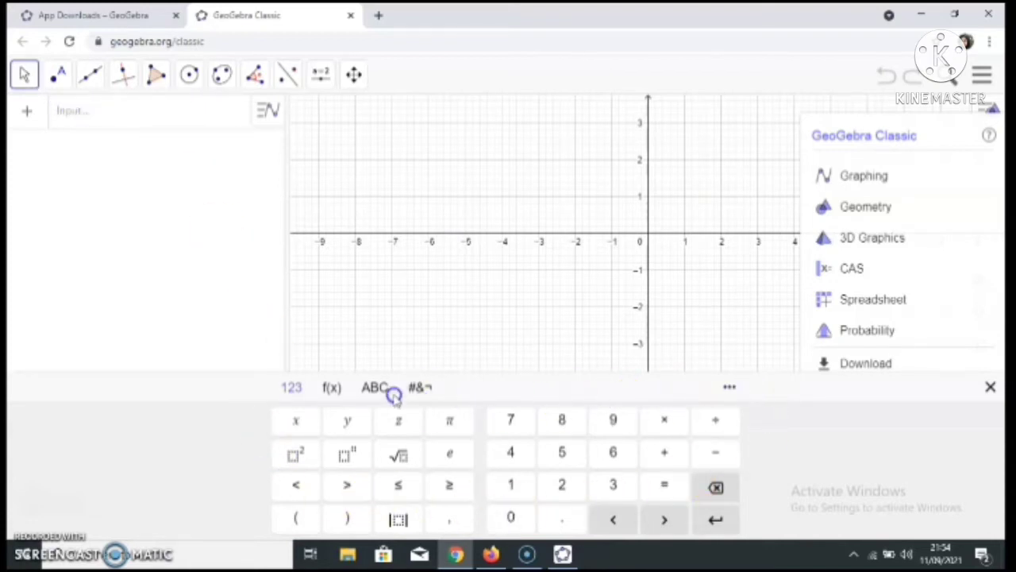
pyautogui.click(333, 387)
pyautogui.click(375, 389)
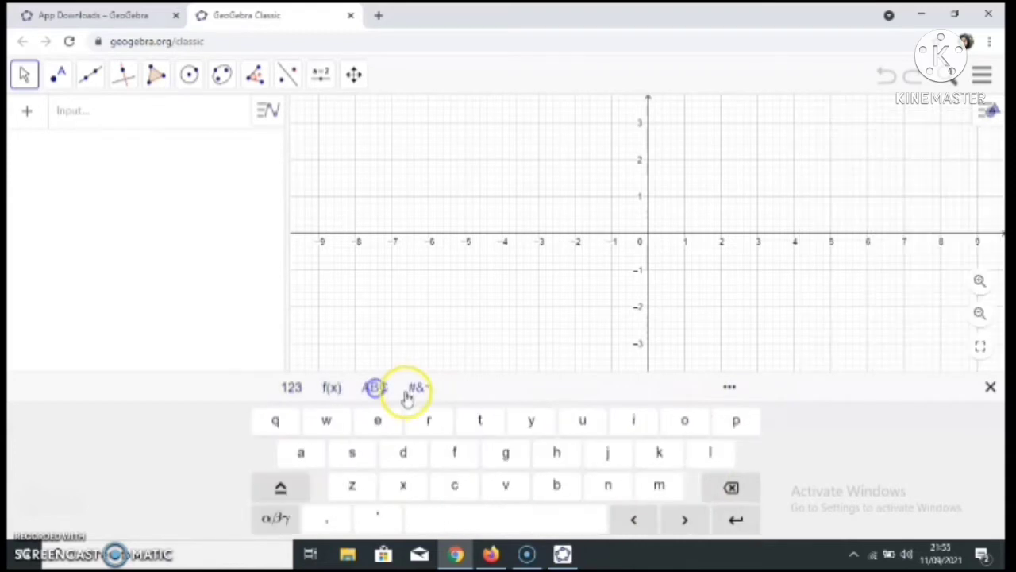
pyautogui.click(420, 388)
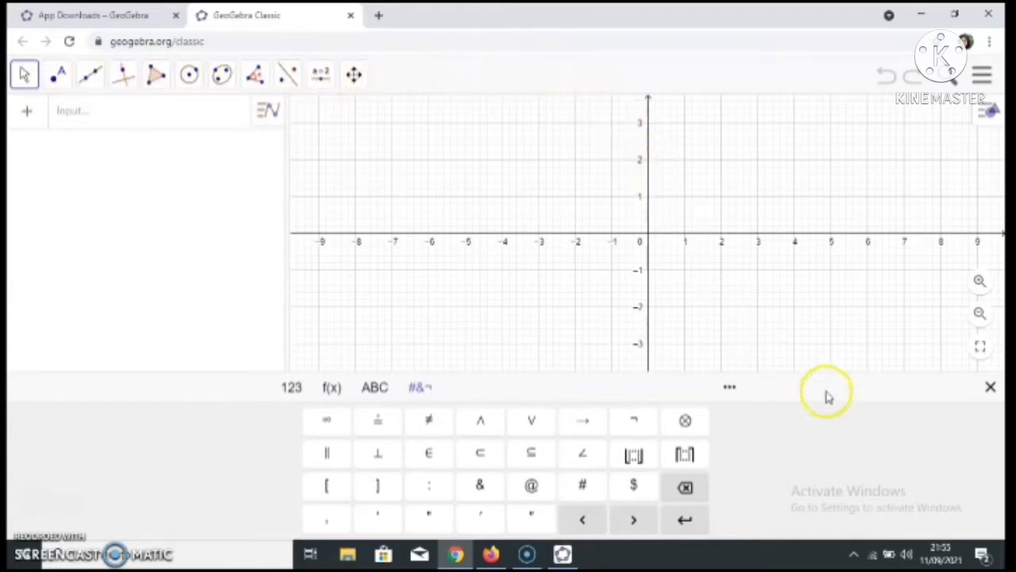
pyautogui.click(990, 387)
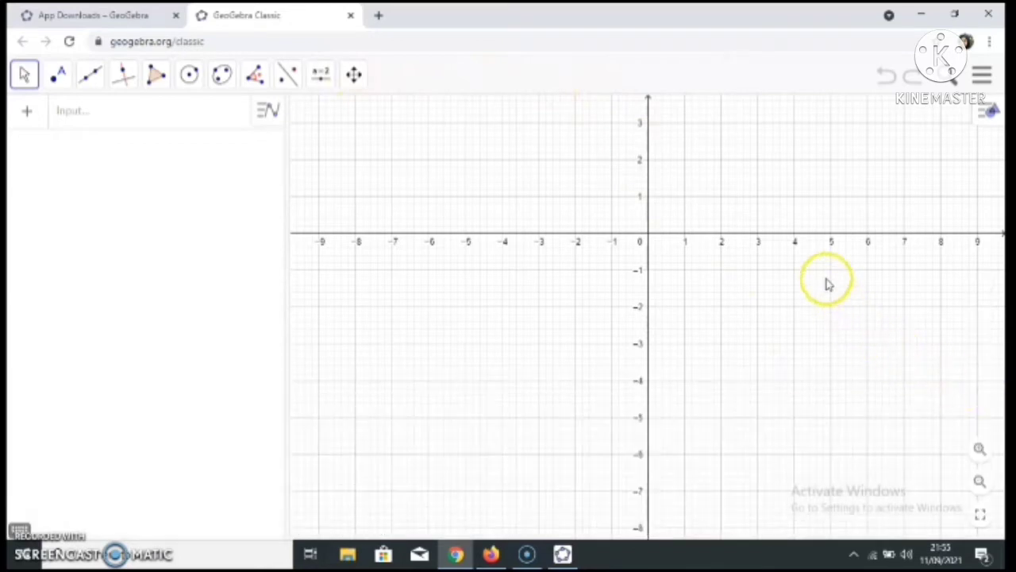
# Set the graphics view's horizontal range to x Min -90 and x Max 360 in the Graphics settings
pyautogui.moveTo(765, 175); pyautogui.dragTo(511, 208)
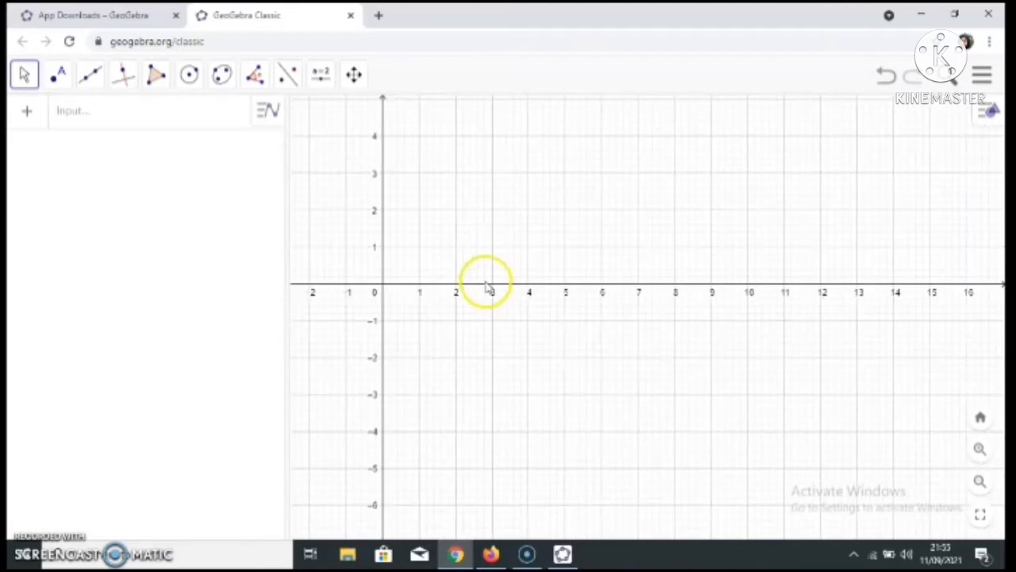
pyautogui.rightClick(483, 288)
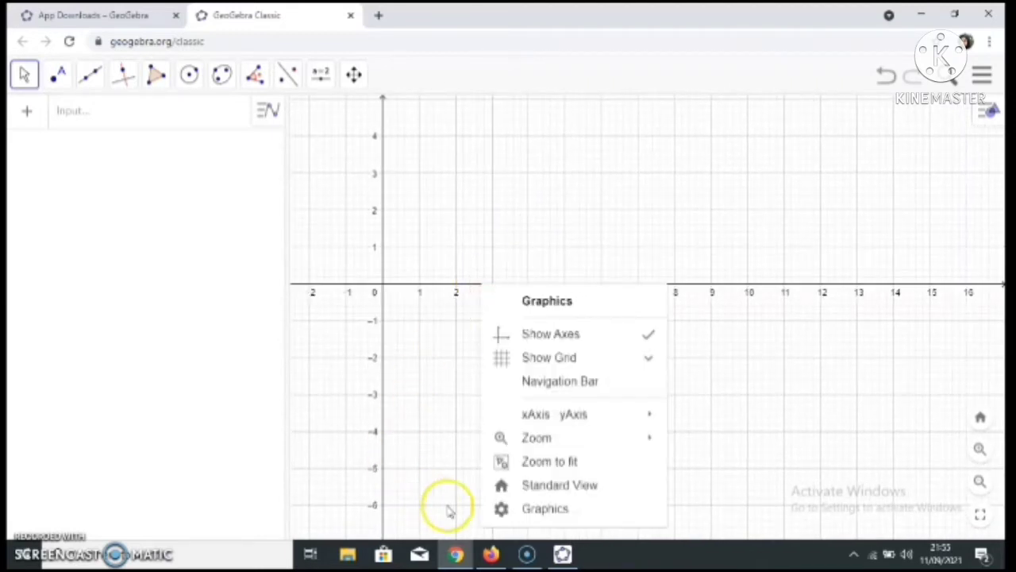
pyautogui.click(542, 509)
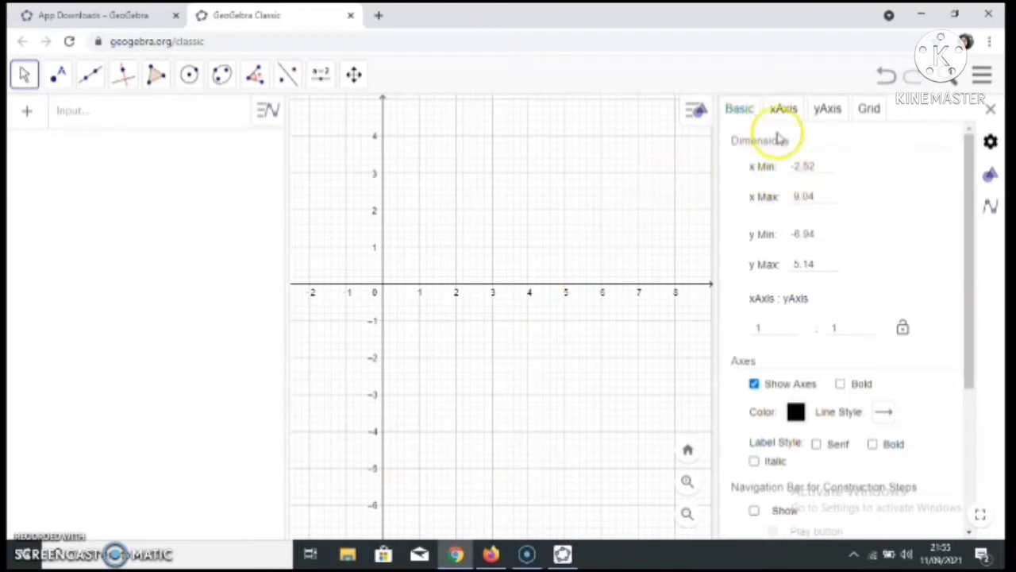
pyautogui.click(818, 166)
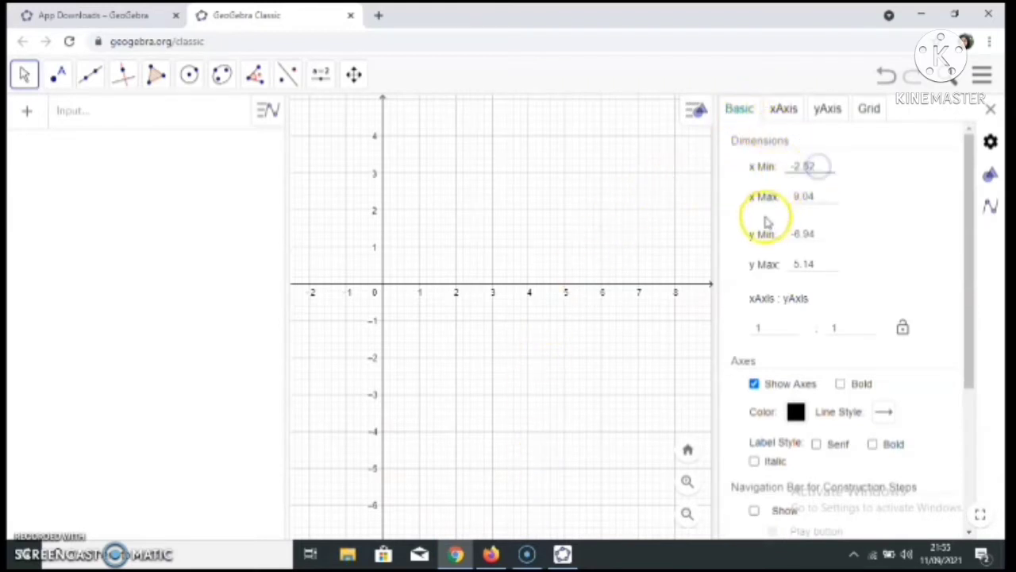
pyautogui.press('BackSpace')
pyautogui.press('BackSpace')
pyautogui.press('BackSpace')
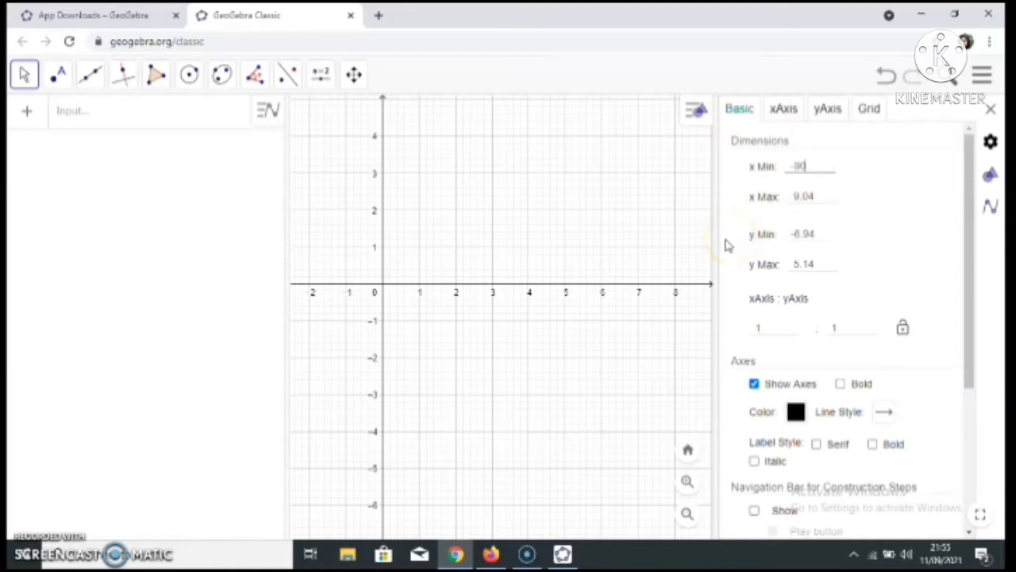
pyautogui.click(815, 199)
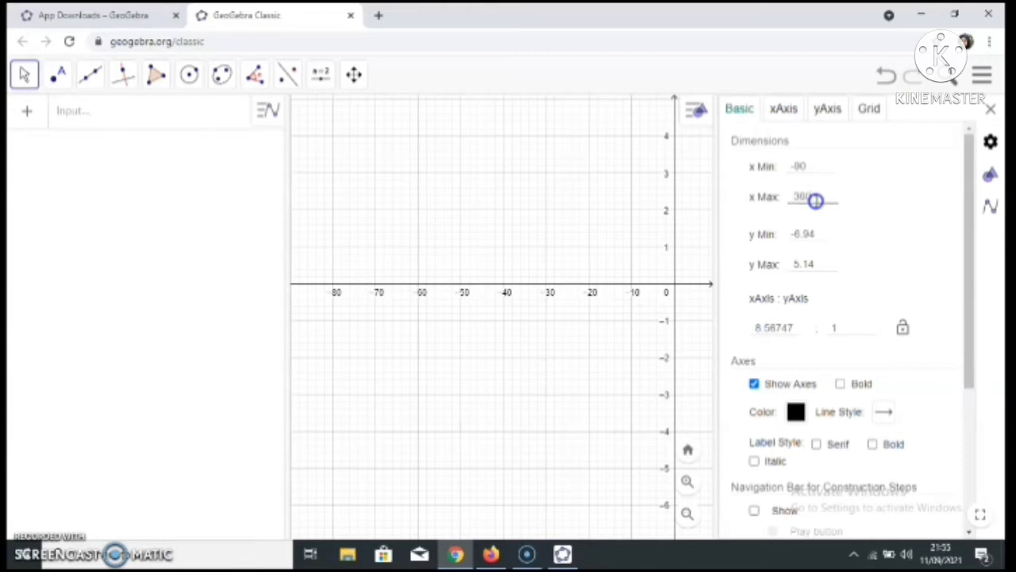
# Configure the x-axis with a tick distance of 30, the label x and the degree unit
pyautogui.click(780, 111)
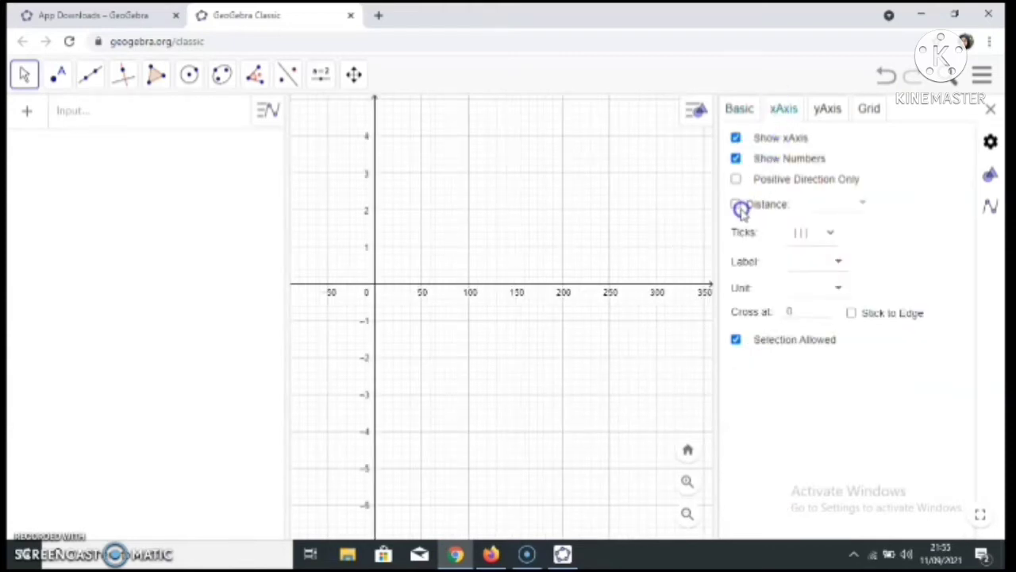
pyautogui.click(816, 202)
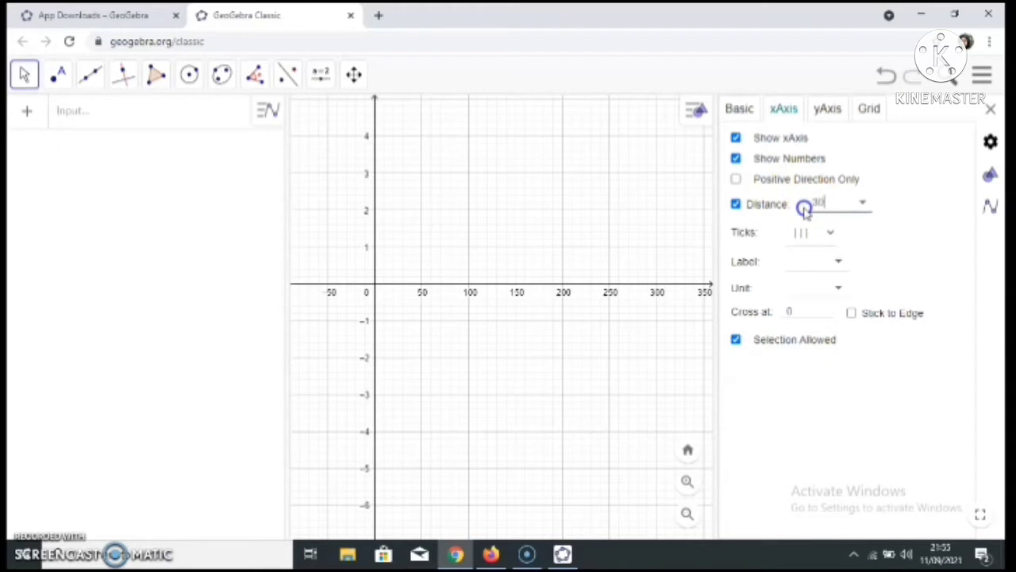
pyautogui.click(840, 264)
pyautogui.click(794, 281)
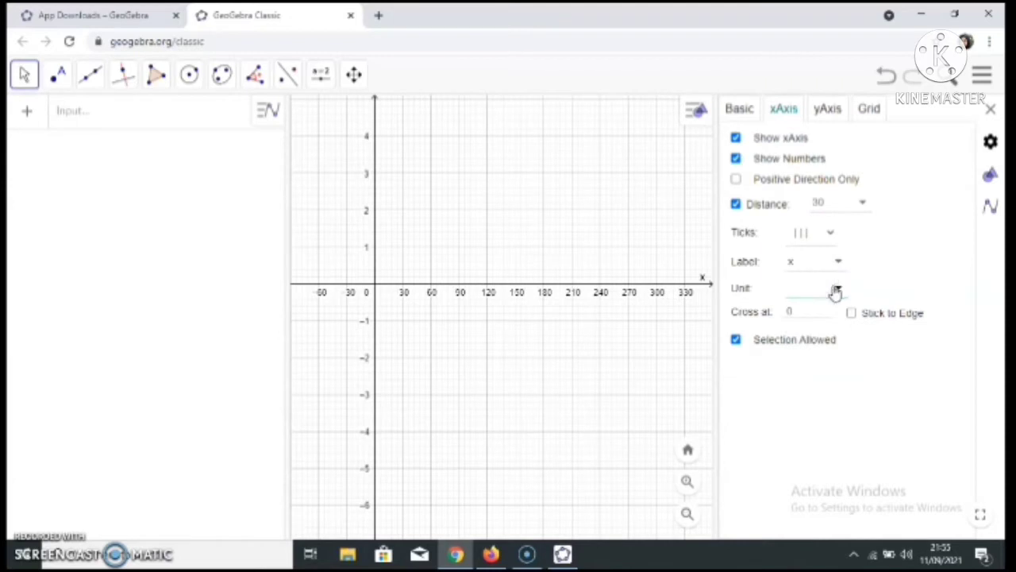
pyautogui.click(838, 290)
pyautogui.click(808, 307)
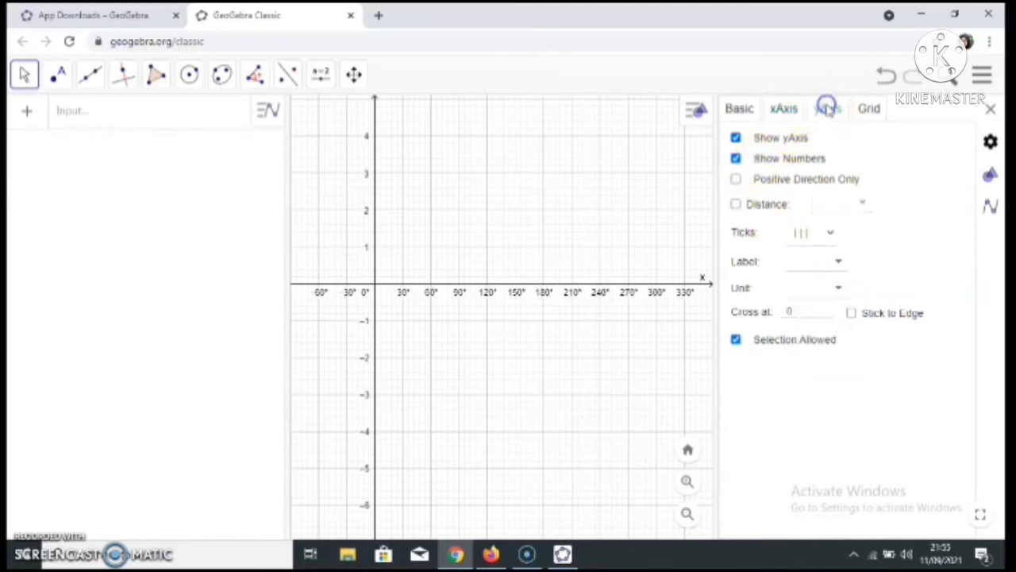
# Configure the y-axis with a distance of 1 and the label y, keeping both directions shown, and close the settings
pyautogui.click(735, 179)
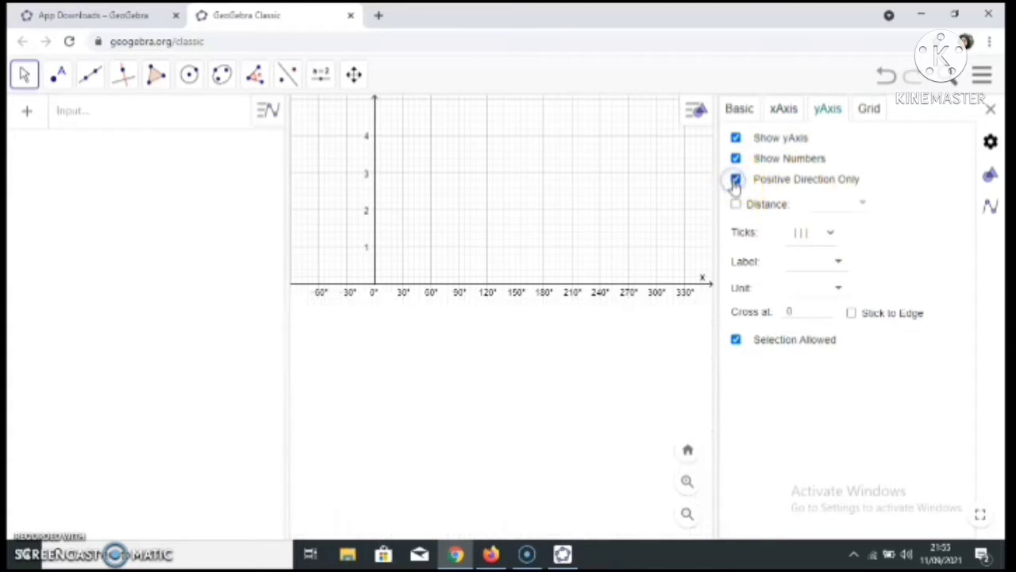
pyautogui.click(735, 181)
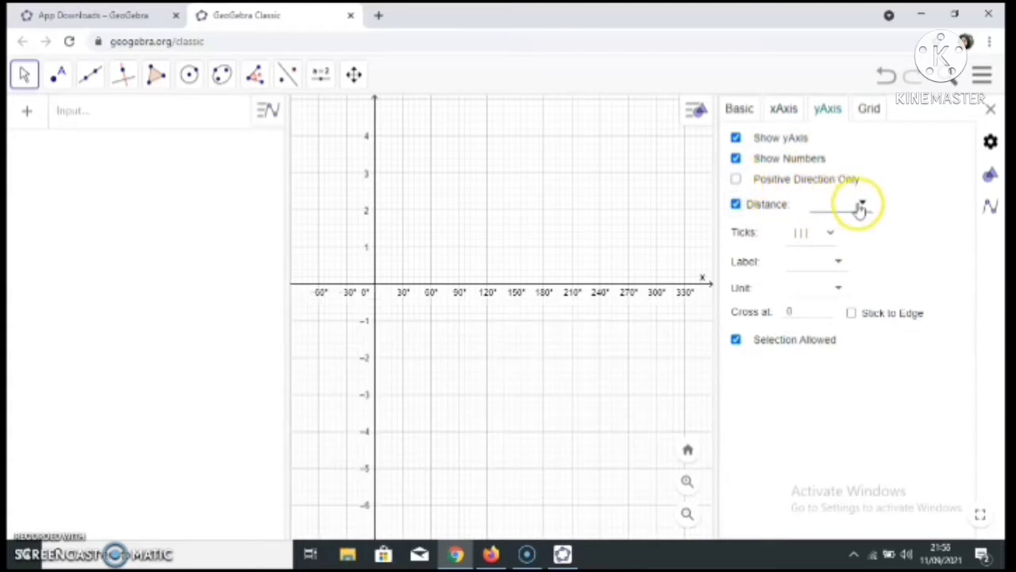
pyautogui.click(832, 221)
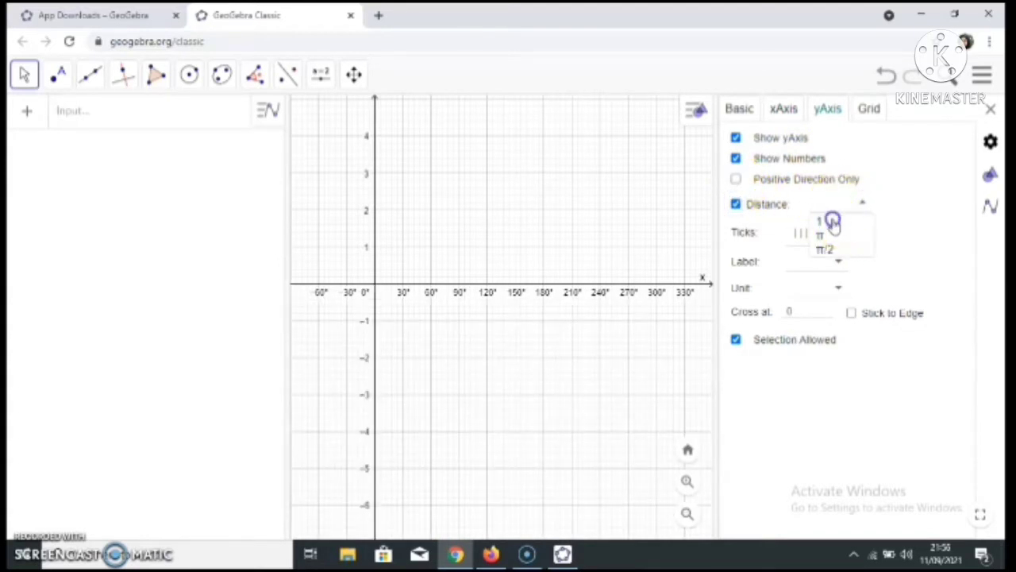
pyautogui.click(838, 260)
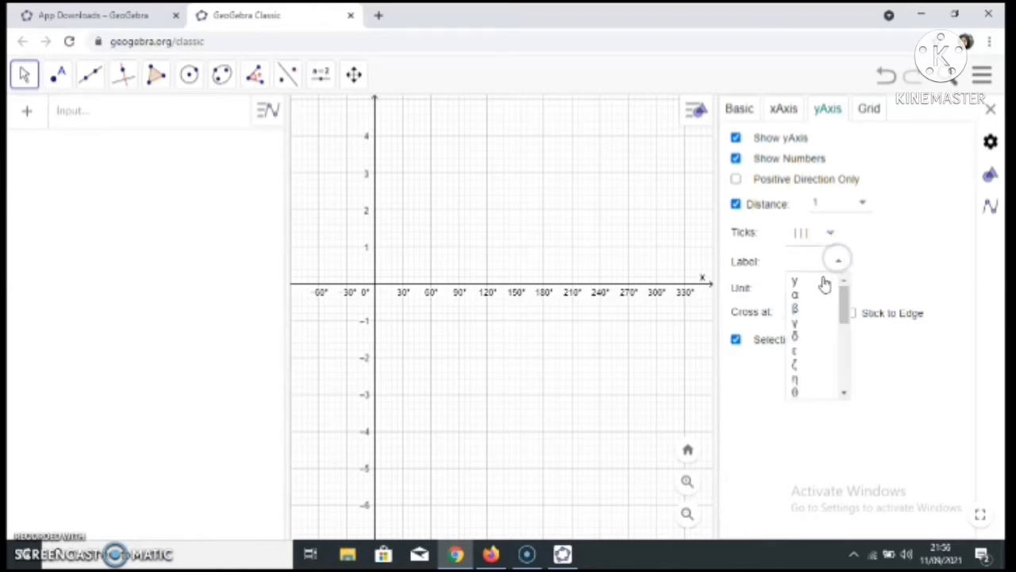
pyautogui.click(810, 279)
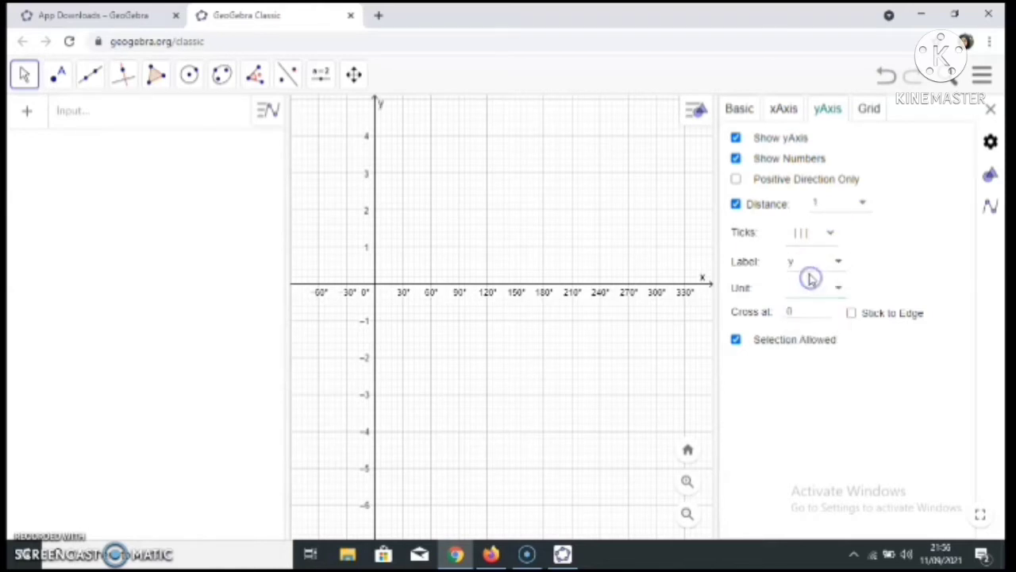
pyautogui.click(992, 111)
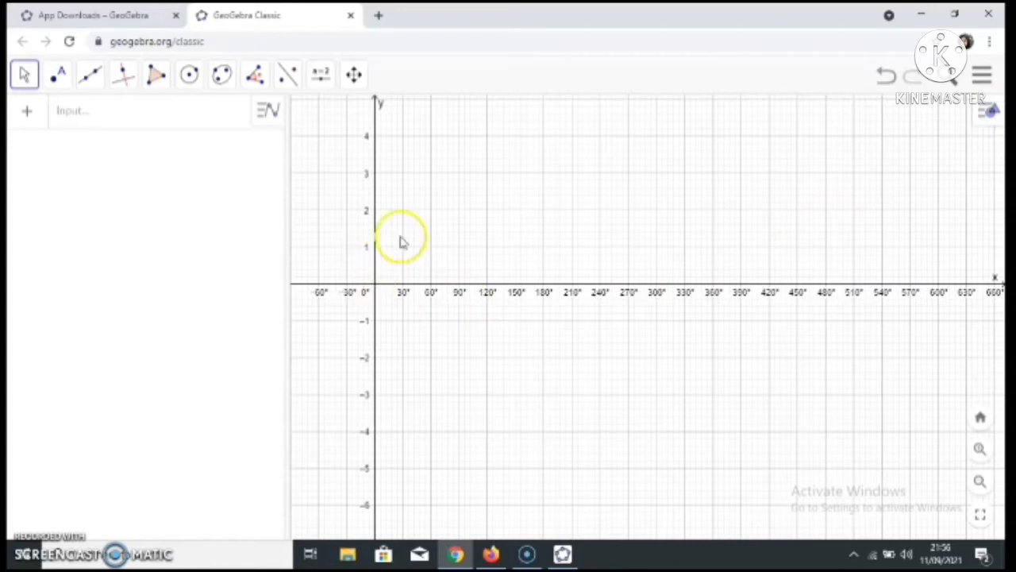
# Enter the function y = sin(x°) in the algebra input to graph it in degrees
pyautogui.moveTo(508, 237); pyautogui.dragTo(602, 216)
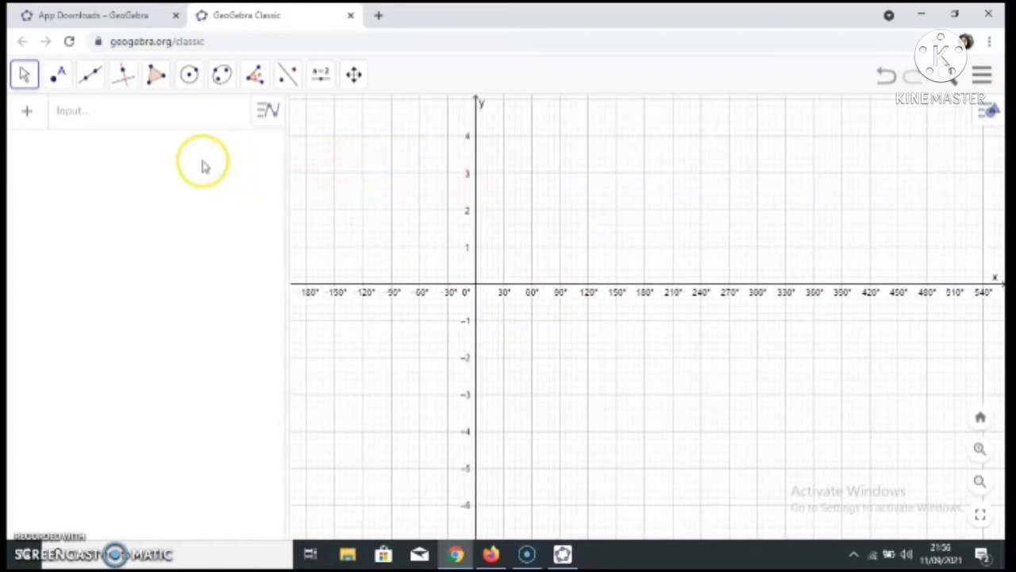
pyautogui.click(108, 112)
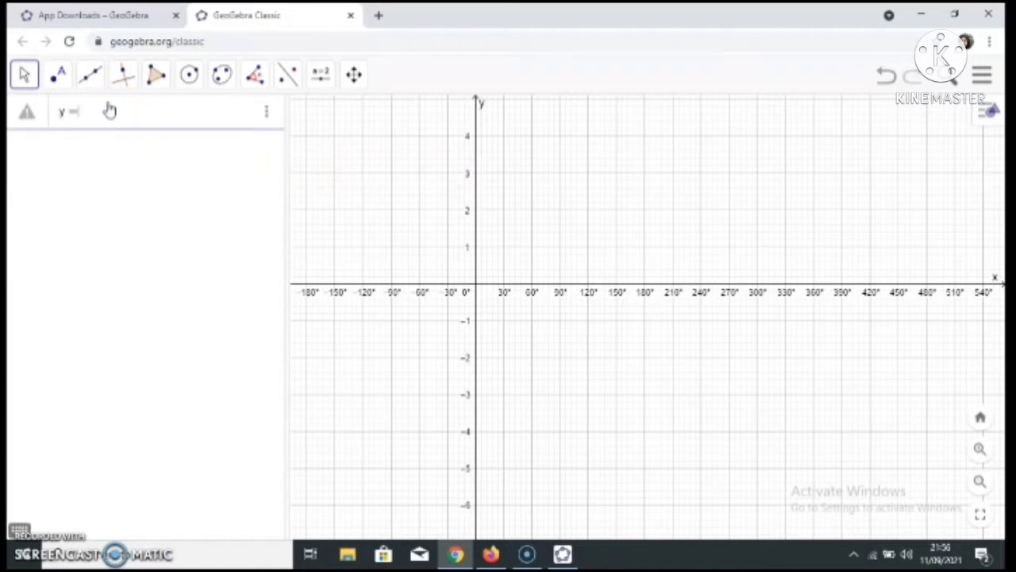
pyautogui.click(19, 529)
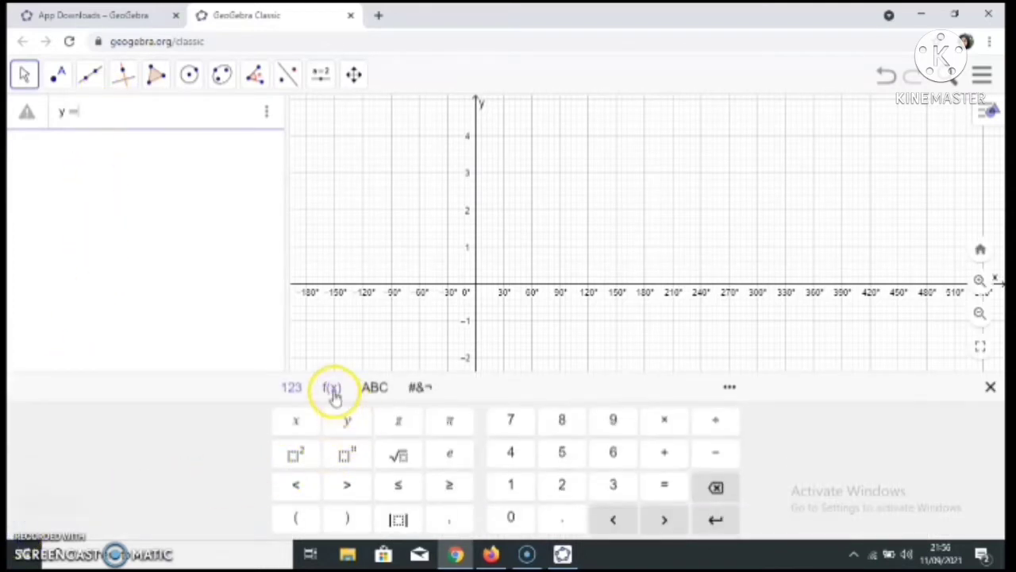
pyautogui.click(333, 389)
pyautogui.click(315, 420)
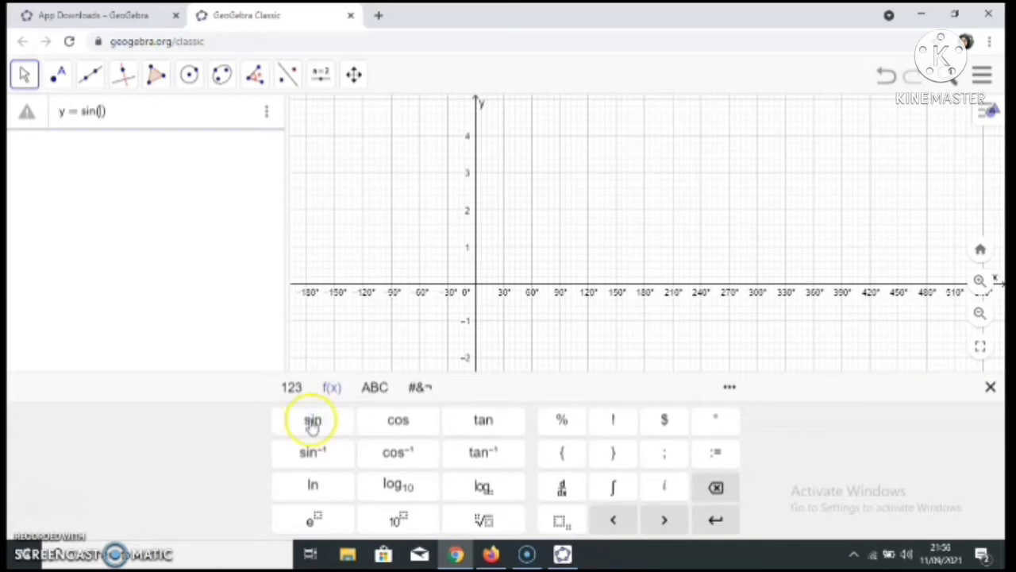
pyautogui.write('x')
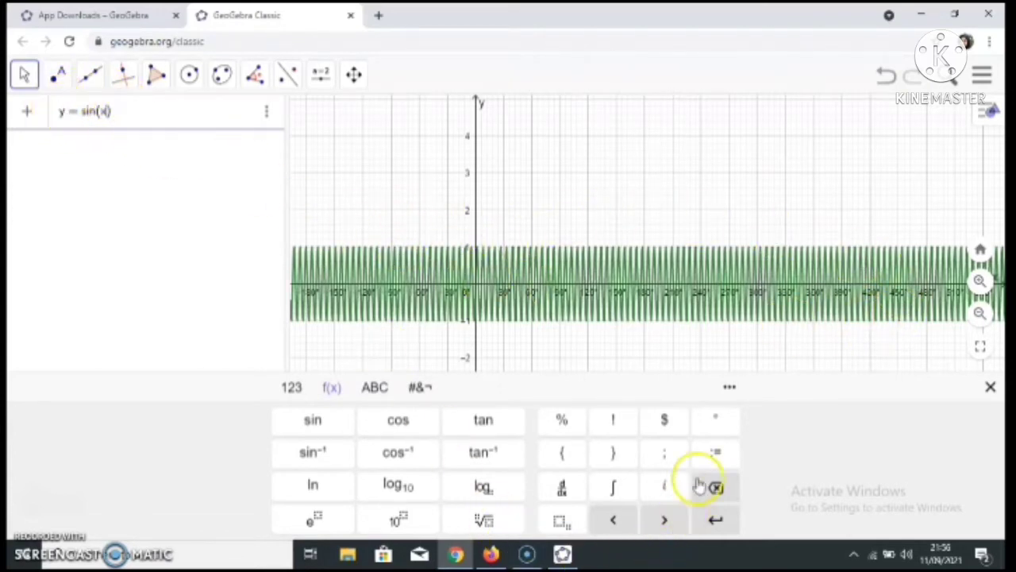
pyautogui.click(715, 419)
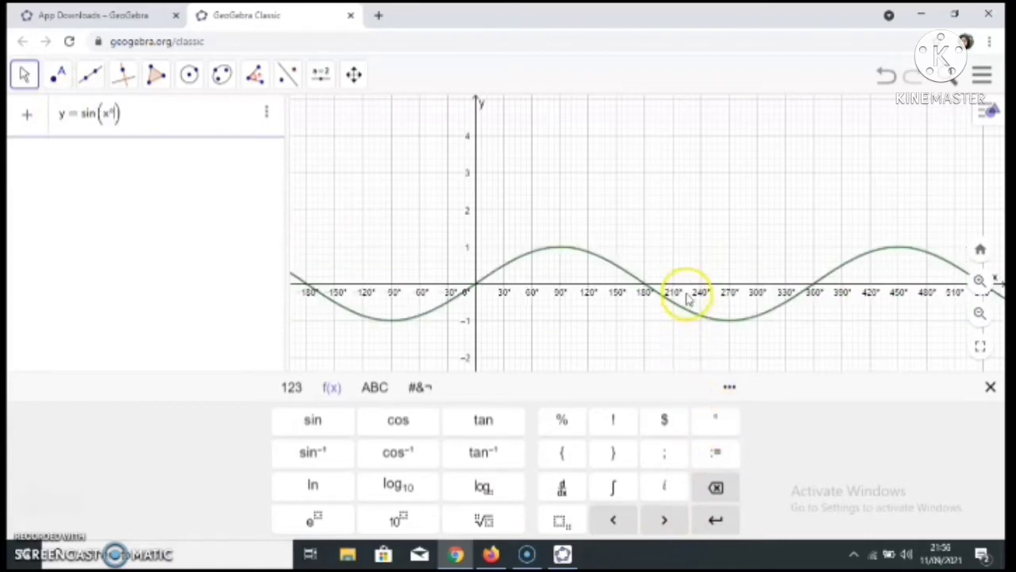
# Mark the extreme points of the sine curve with the Extremum tool
pyautogui.moveTo(714, 273); pyautogui.dragTo(630, 298)
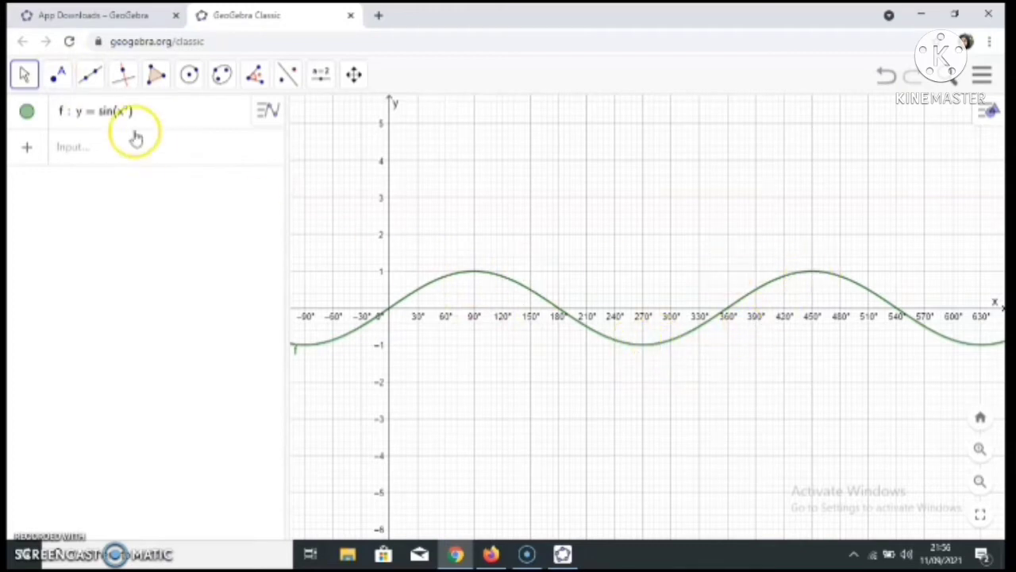
pyautogui.click(62, 79)
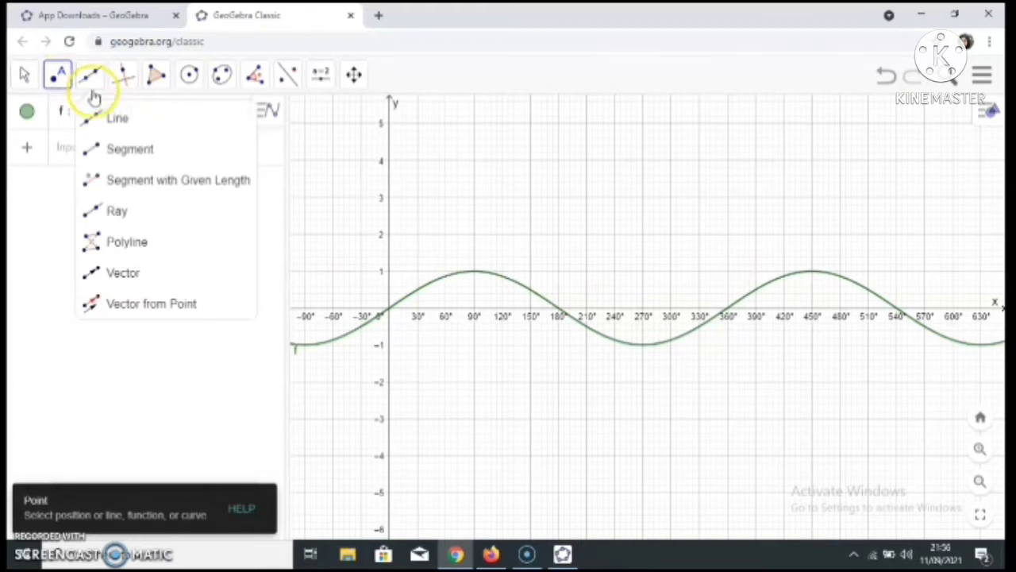
pyautogui.click(58, 73)
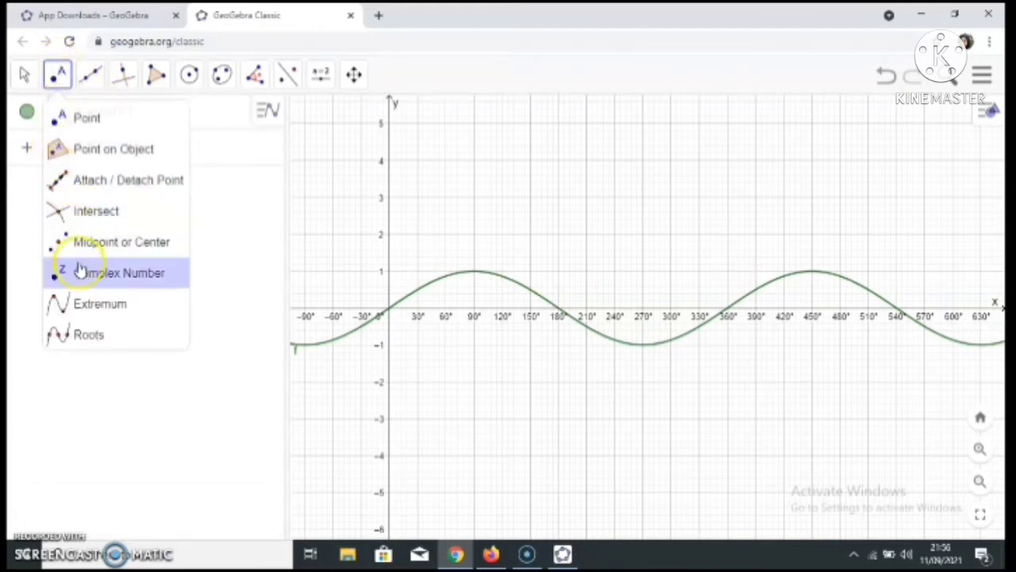
pyautogui.click(94, 305)
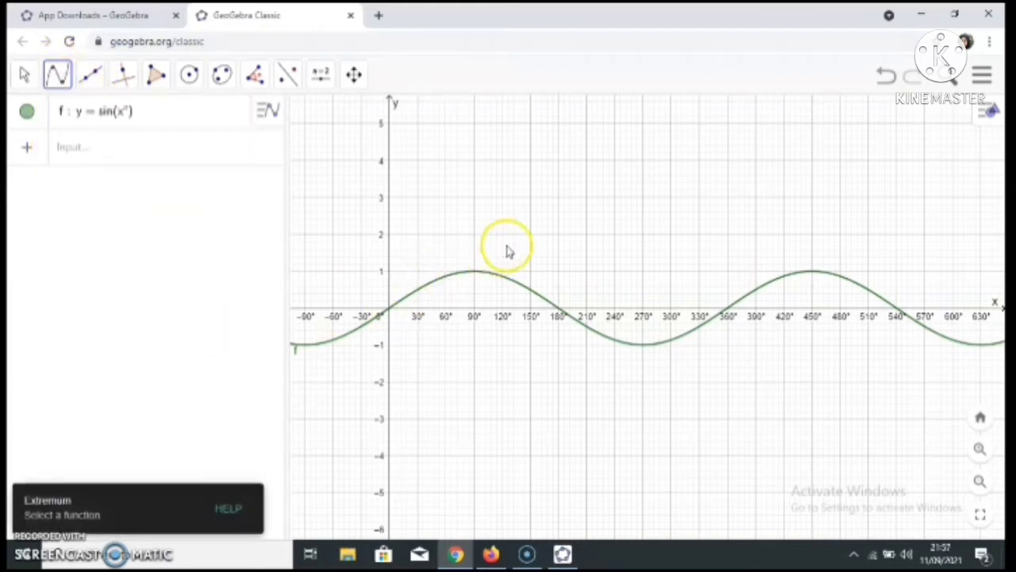
pyautogui.click(421, 287)
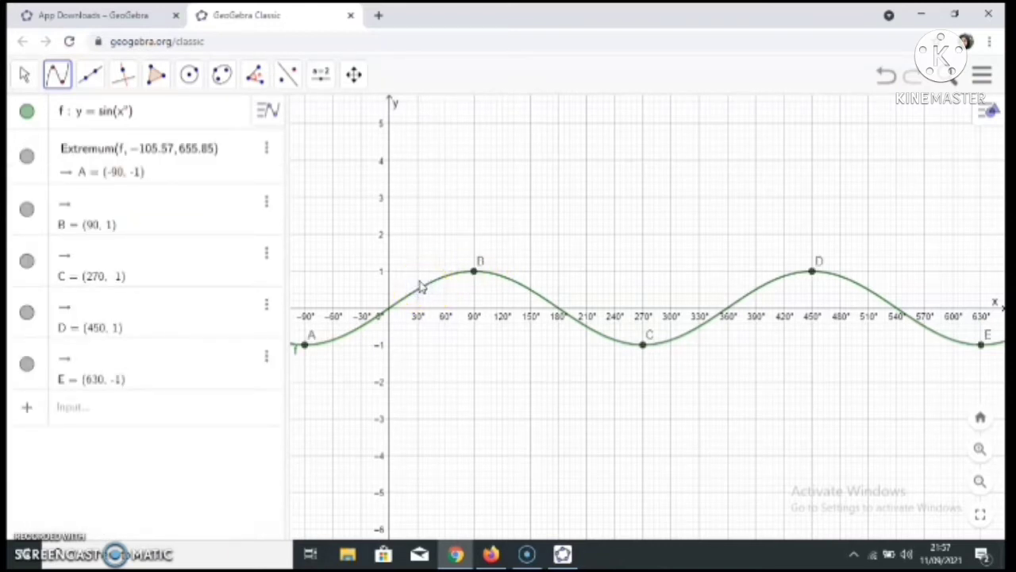
pyautogui.click(475, 274)
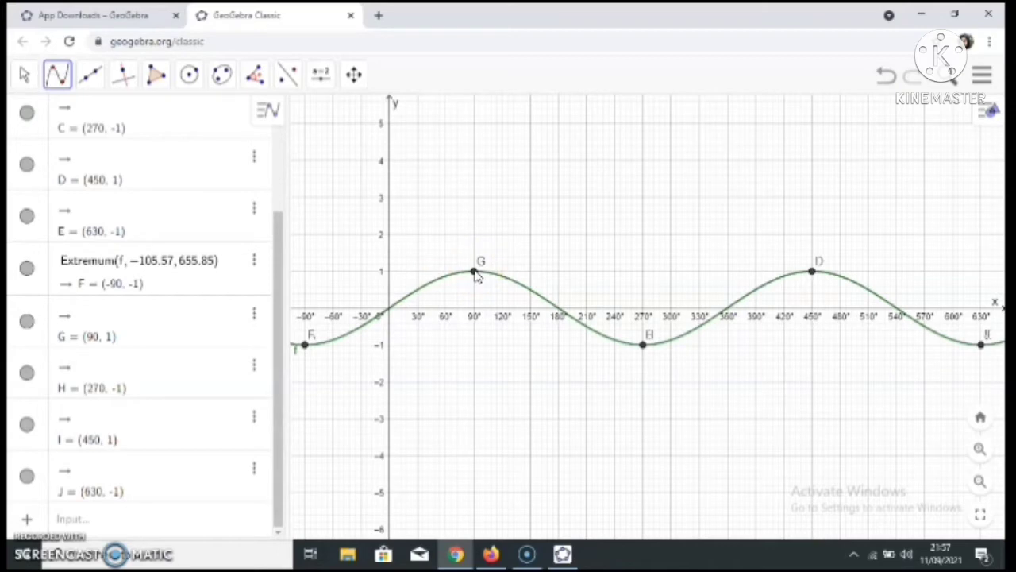
pyautogui.scroll(2, 462, 283)
pyautogui.scroll(-3, 463, 283)
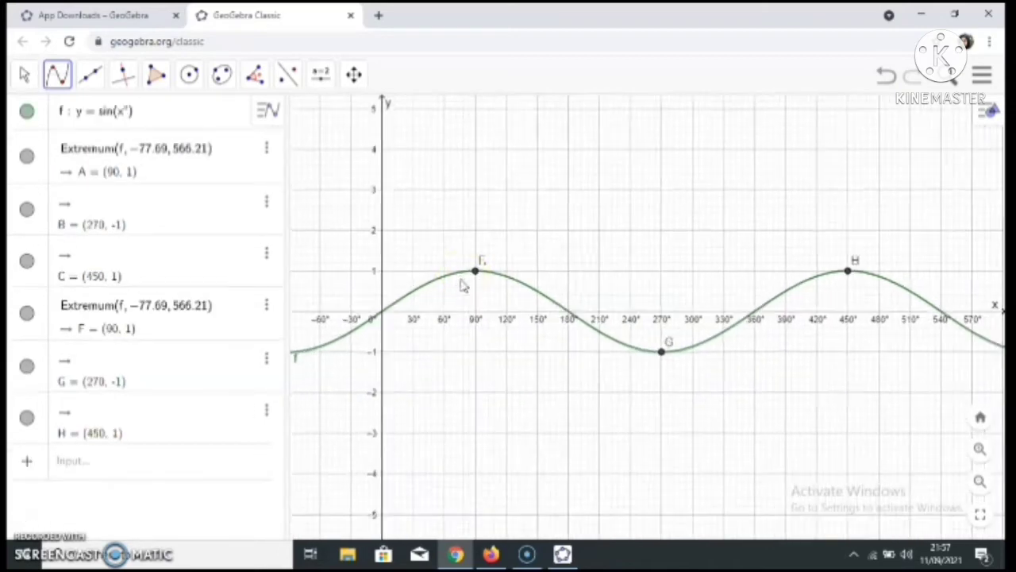
pyautogui.scroll(-3, 465, 310)
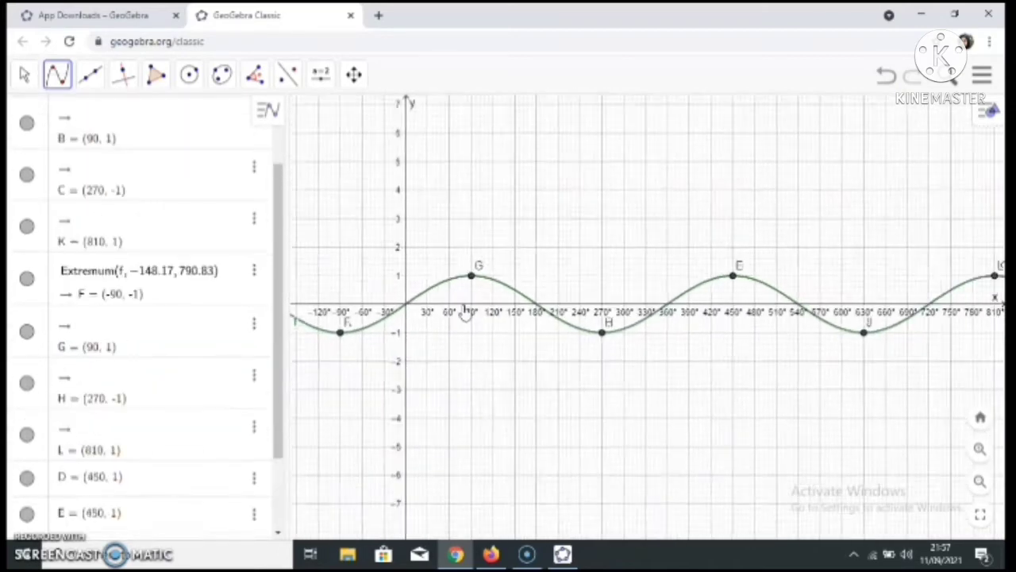
pyautogui.scroll(2, 467, 309)
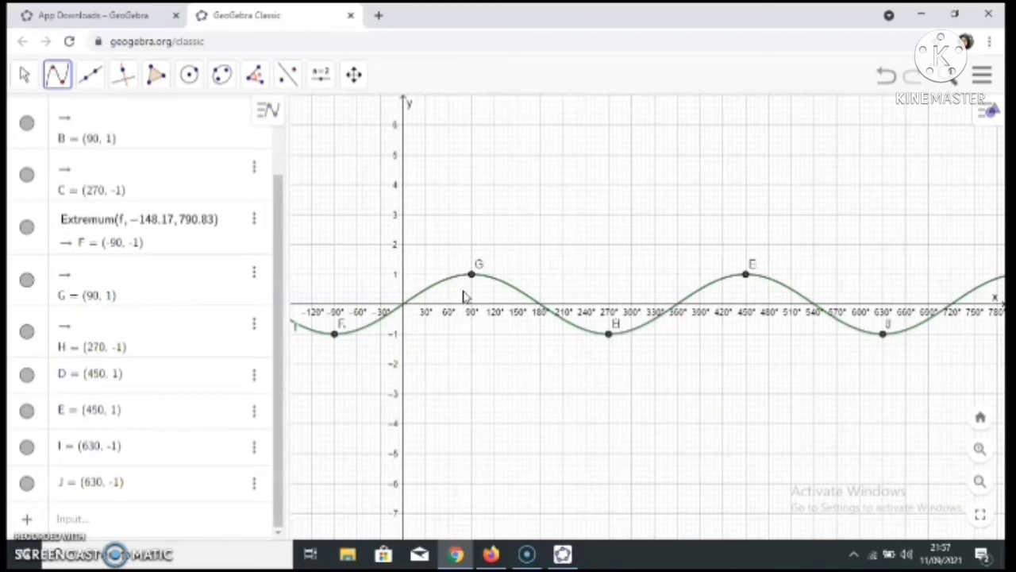
pyautogui.scroll(1, 465, 295)
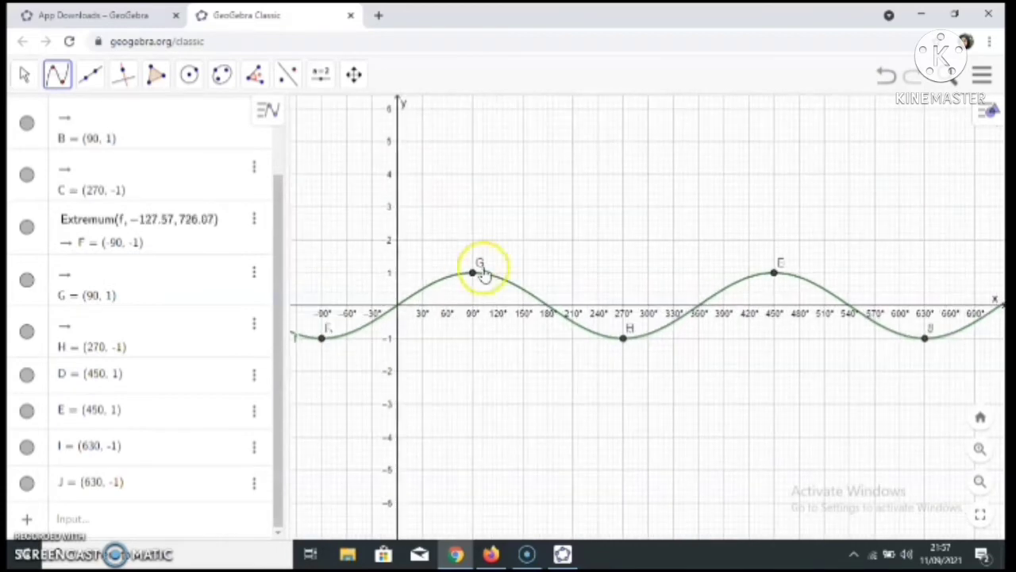
pyautogui.click(883, 73)
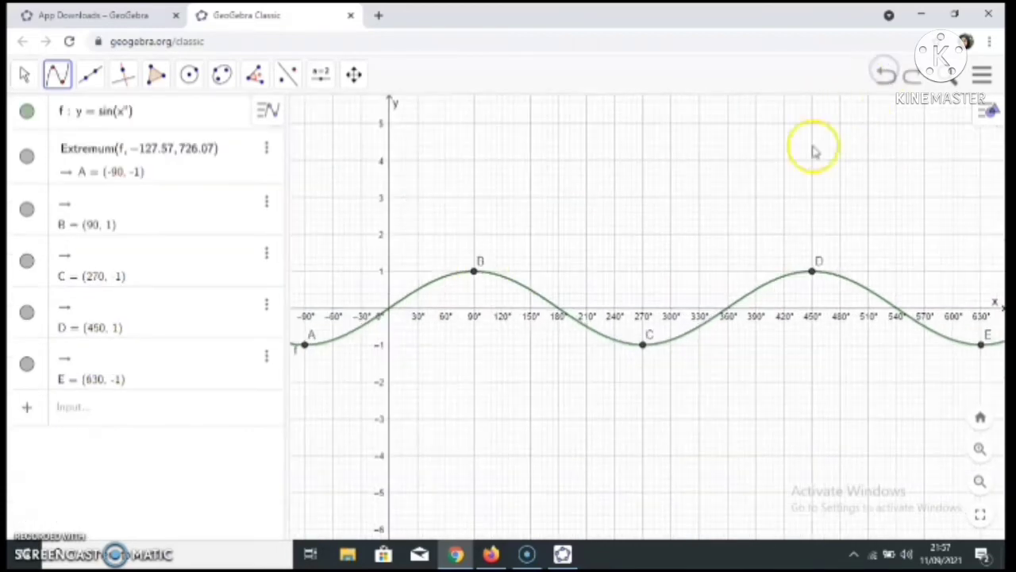
# Mark the x-intercepts of the sine curve with the Roots tool
pyautogui.click(56, 77)
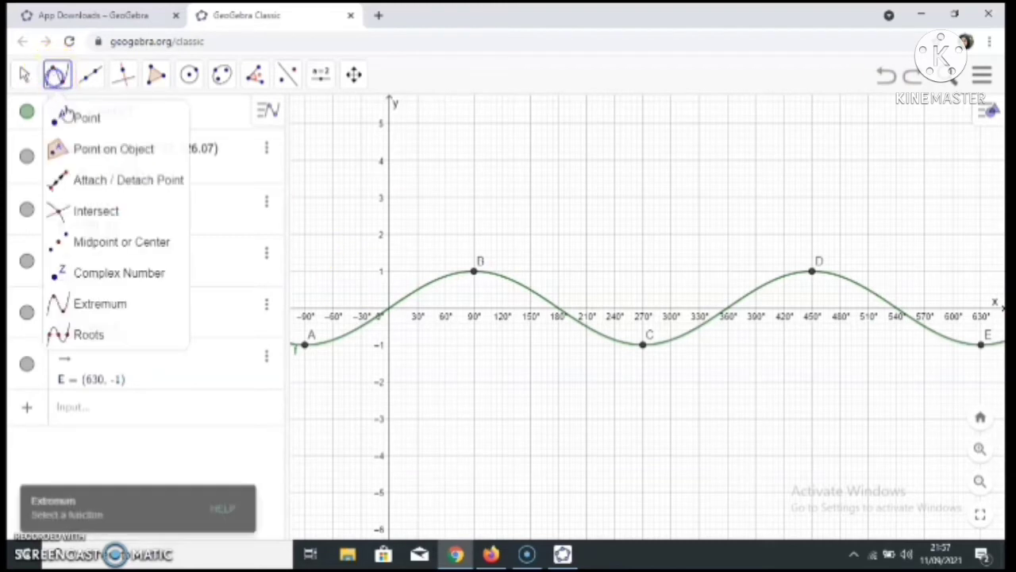
pyautogui.click(91, 336)
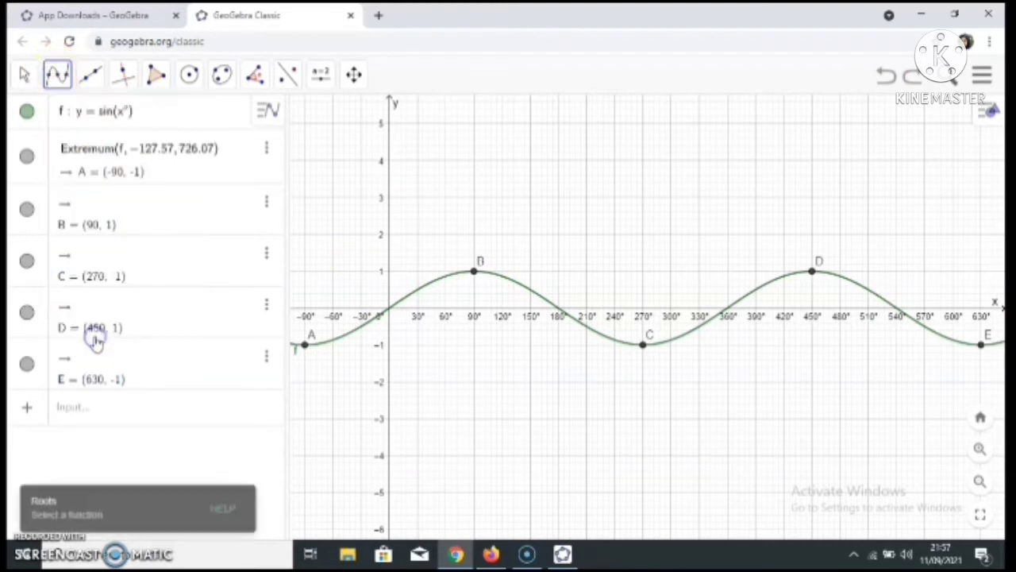
pyautogui.click(434, 287)
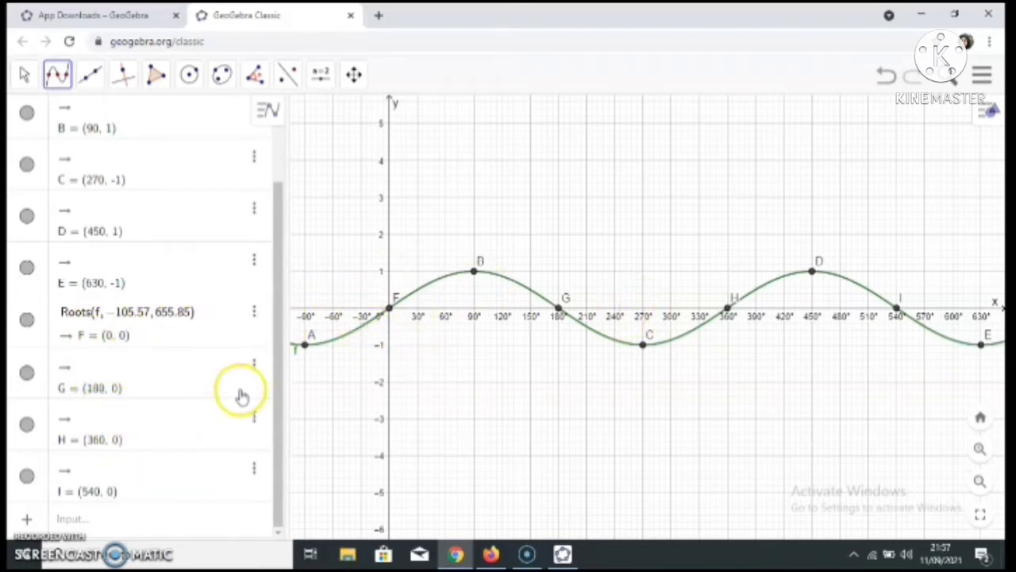
pyautogui.scroll(2, 250, 239)
pyautogui.scroll(1, 249, 239)
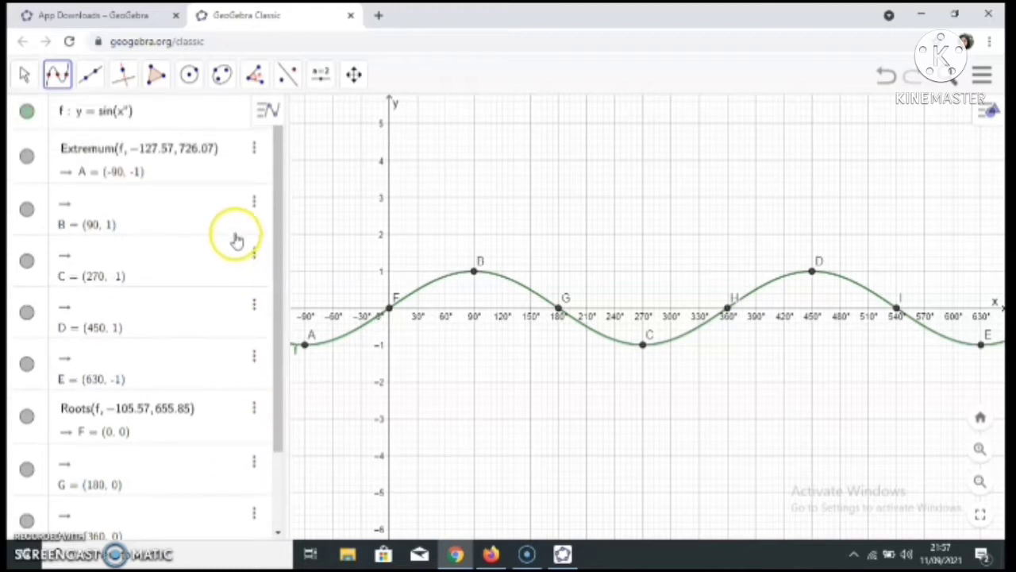
pyautogui.click(57, 74)
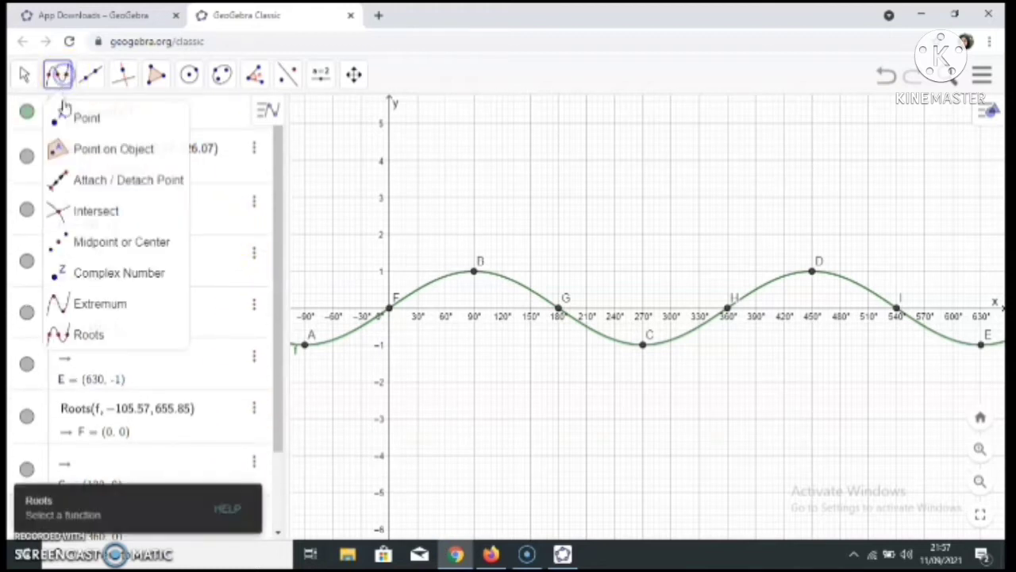
pyautogui.click(83, 213)
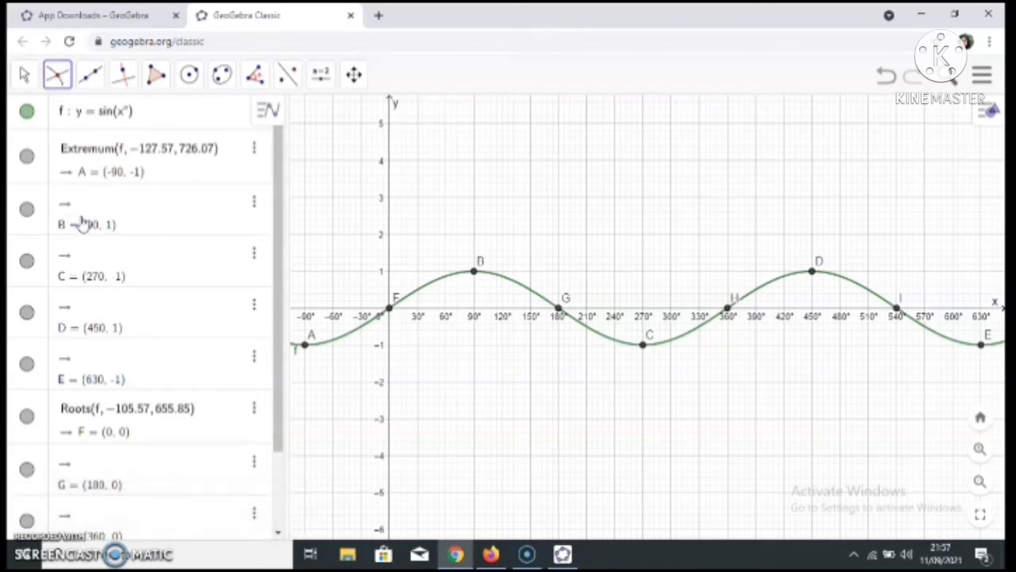
pyautogui.click(428, 286)
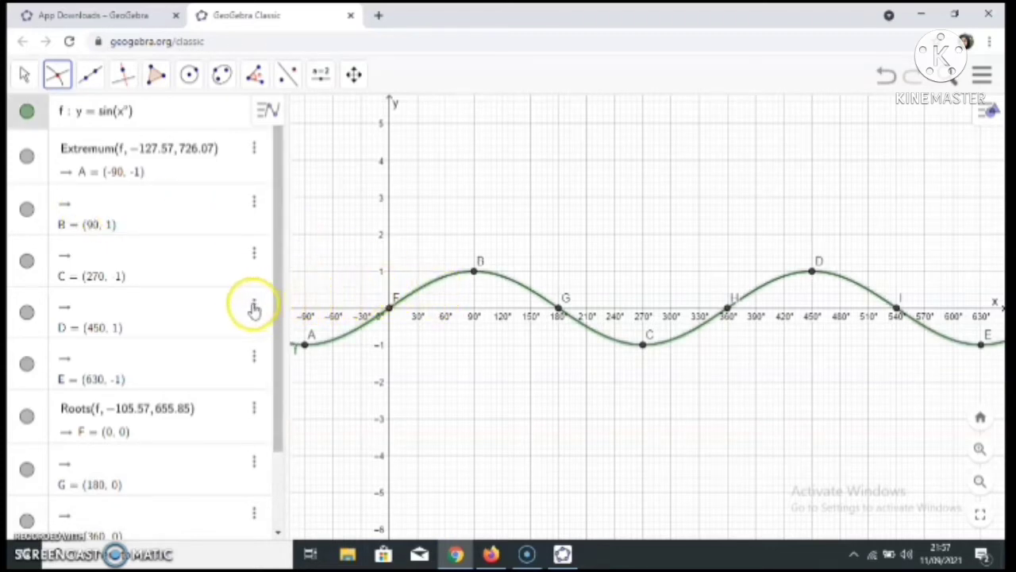
pyautogui.scroll(-2, 243, 309)
pyautogui.scroll(2, 243, 310)
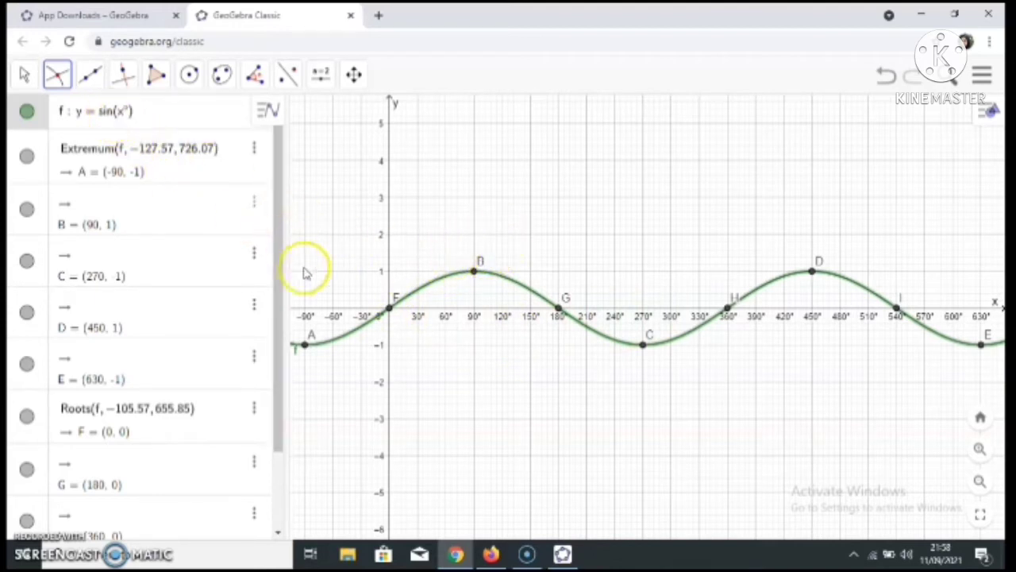
# Change the sine curve's label to Name & Value in its object settings and close them
pyautogui.rightClick(304, 346)
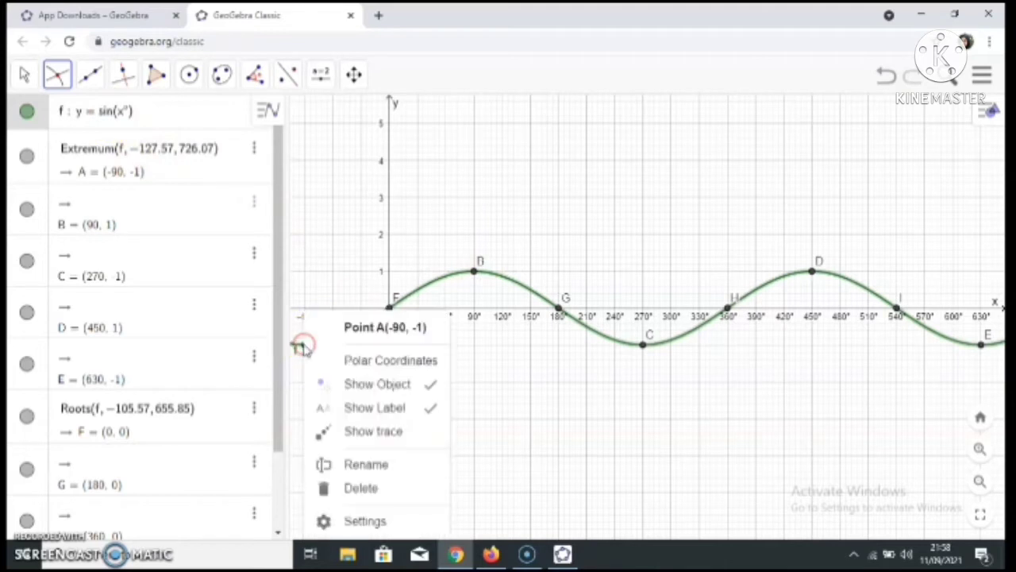
pyautogui.click(332, 528)
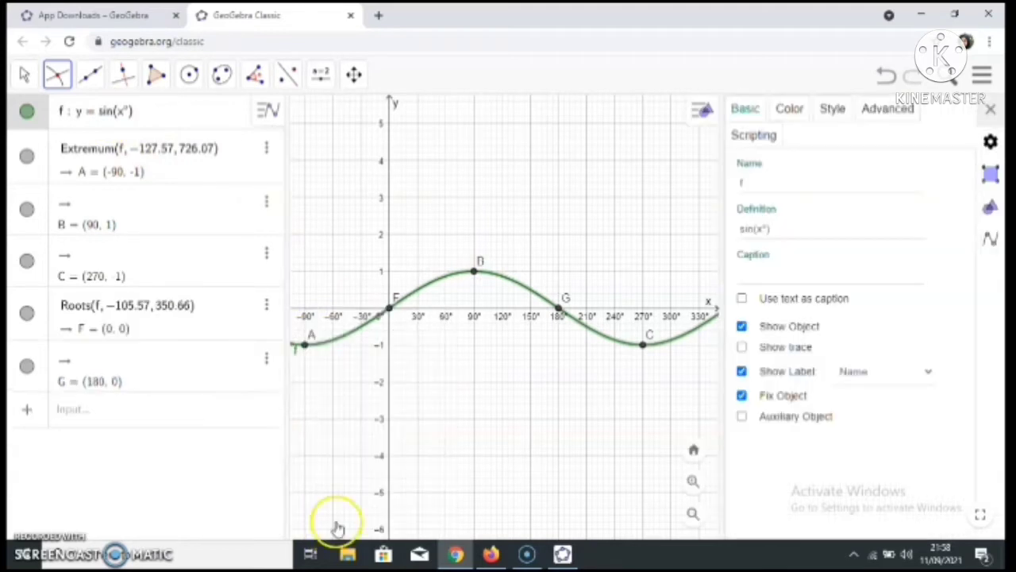
pyautogui.click(929, 378)
pyautogui.click(892, 409)
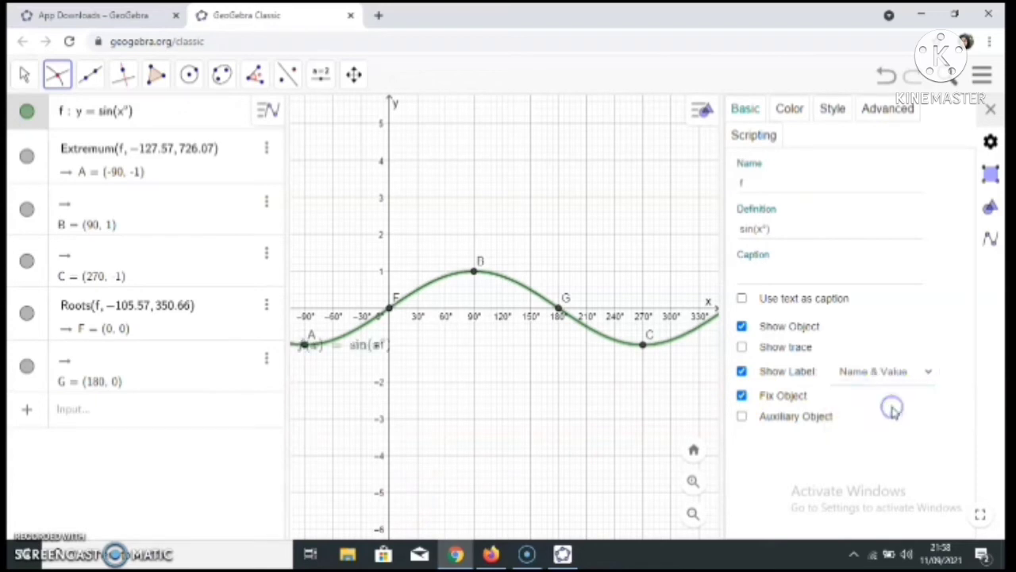
pyautogui.click(990, 109)
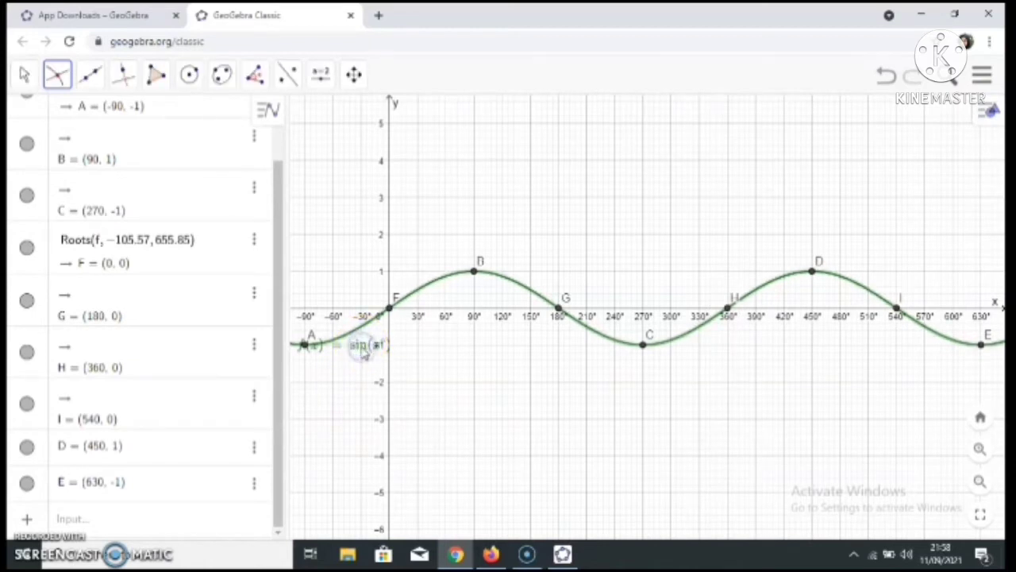
# Switch to the Move tool and undo the curve's label change, keeping the extreme points and roots
pyautogui.click(23, 74)
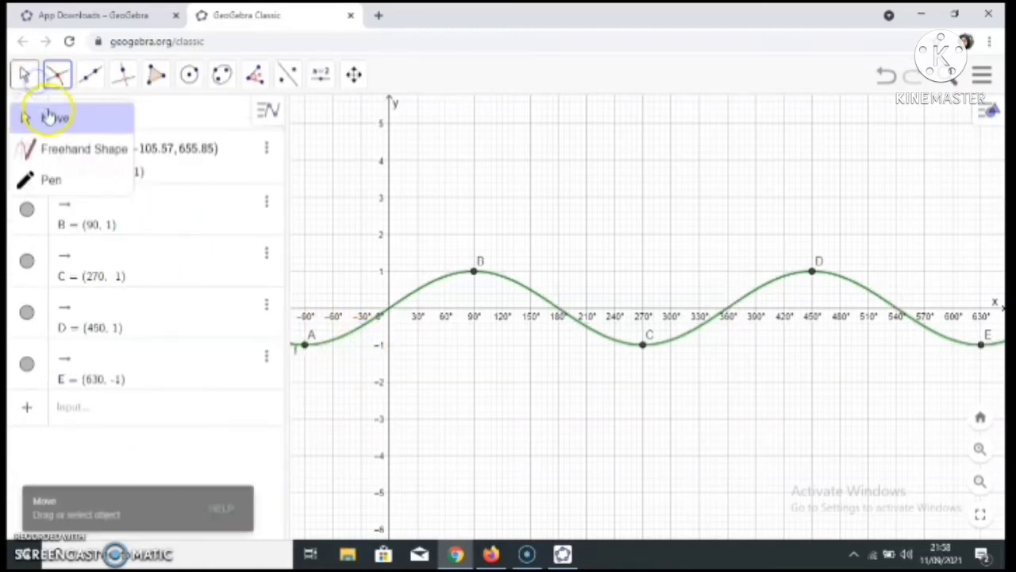
pyautogui.click(49, 120)
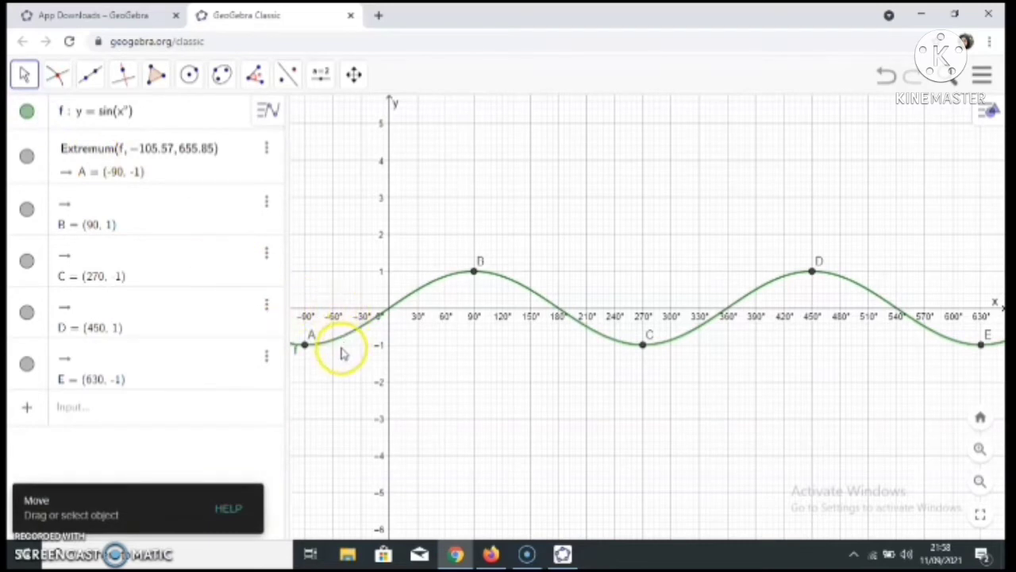
pyautogui.click(883, 76)
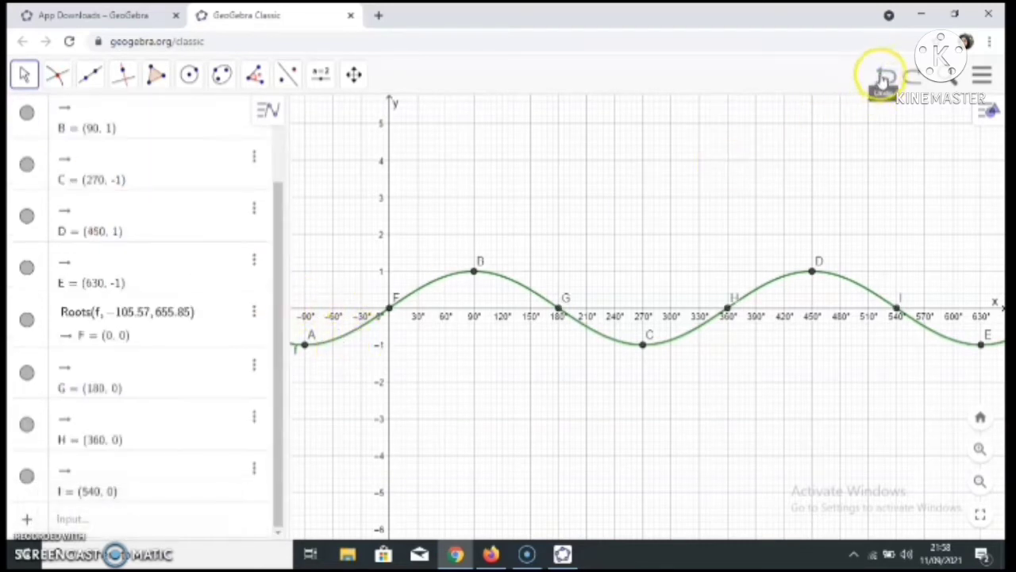
pyautogui.click(883, 76)
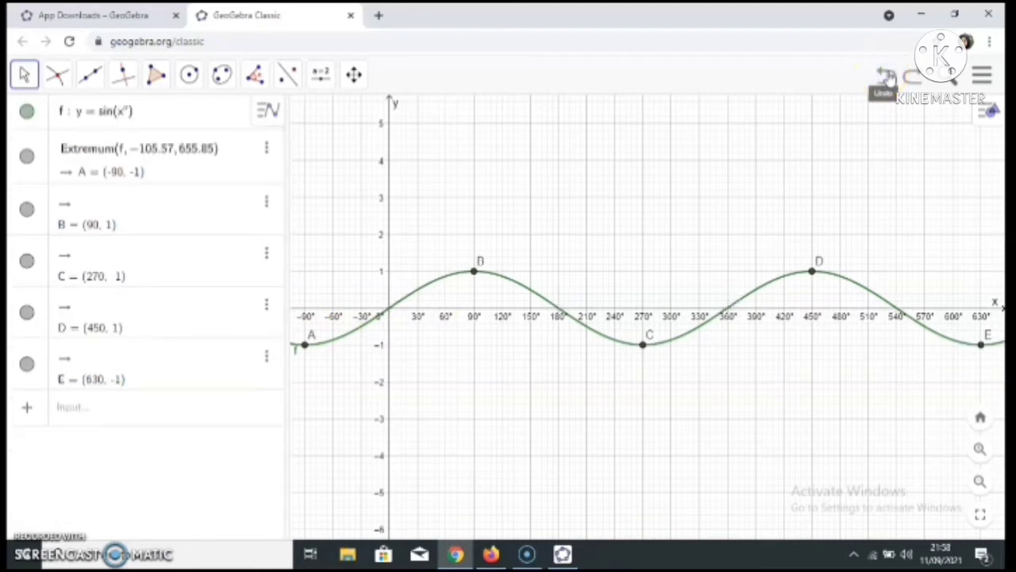
pyautogui.click(916, 75)
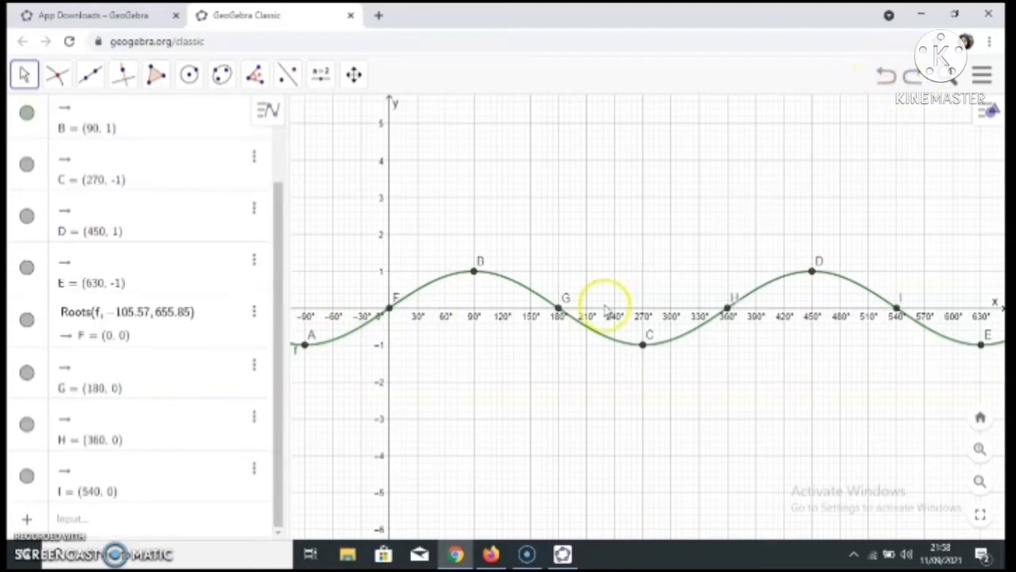
# Set the label of point A to show Name & Value in its settings and close them
pyautogui.rightClick(307, 347)
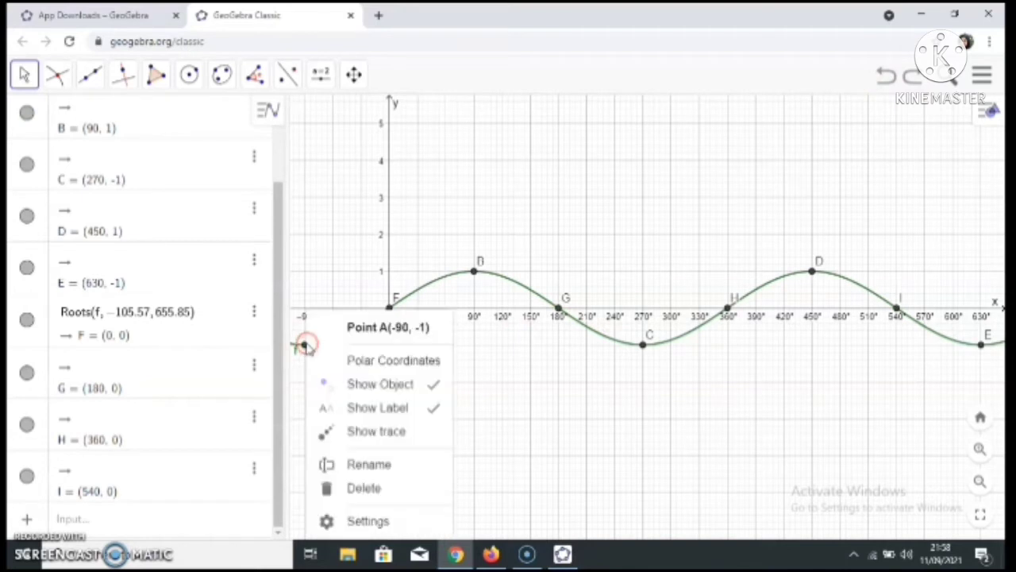
pyautogui.click(368, 522)
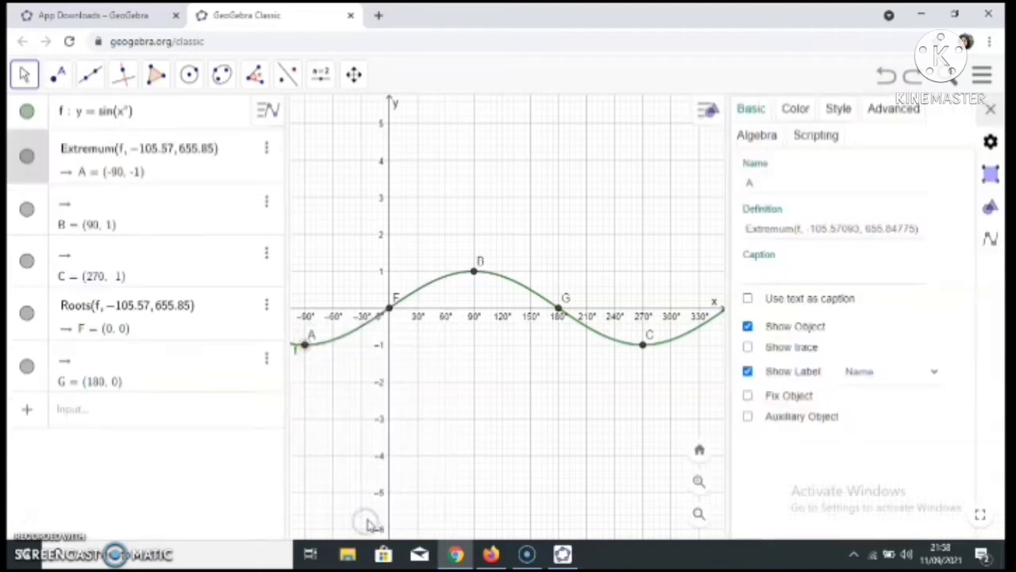
pyautogui.click(938, 374)
pyautogui.click(895, 409)
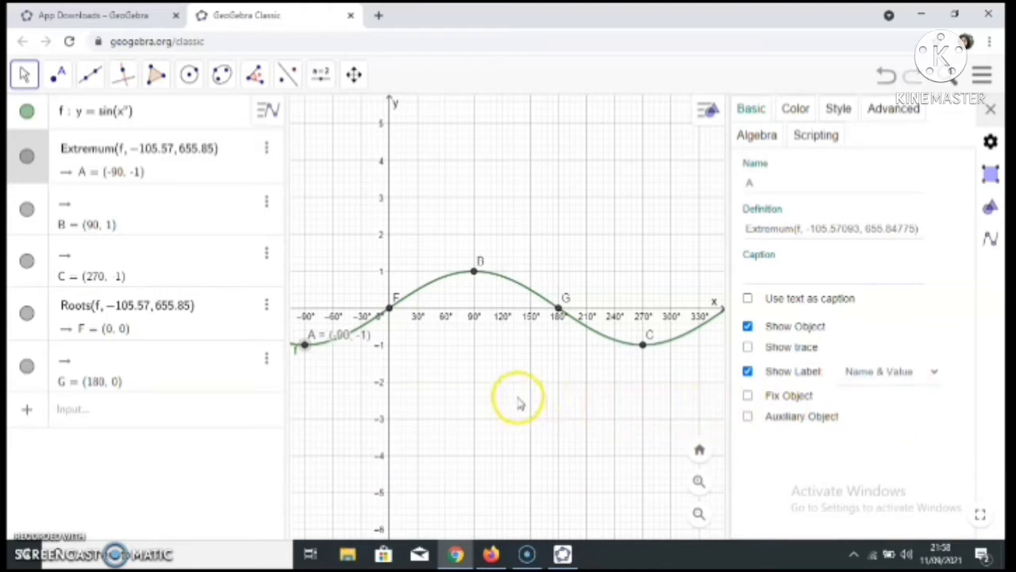
pyautogui.click(990, 110)
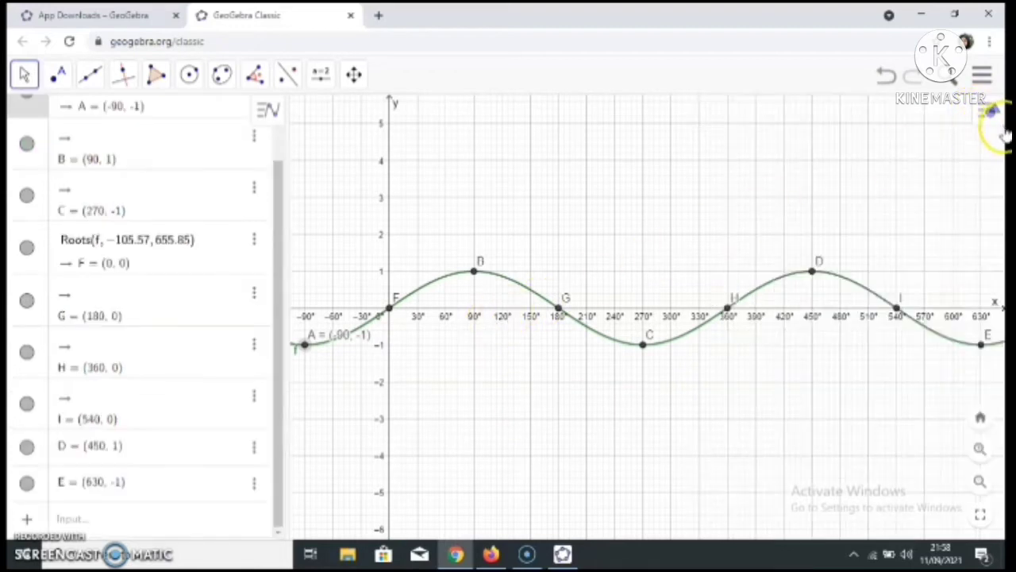
# Set the sine curve's label to Name & Value in its object settings and close them
pyautogui.click(437, 282)
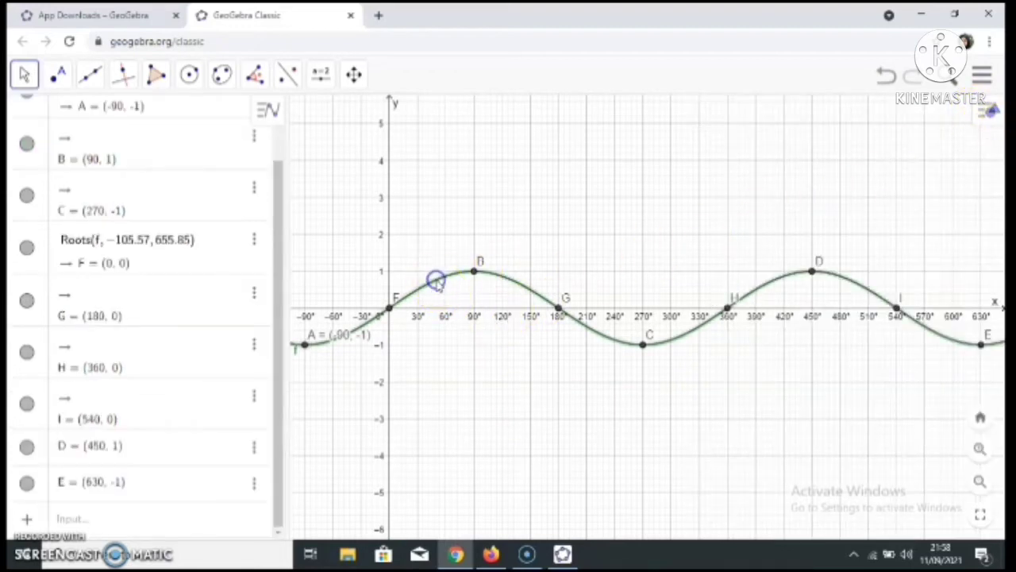
pyautogui.rightClick(437, 282)
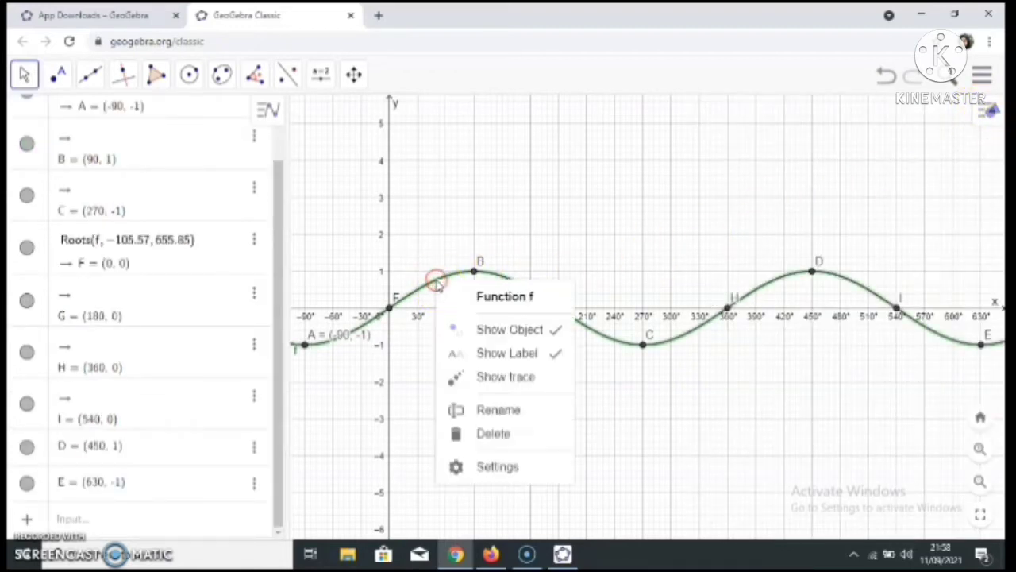
pyautogui.click(514, 475)
pyautogui.click(927, 382)
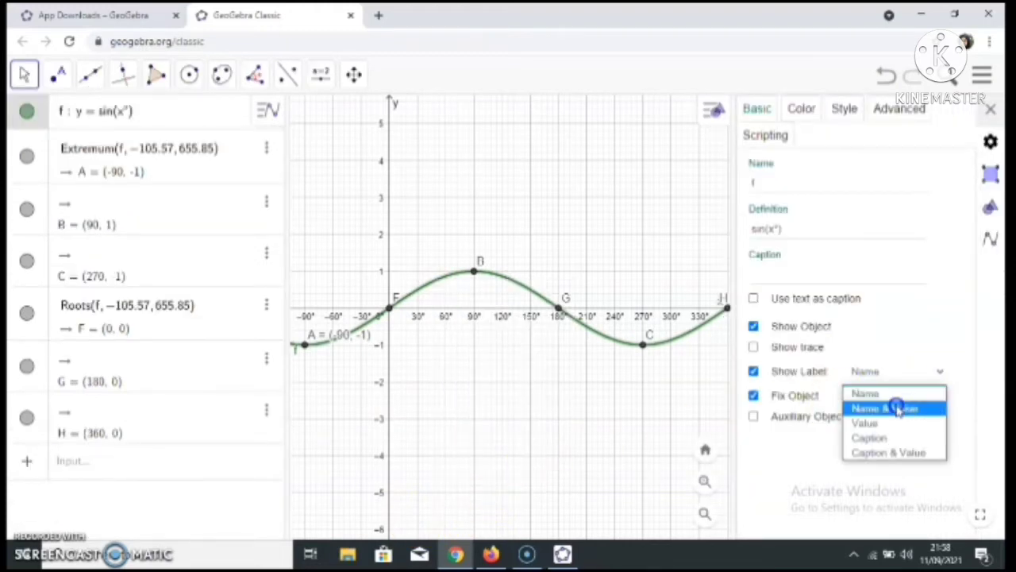
pyautogui.click(896, 406)
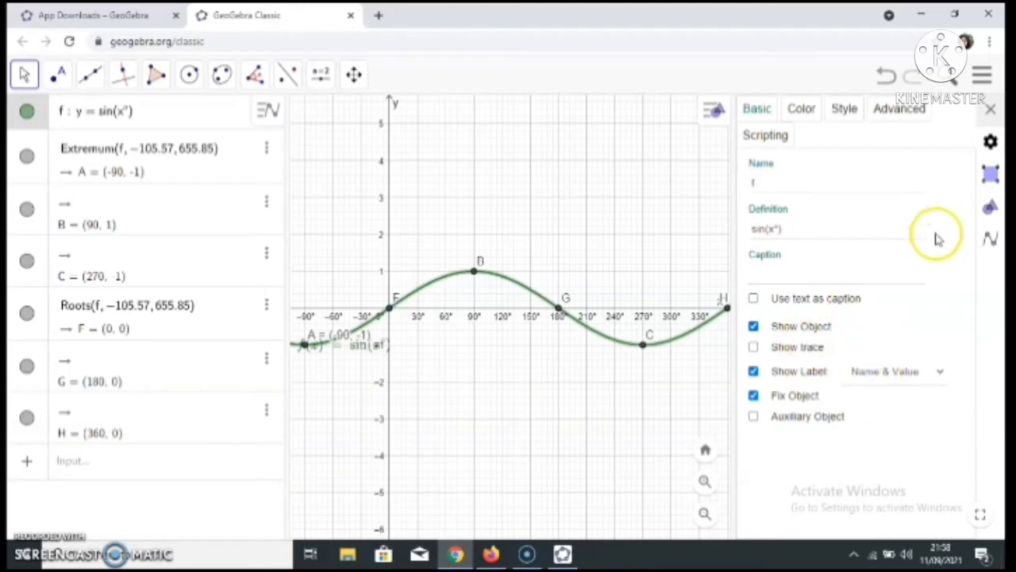
pyautogui.click(990, 113)
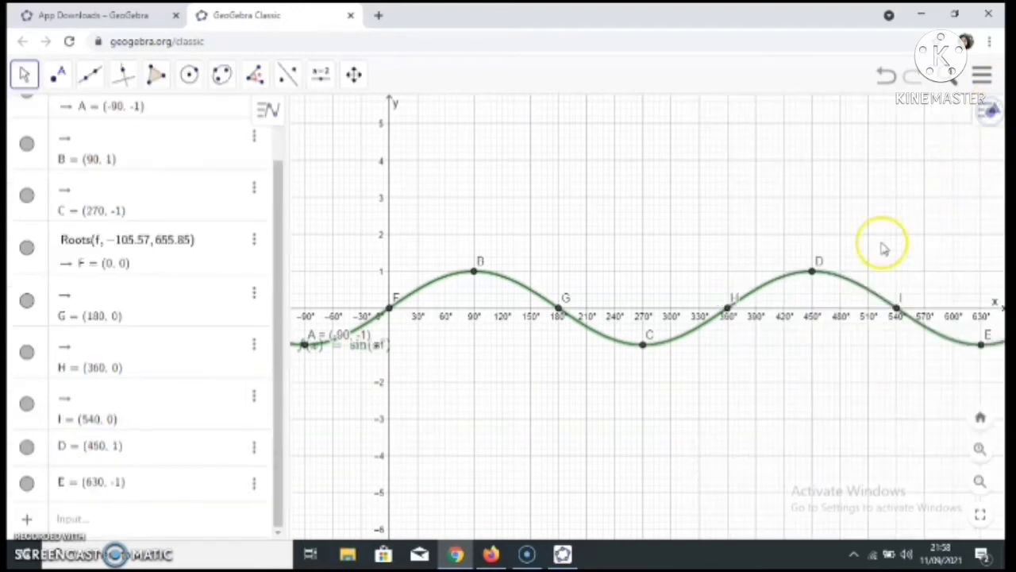
# Redefine function f as y = cos(x°) in place of the sine and dismiss the on-screen keyboard
pyautogui.moveTo(447, 416); pyautogui.dragTo(591, 490)
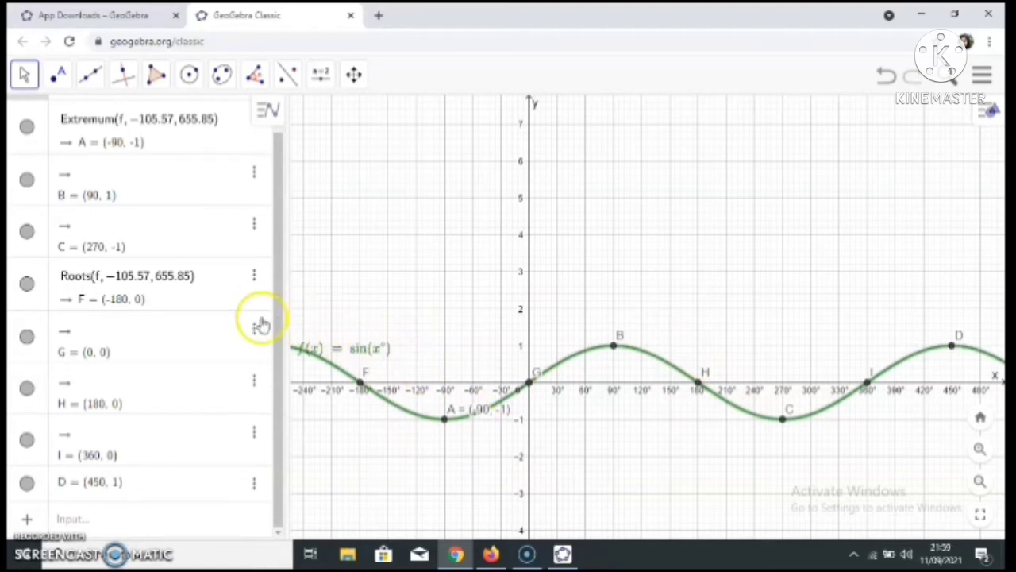
pyautogui.scroll(1, 205, 323)
pyautogui.scroll(-1, 208, 322)
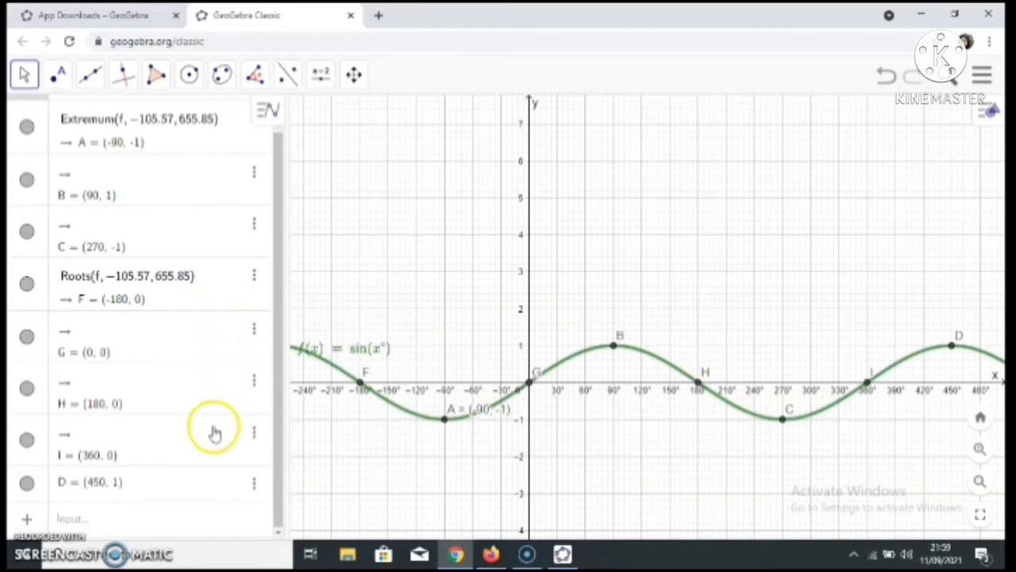
pyautogui.scroll(1, 227, 393)
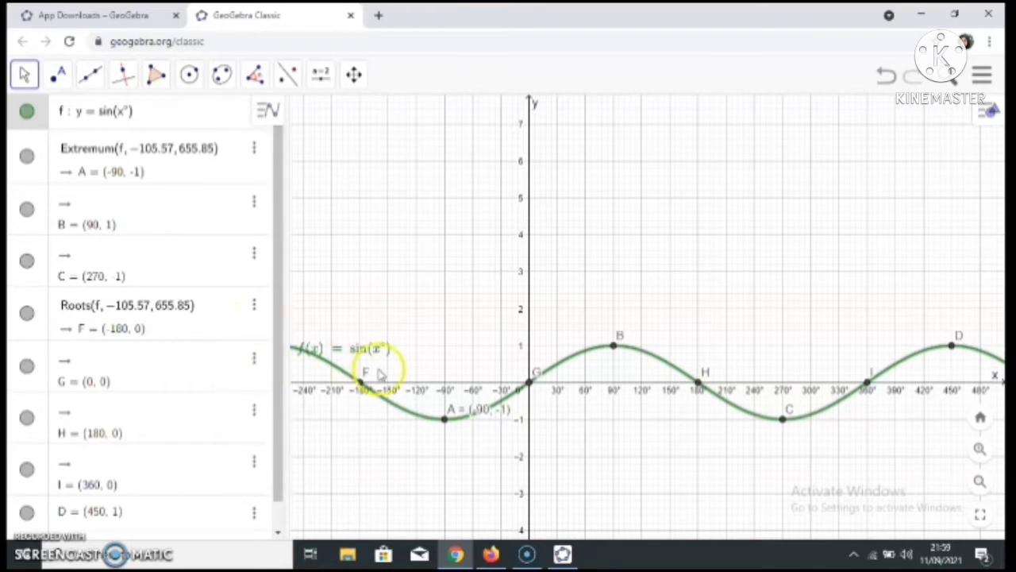
pyautogui.click(112, 113)
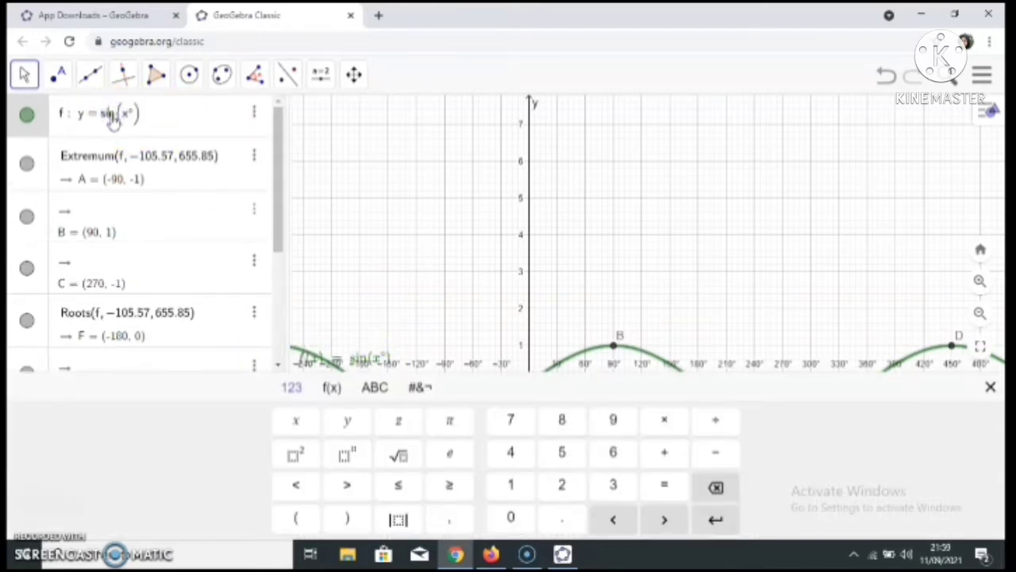
pyautogui.press('BackSpace')
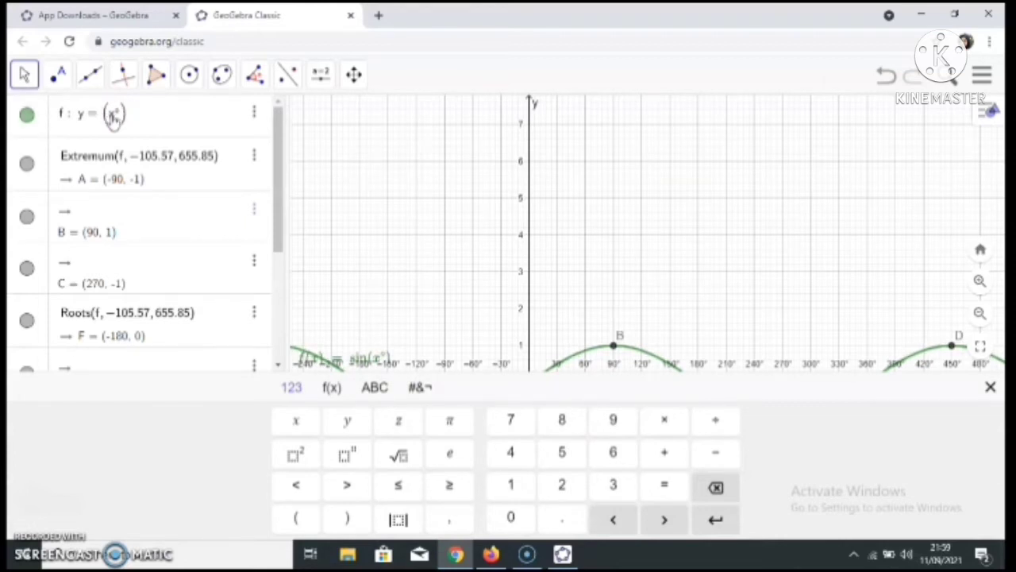
pyautogui.click(347, 389)
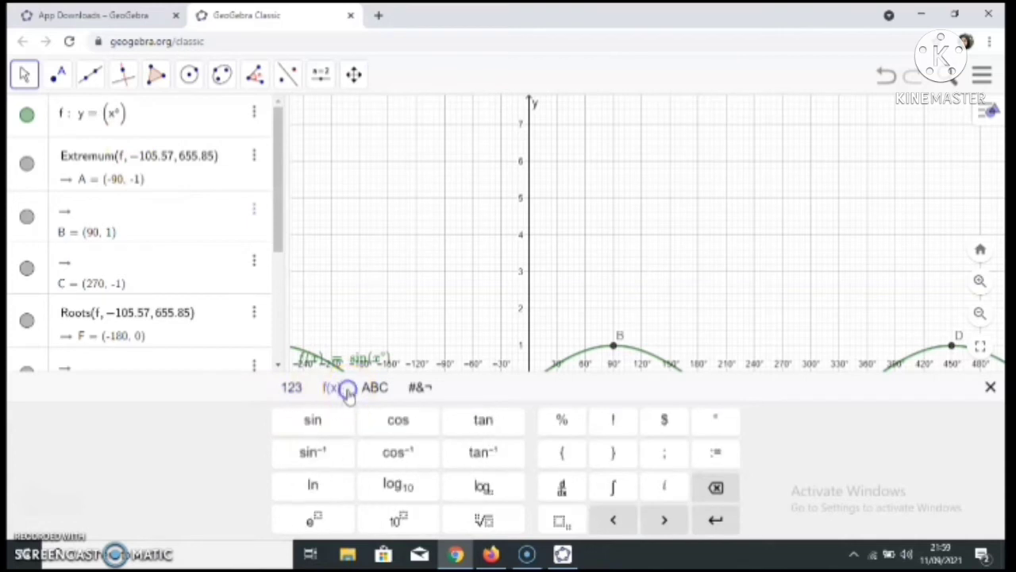
pyautogui.click(397, 420)
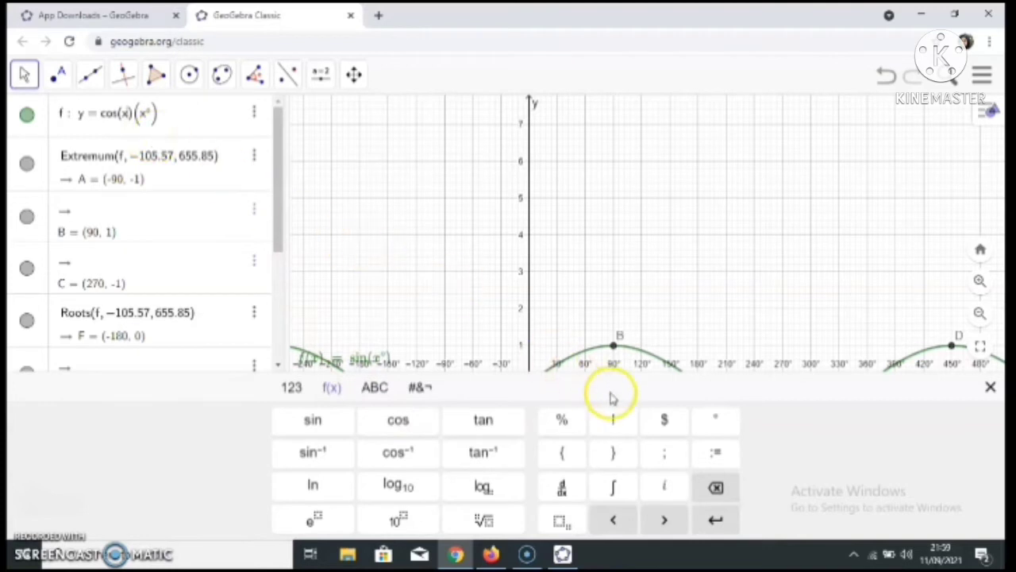
pyautogui.click(716, 418)
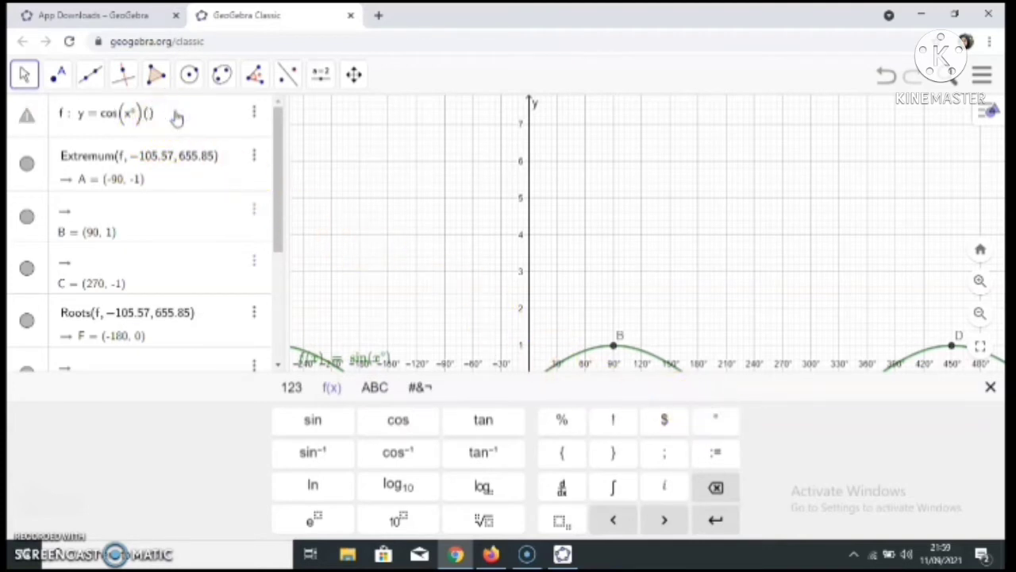
pyautogui.press('Return')
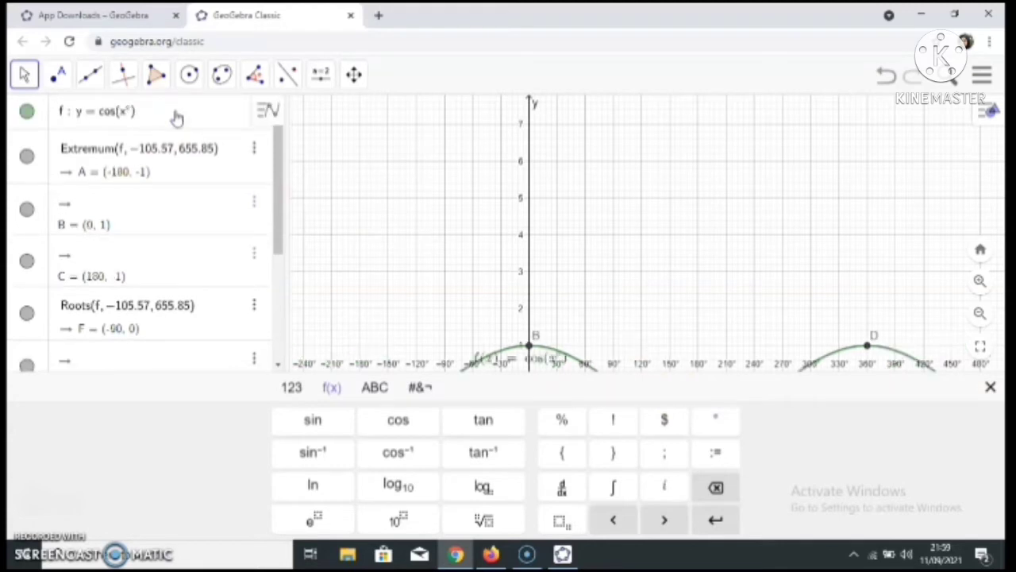
pyautogui.click(401, 181)
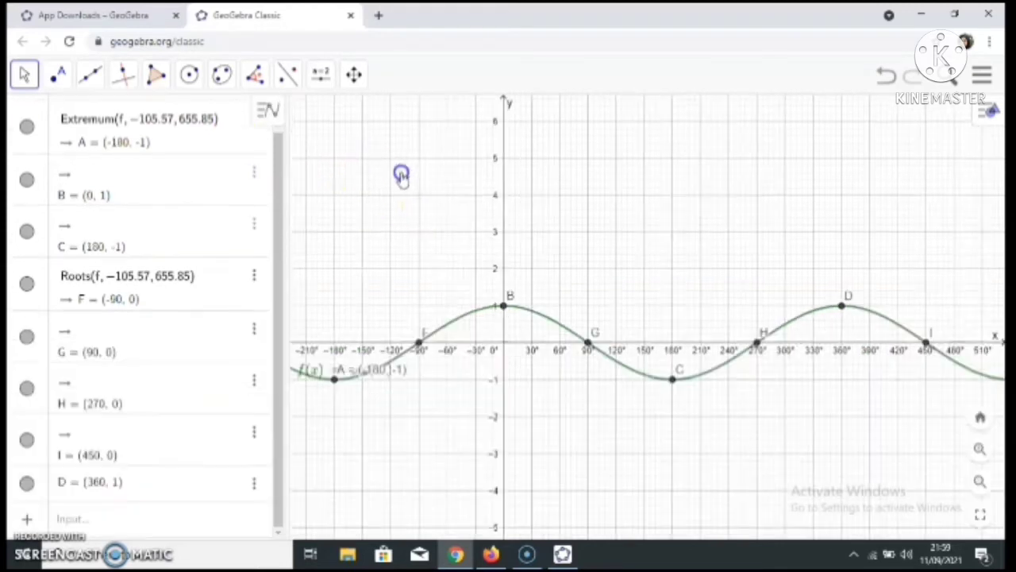
# Redefine function f as y = tan(x°) in place of the cosine and dismiss the on-screen keyboard
pyautogui.moveTo(683, 262); pyautogui.dragTo(620, 238)
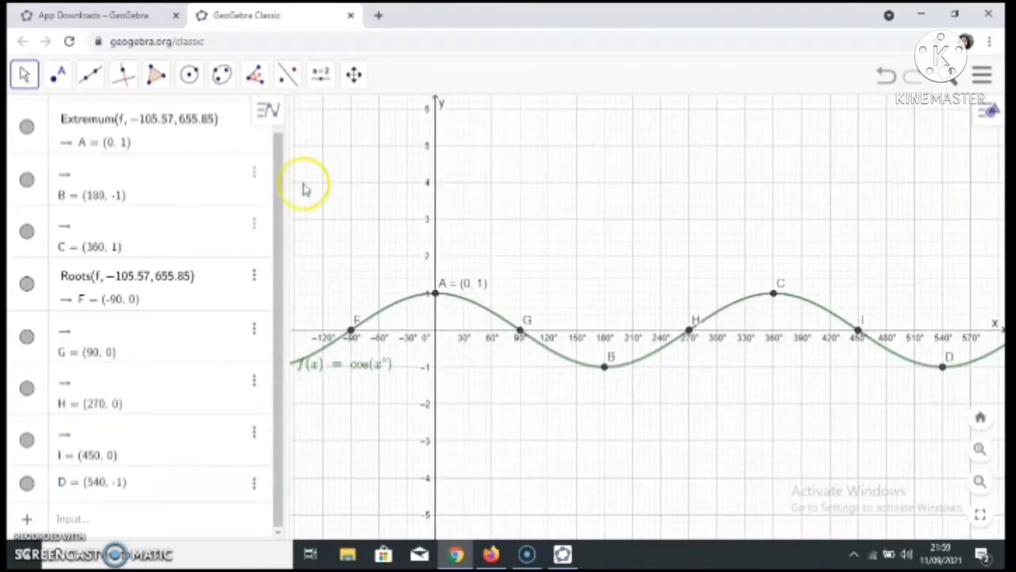
pyautogui.scroll(1, 213, 176)
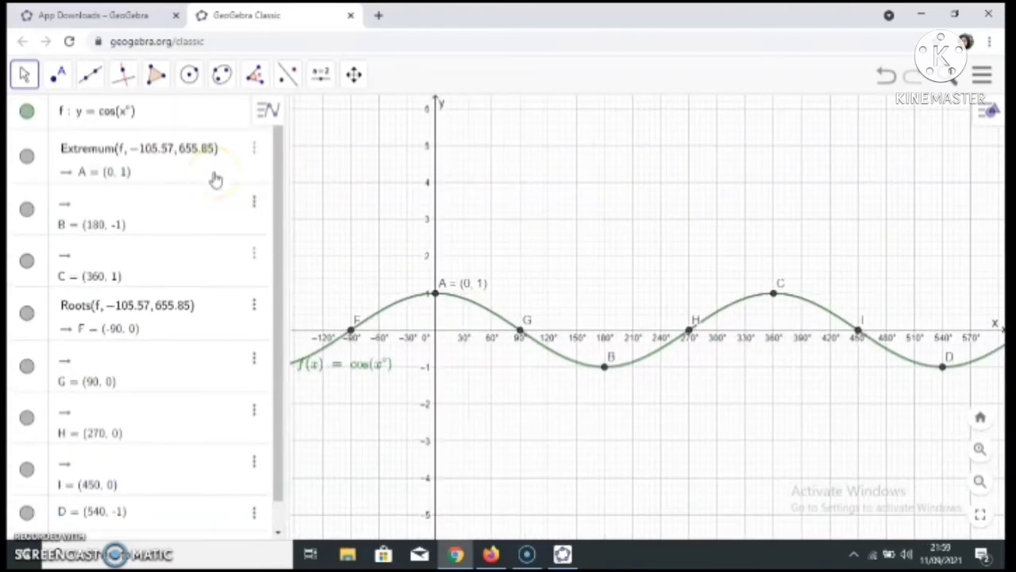
pyautogui.click(116, 113)
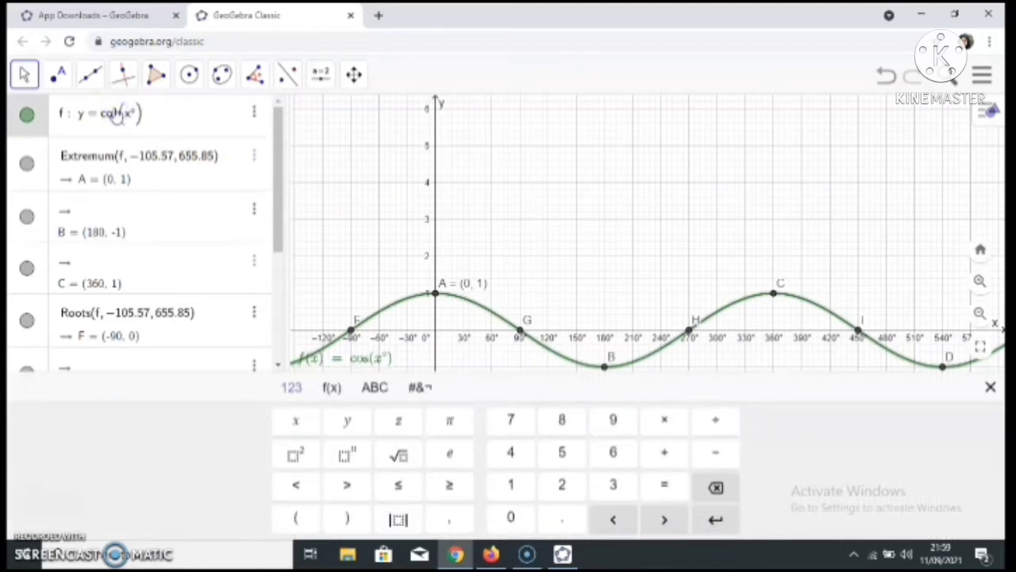
pyautogui.press('BackSpace')
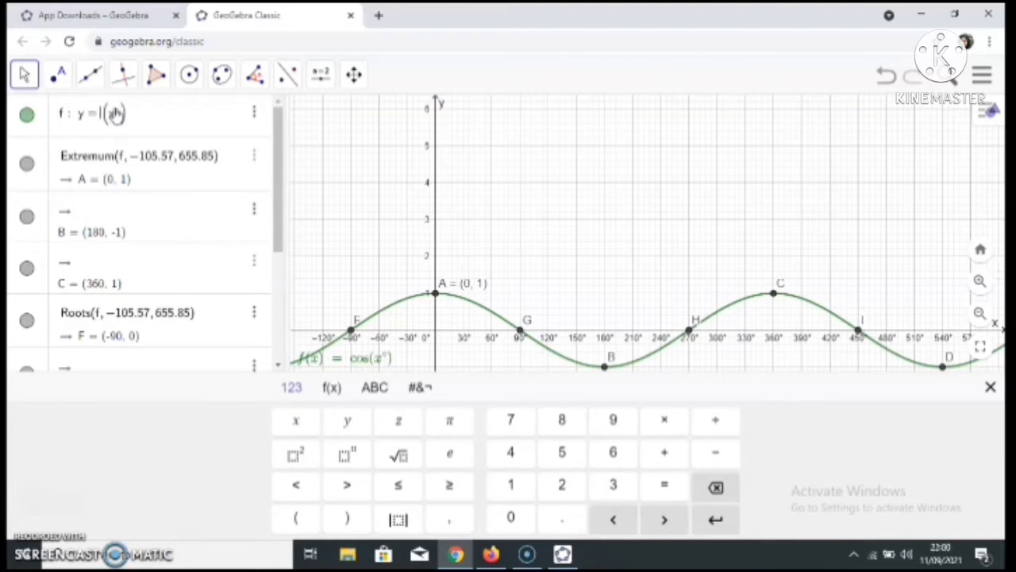
pyautogui.click(330, 388)
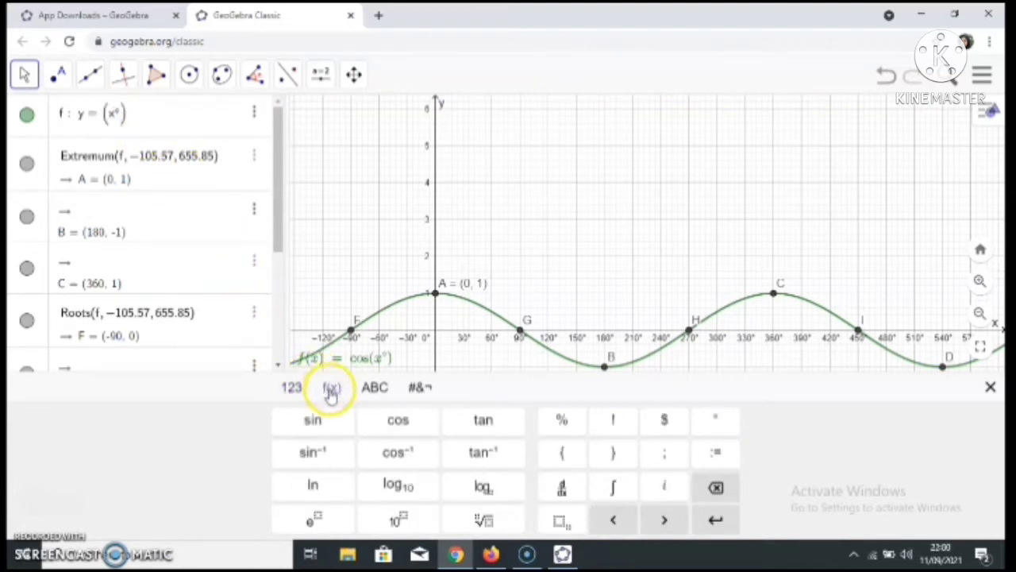
pyautogui.click(500, 429)
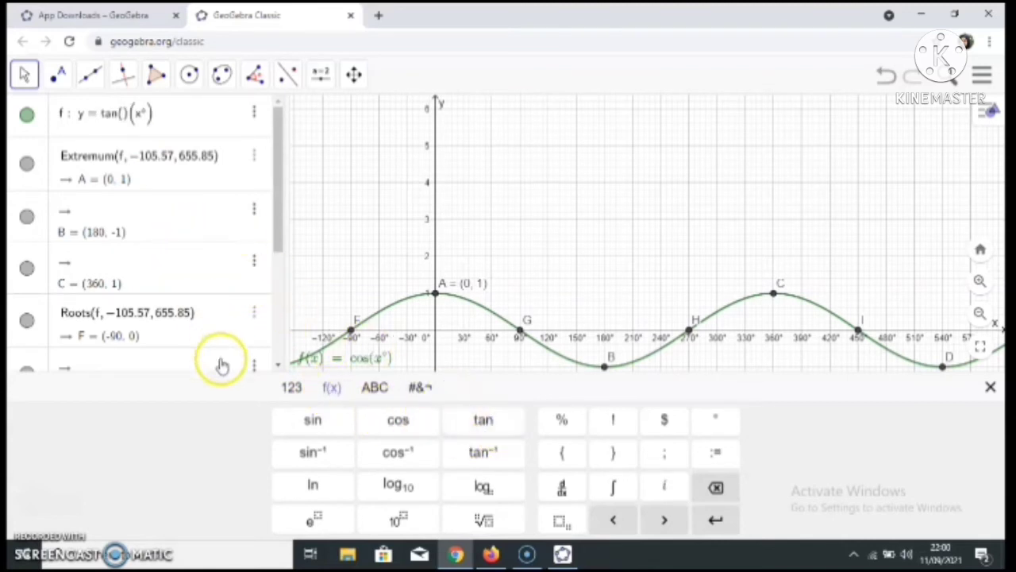
pyautogui.click(282, 394)
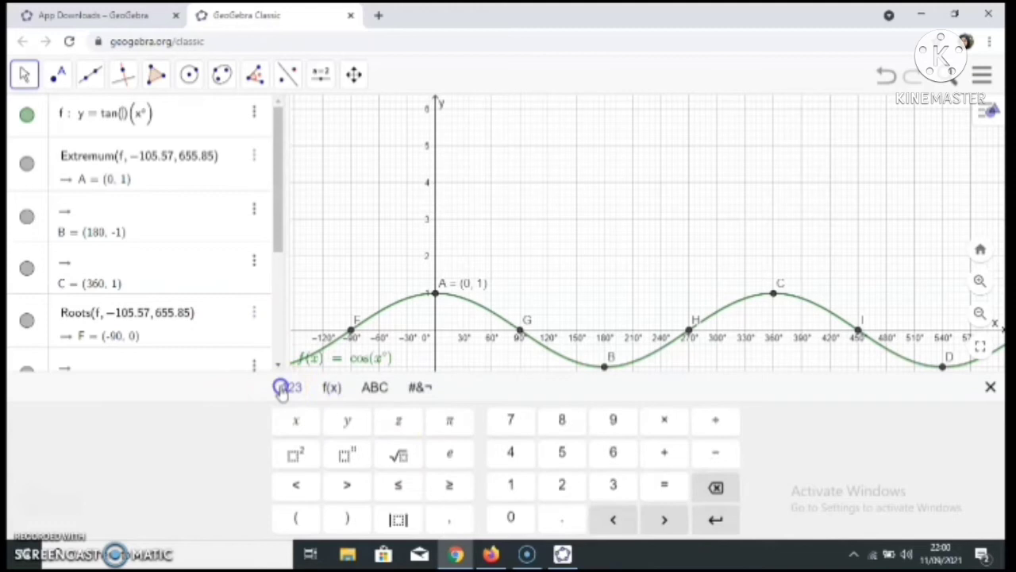
pyautogui.click(310, 418)
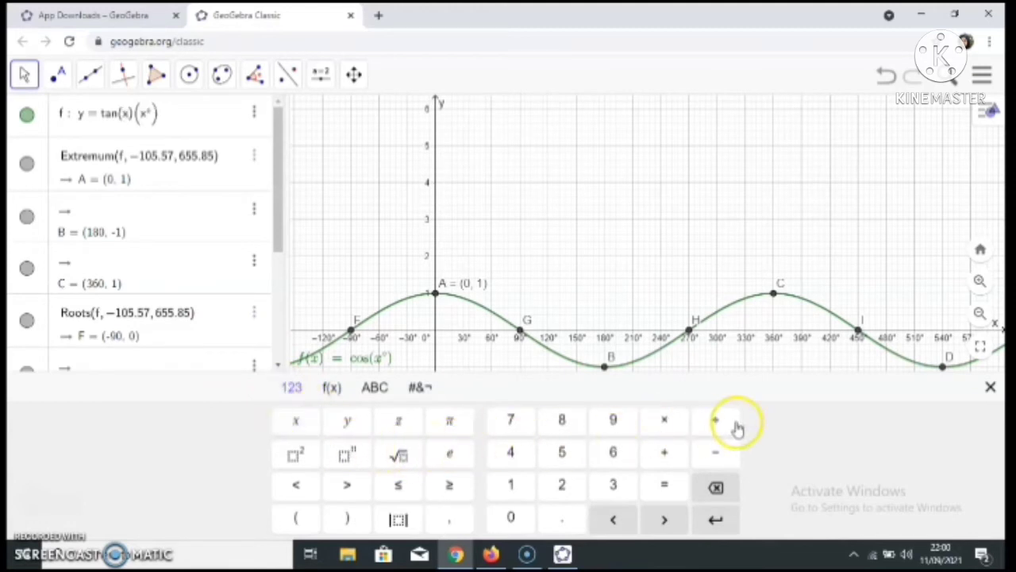
pyautogui.click(337, 399)
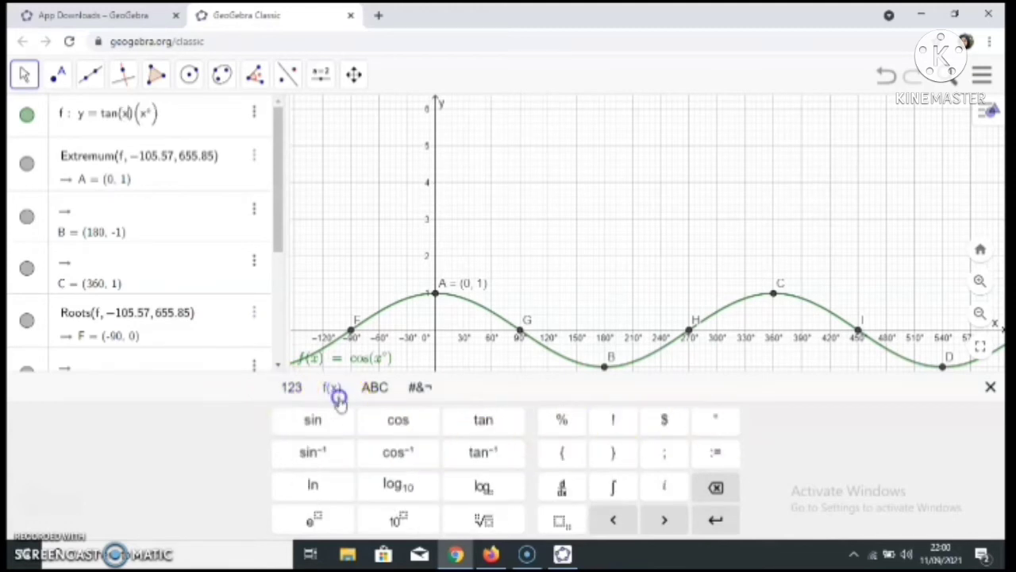
pyautogui.click(716, 420)
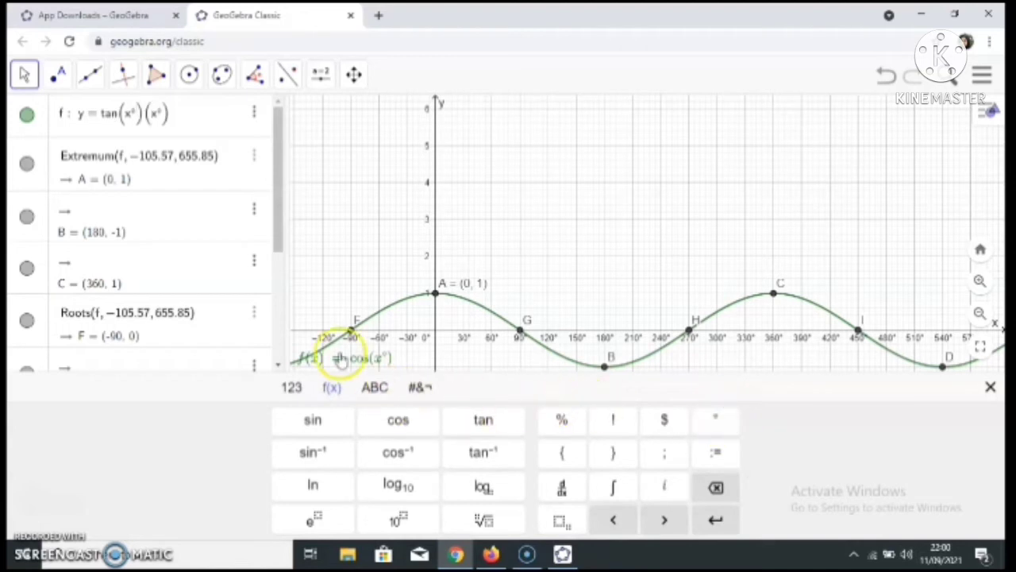
pyautogui.click(173, 116)
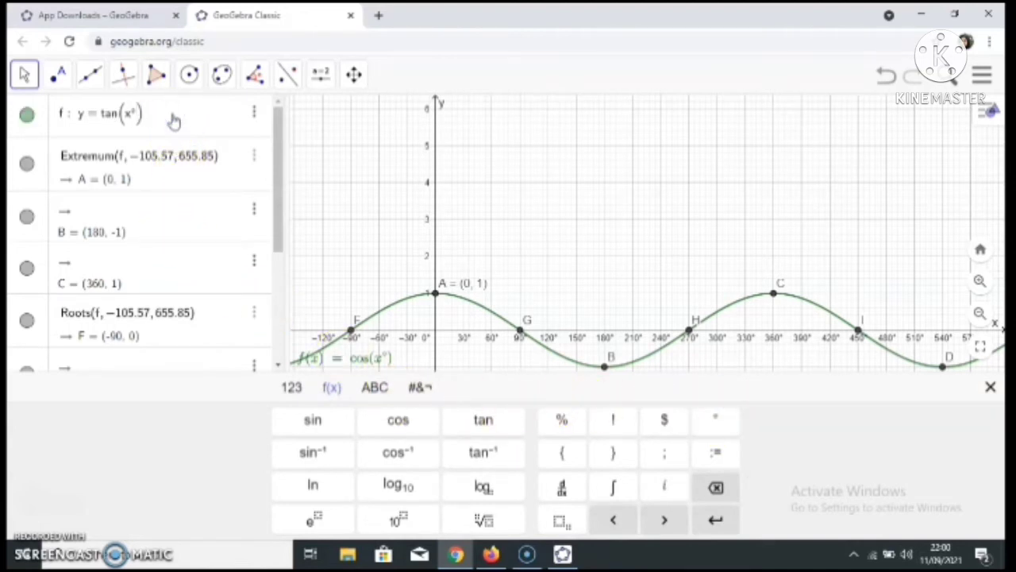
pyautogui.press('Return')
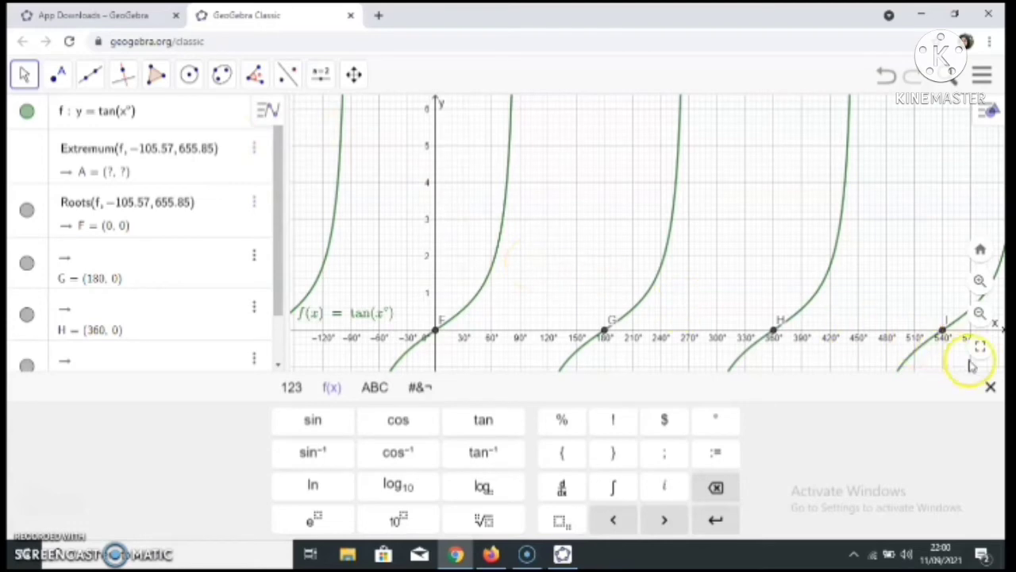
pyautogui.click(992, 390)
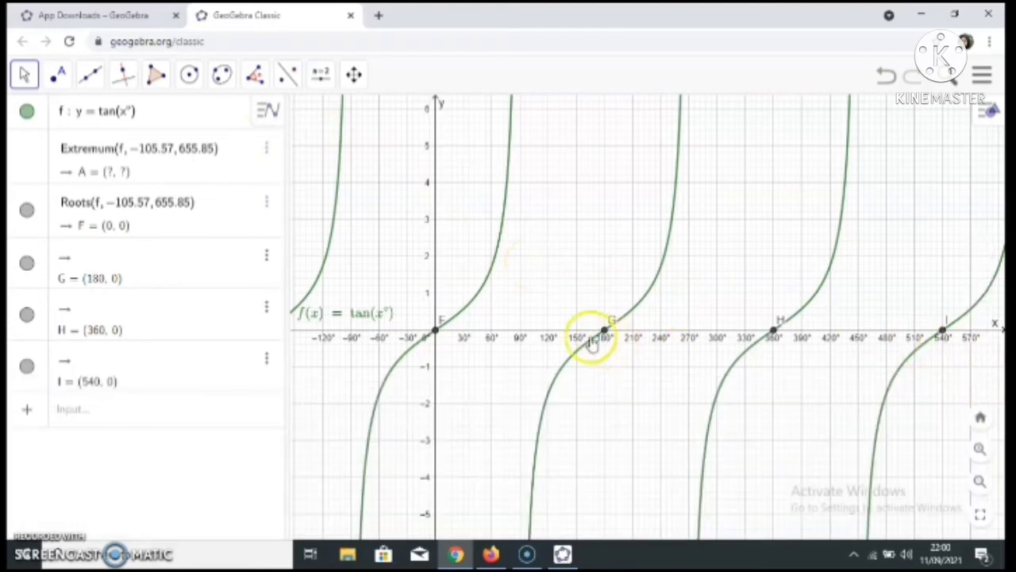
# Redefine function f as y = sin(x°) in place of the tangent and dismiss the on-screen keyboard
pyautogui.moveTo(592, 341); pyautogui.dragTo(676, 373)
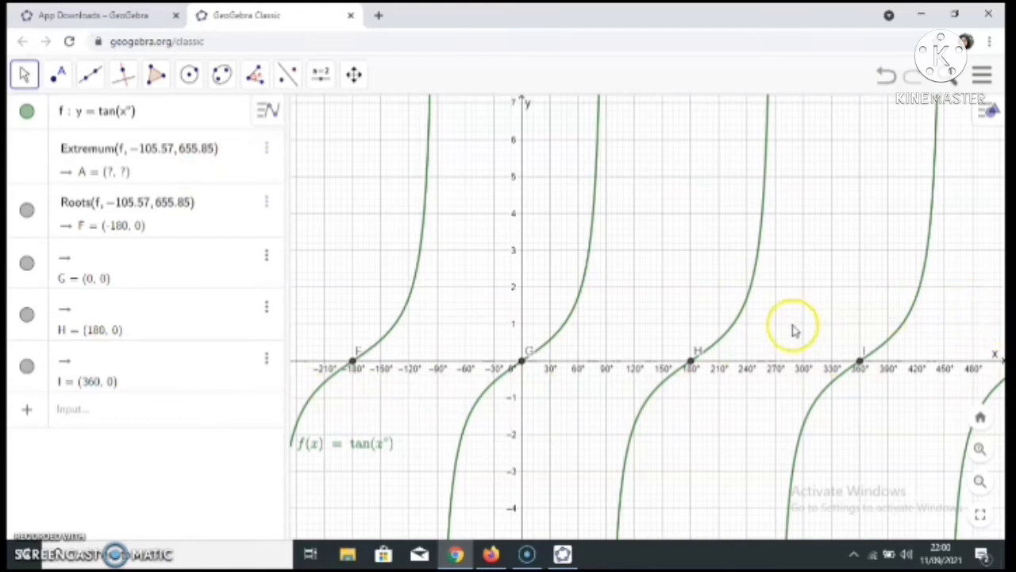
pyautogui.moveTo(792, 332); pyautogui.dragTo(878, 288)
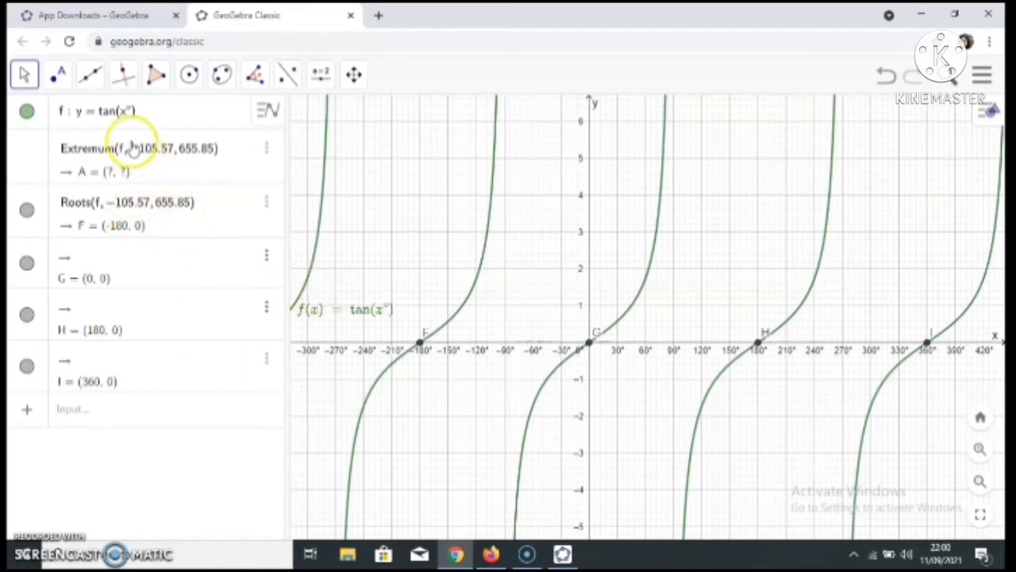
pyautogui.click(116, 114)
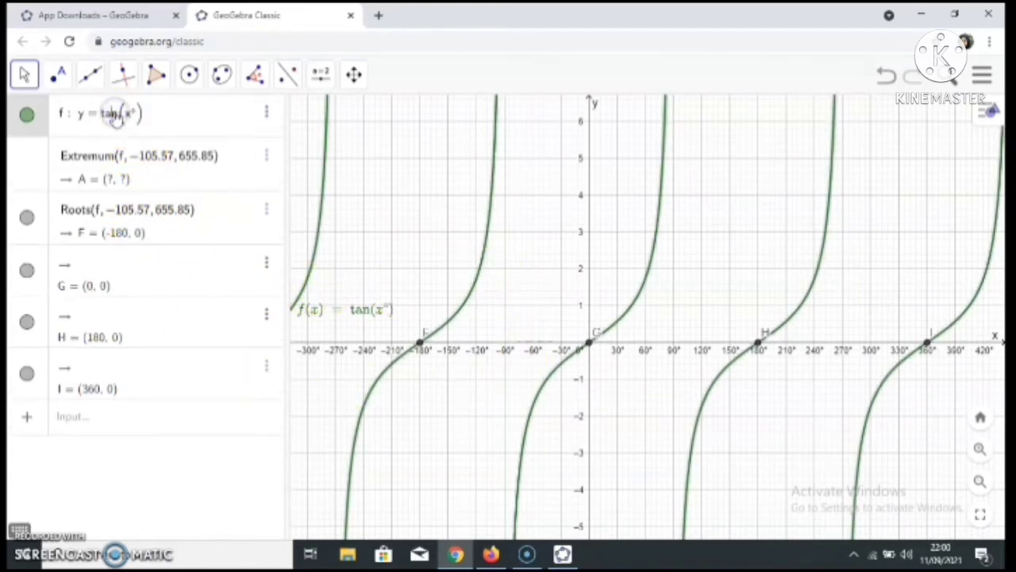
pyautogui.press('BackSpace')
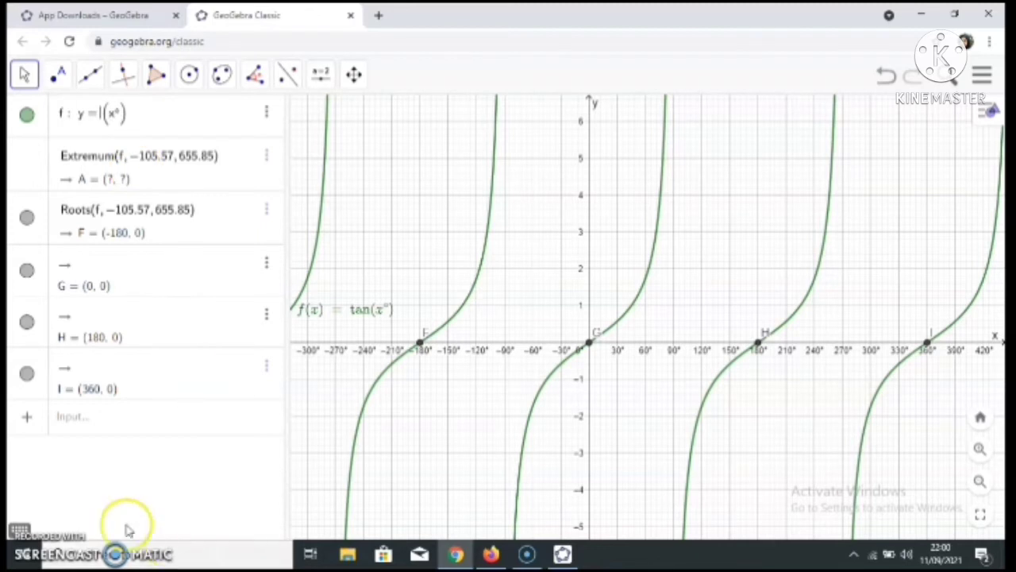
pyautogui.click(18, 531)
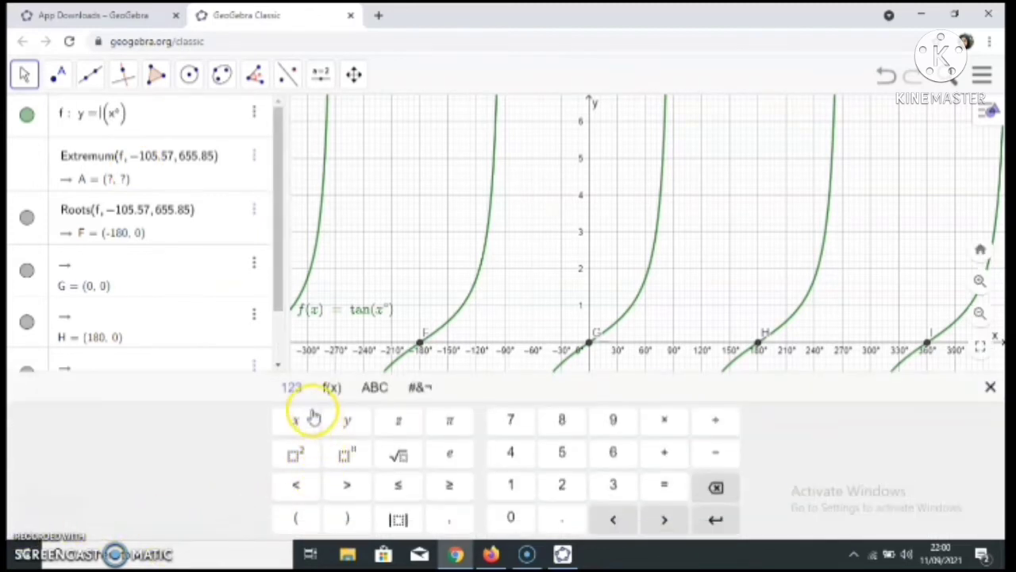
pyautogui.click(332, 388)
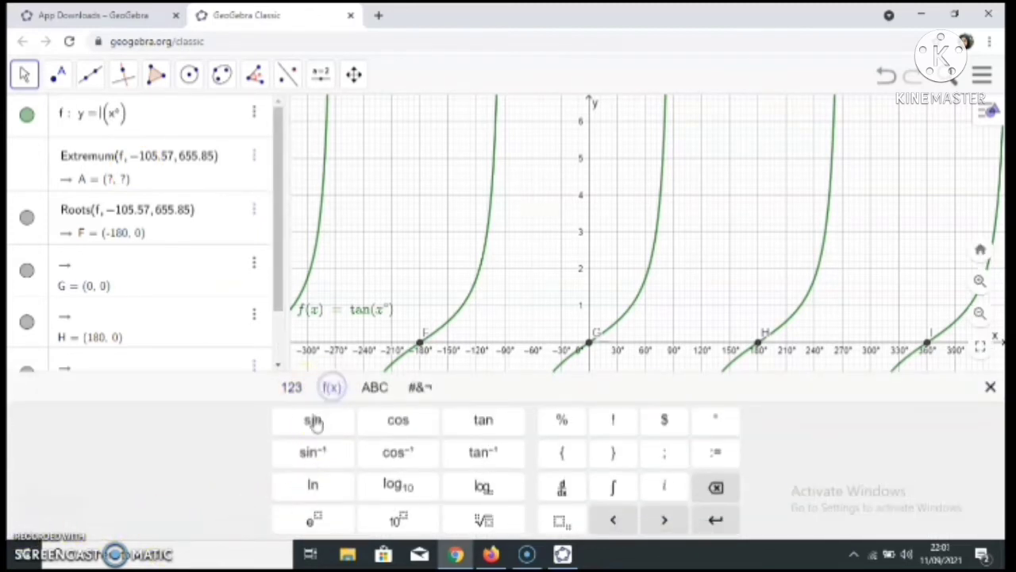
pyautogui.click(314, 421)
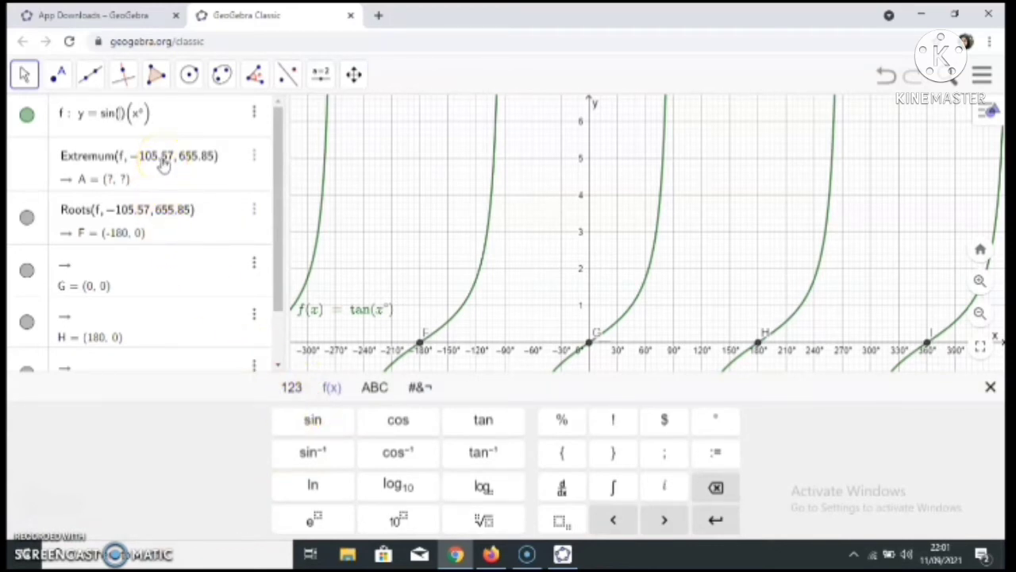
pyautogui.press('BackSpace')
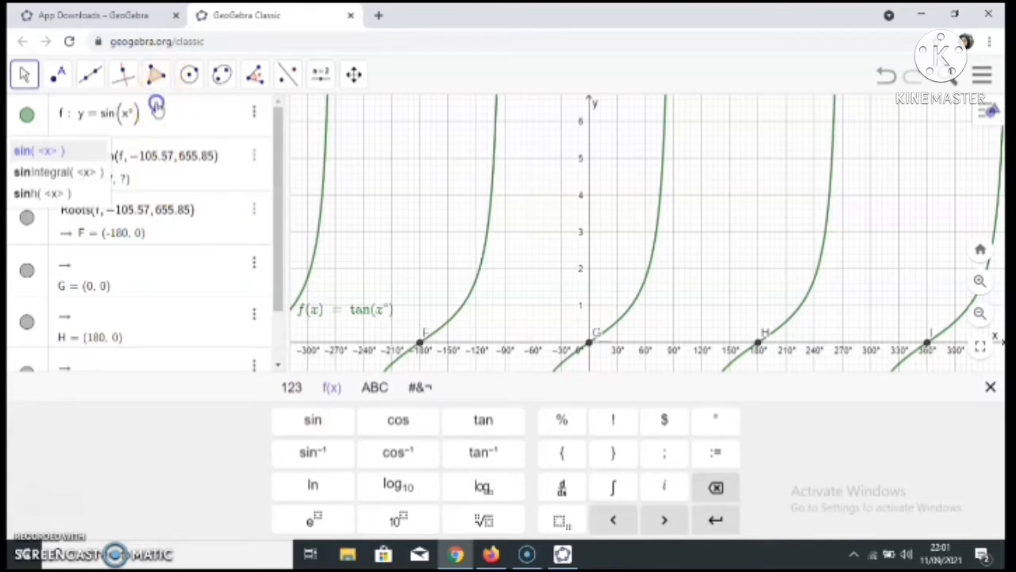
pyautogui.press('Return')
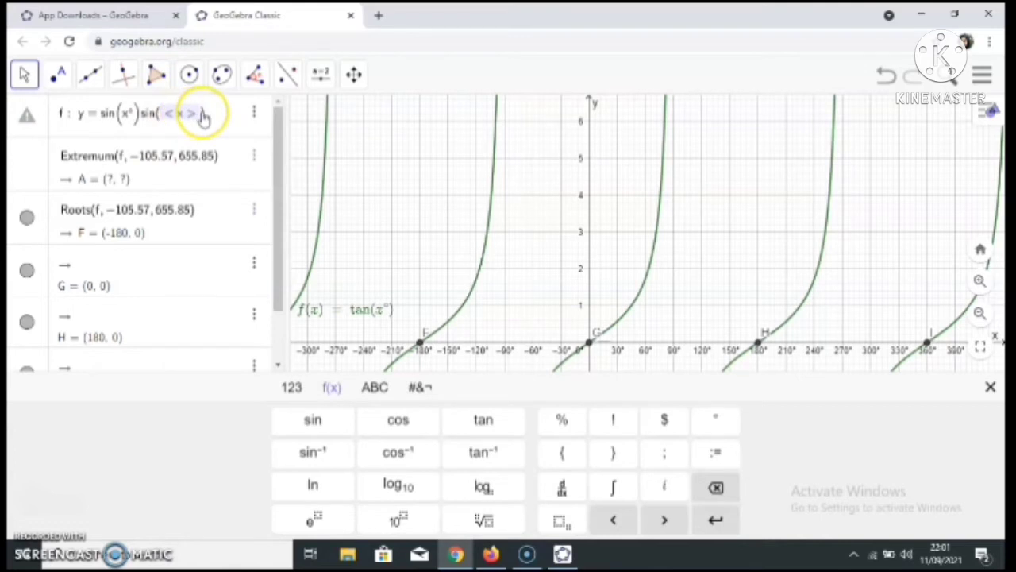
pyautogui.press('BackSpace')
pyautogui.press('BackSpace')
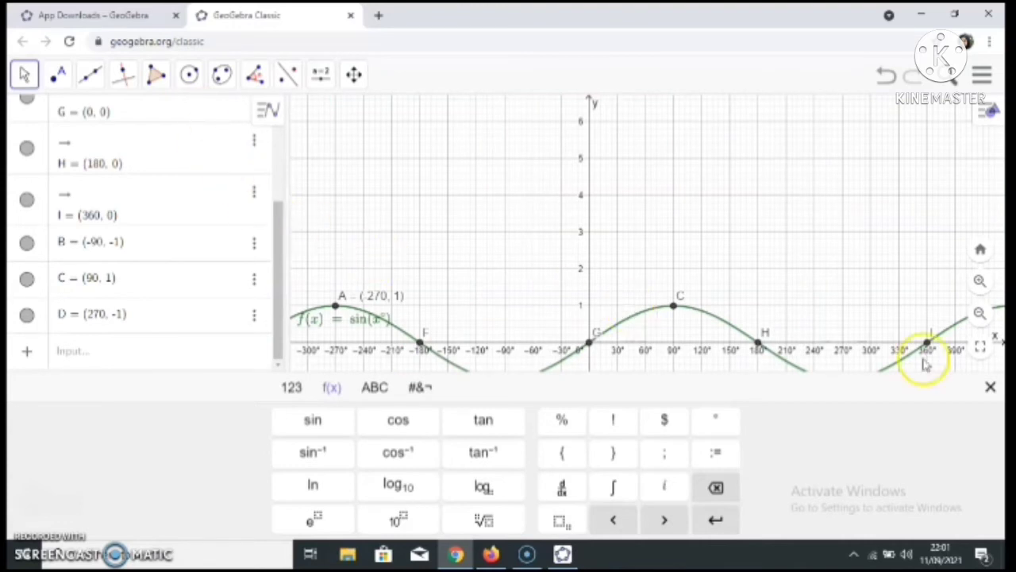
pyautogui.click(987, 385)
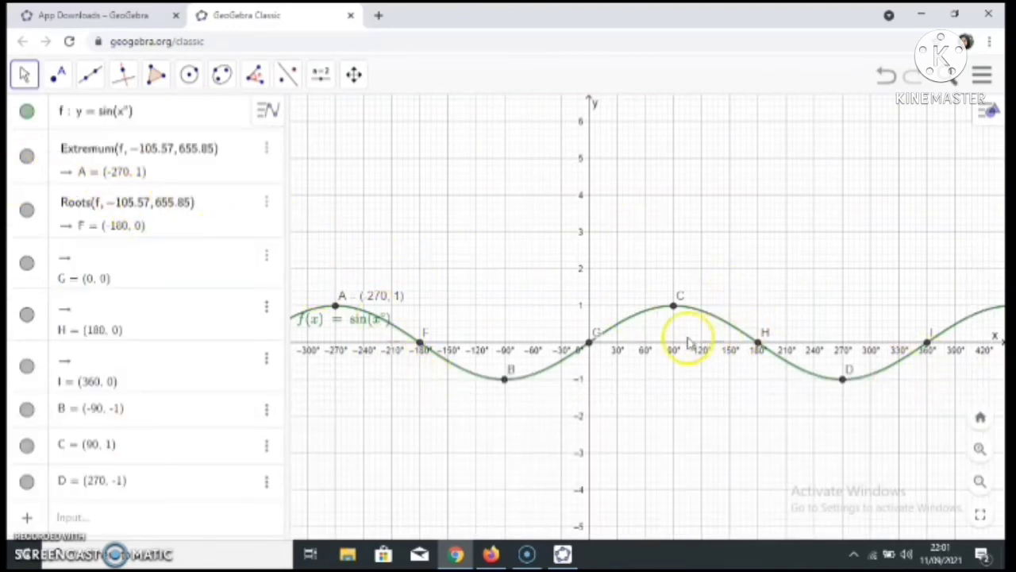
# Add a number slider a = 1 with interval −5 to 5 above the curve in the graphics view
pyautogui.click(322, 73)
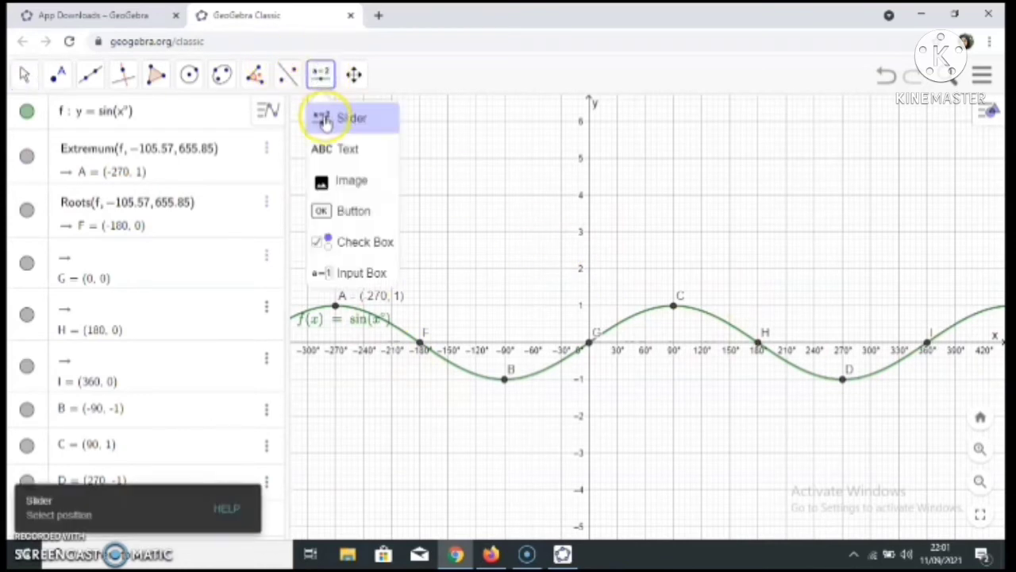
pyautogui.click(325, 117)
pyautogui.click(357, 129)
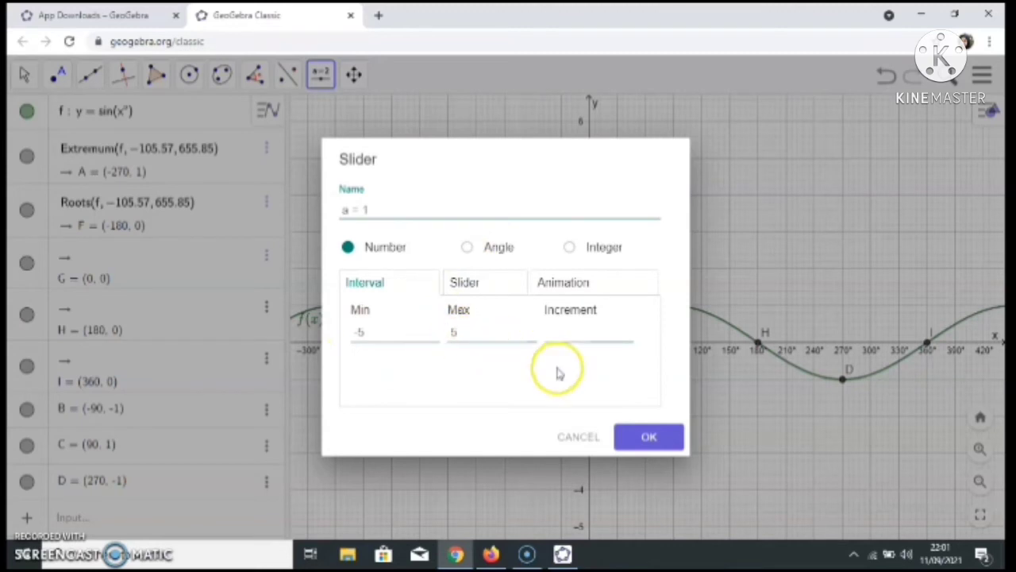
pyautogui.click(638, 442)
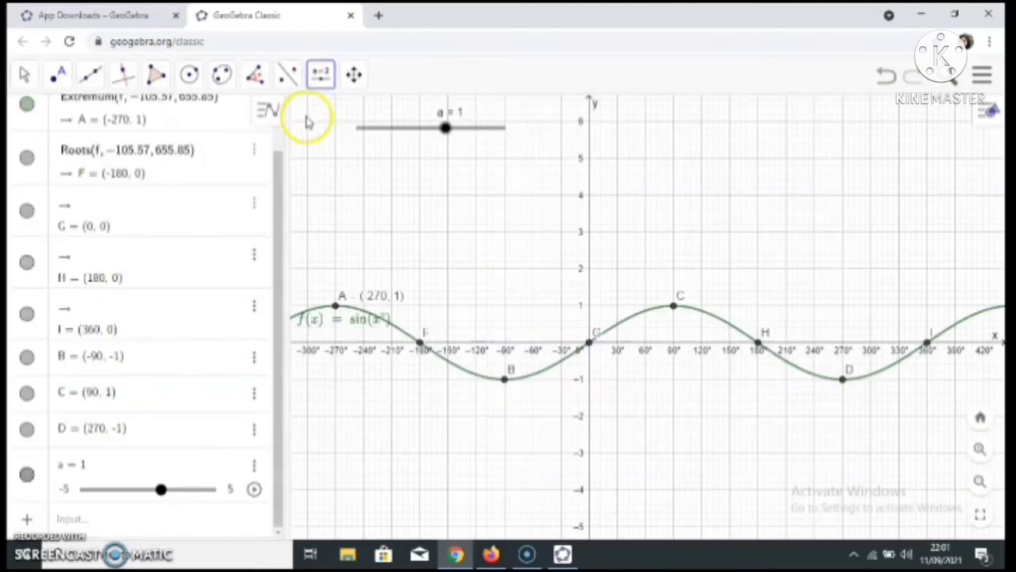
# Add a number slider b = 1 with interval −5 to 5 below slider a
pyautogui.click(320, 78)
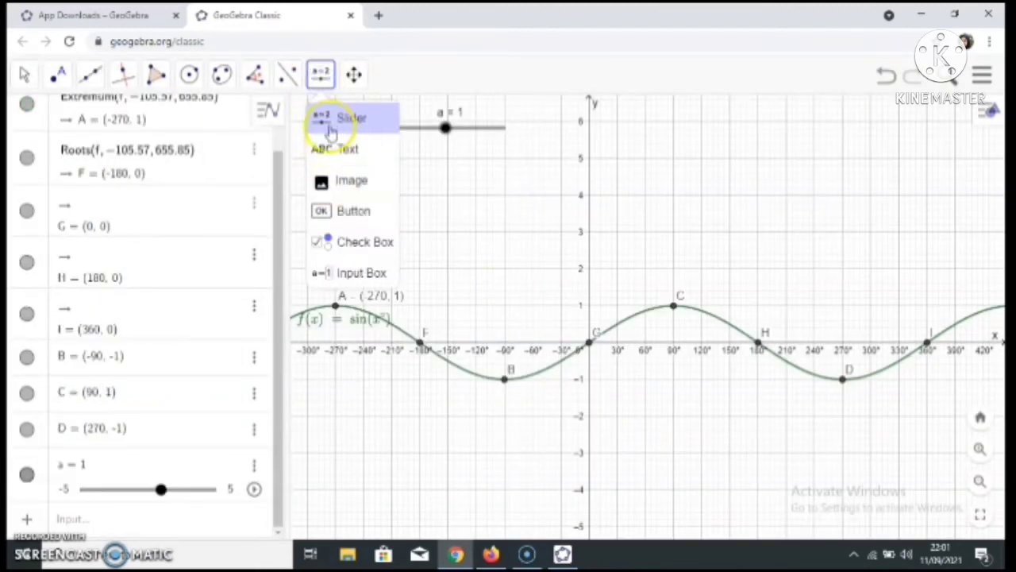
pyautogui.click(326, 117)
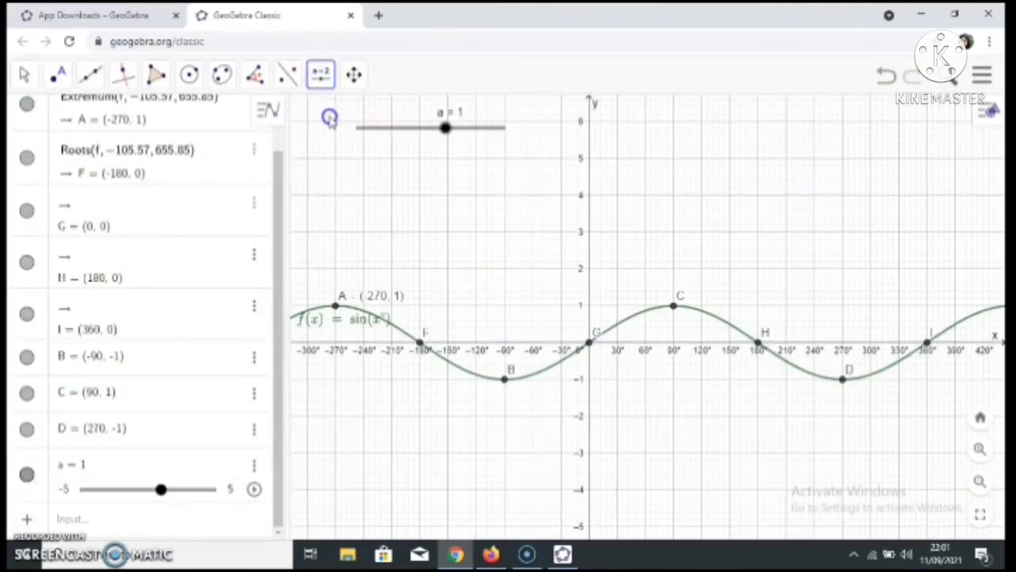
pyautogui.click(366, 180)
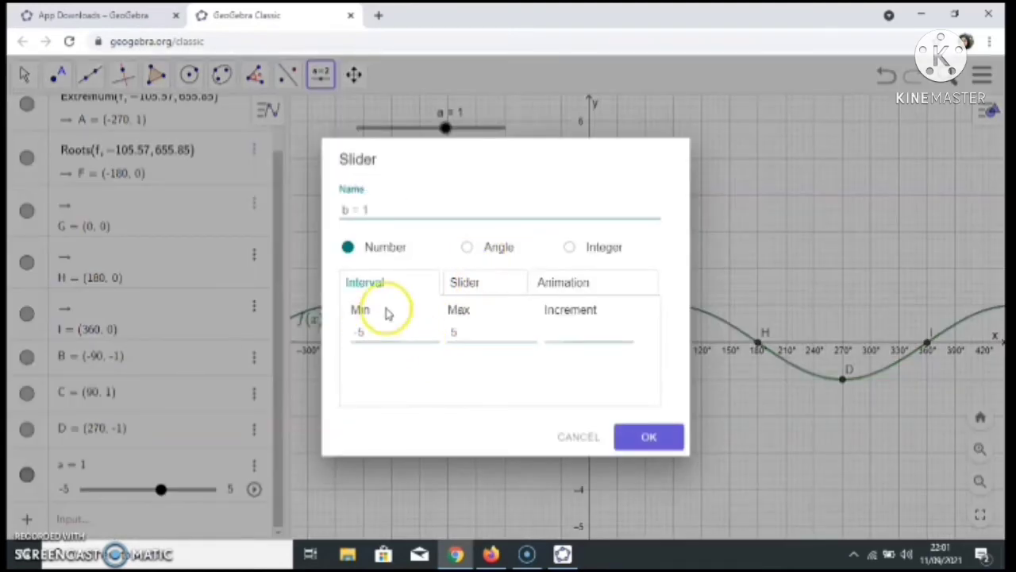
pyautogui.click(643, 436)
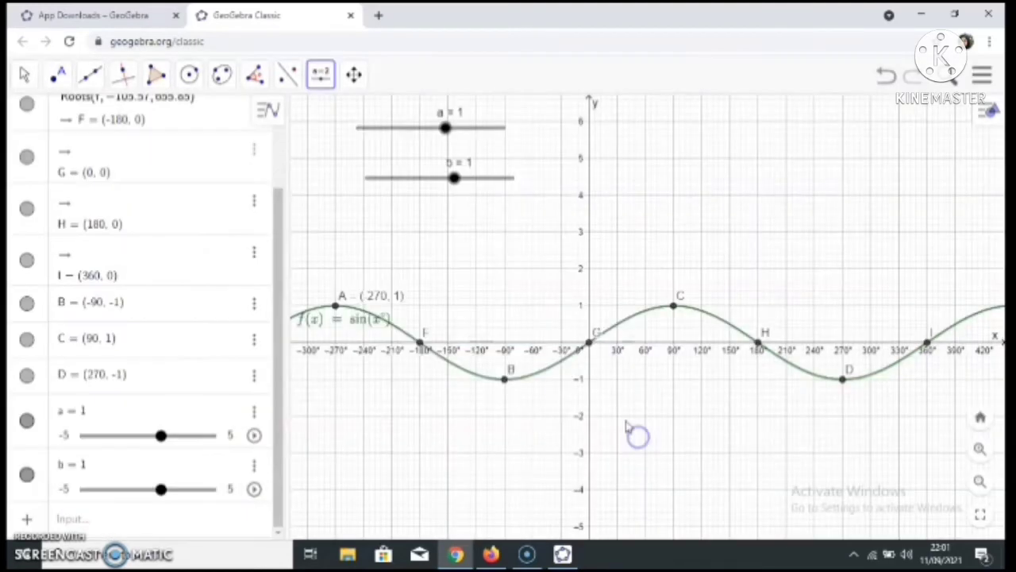
# Add a number slider c = 1 with interval −5 to 5 below slider b, and line up sliders b and c under a
pyautogui.click(318, 78)
pyautogui.click(327, 117)
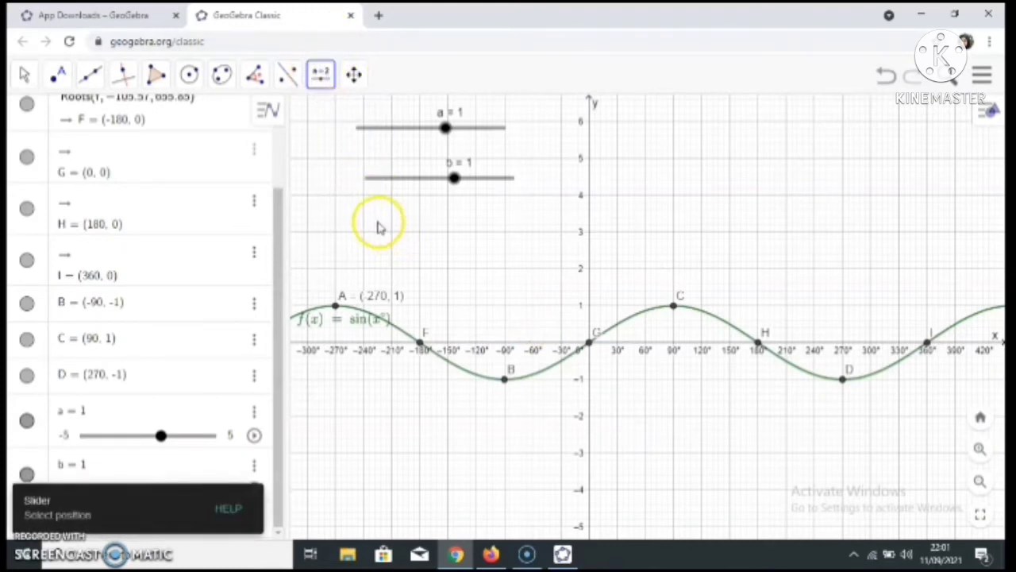
pyautogui.click(378, 228)
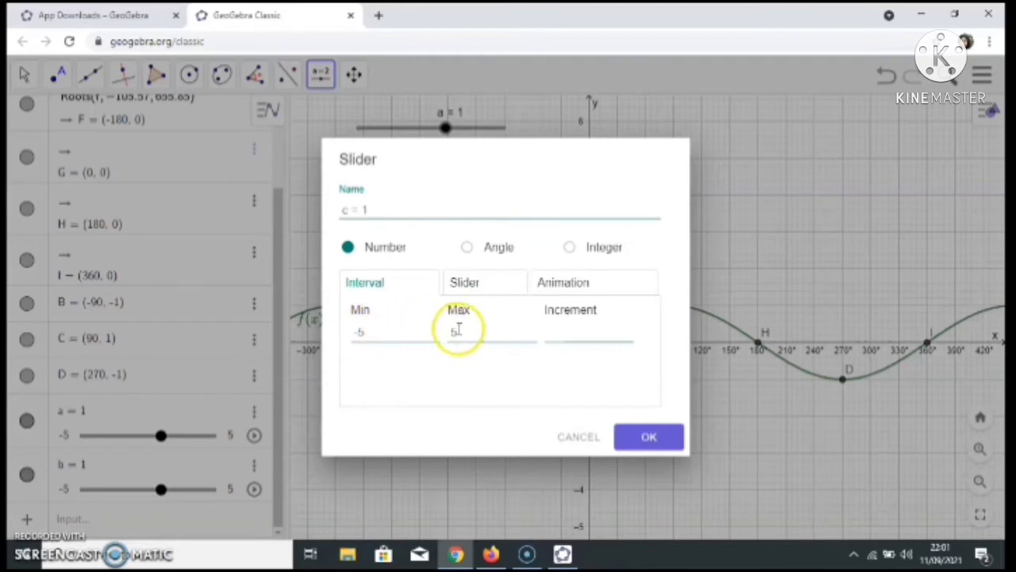
pyautogui.click(651, 437)
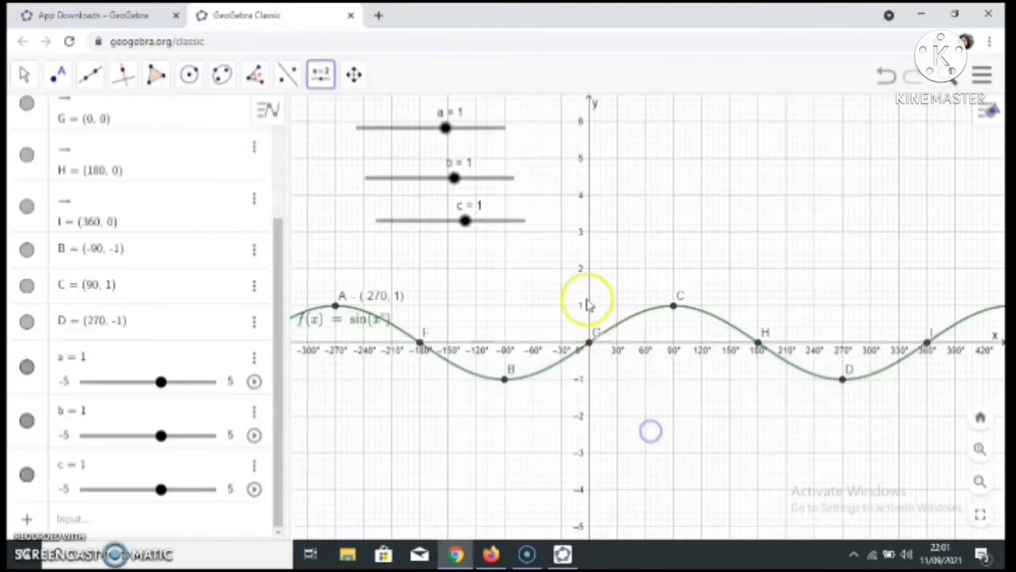
pyautogui.moveTo(410, 178); pyautogui.dragTo(403, 166)
pyautogui.moveTo(407, 221); pyautogui.dragTo(389, 200)
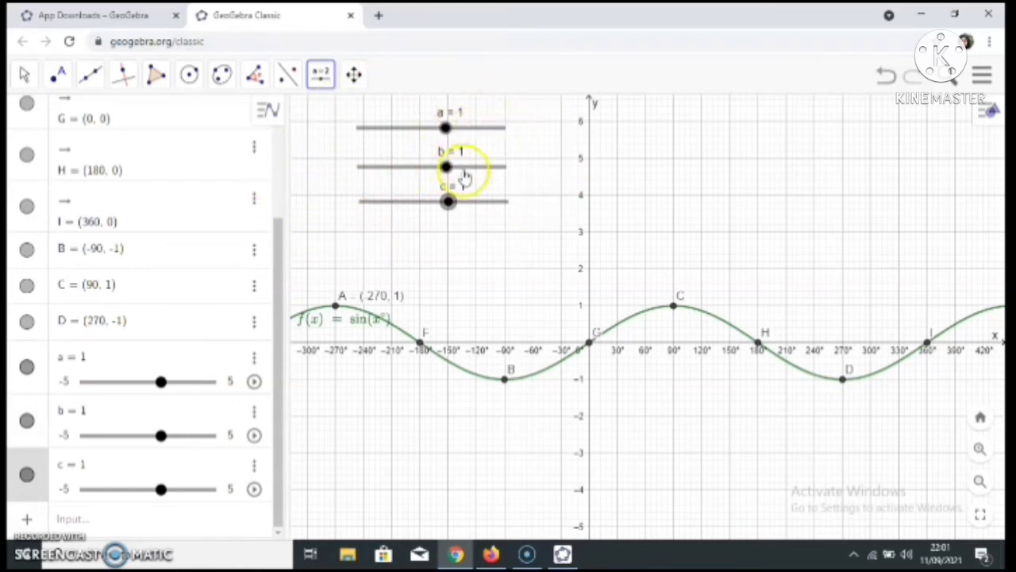
# Redefine function f as y = a·sin(b·x°) + c so that the three sliders control it
pyautogui.scroll(2, 420, 327)
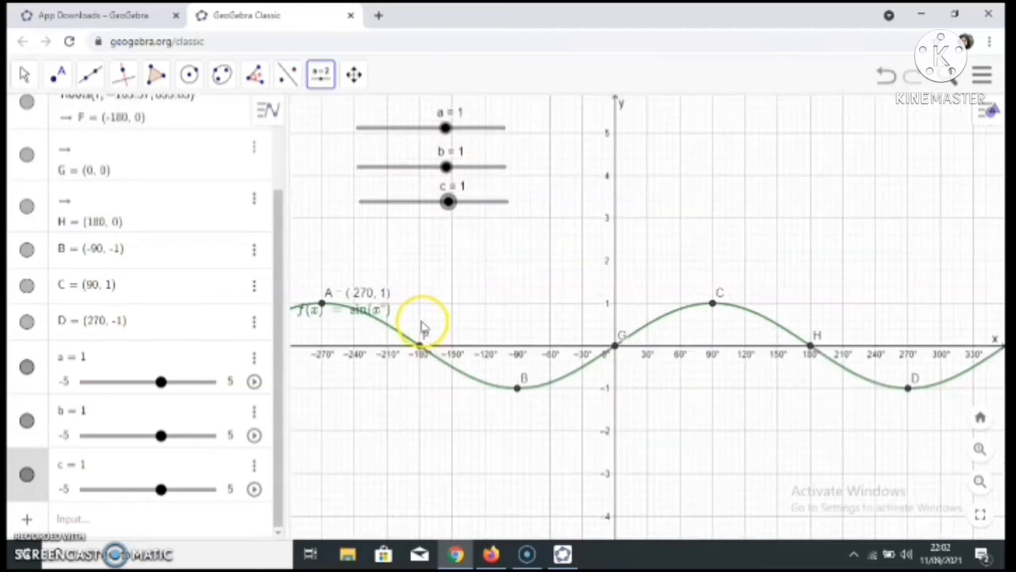
pyautogui.scroll(-2, 420, 325)
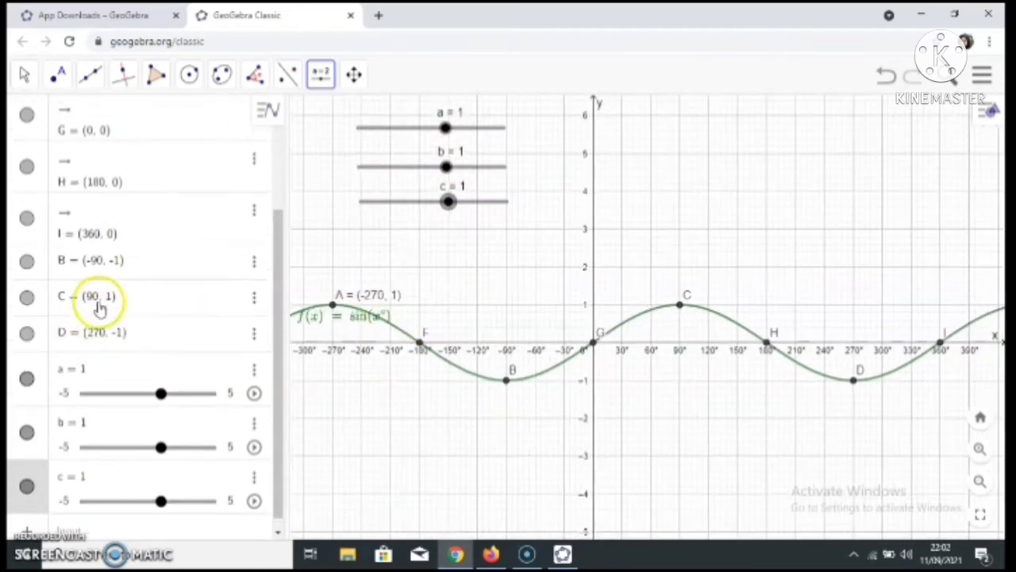
pyautogui.scroll(3, 99, 308)
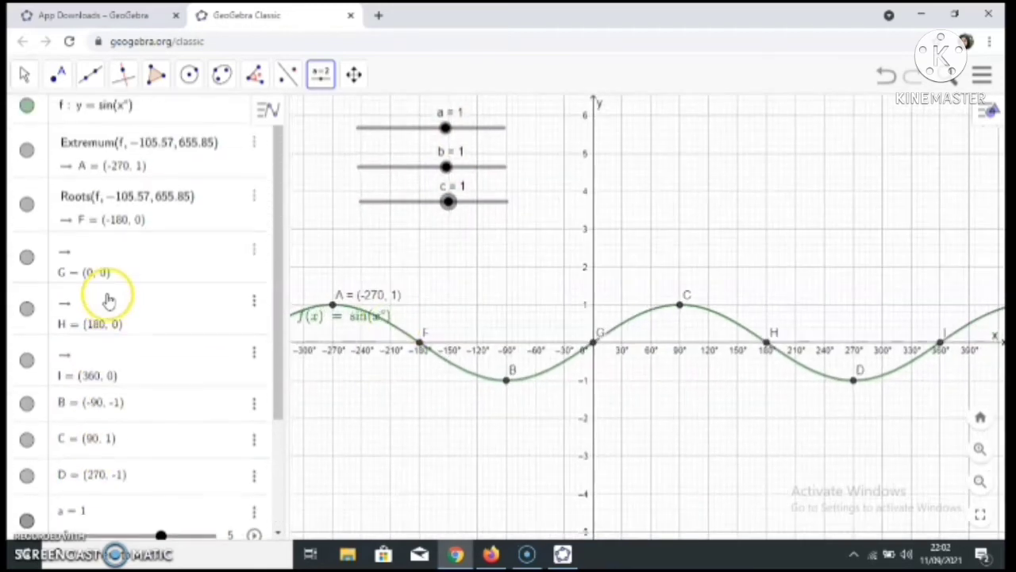
pyautogui.click(103, 111)
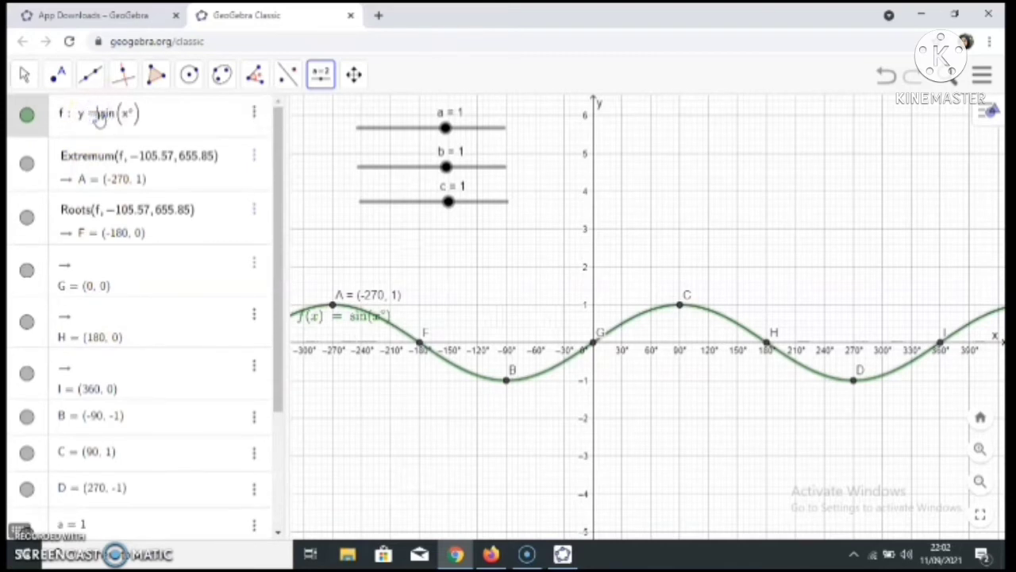
pyautogui.write('a ·')
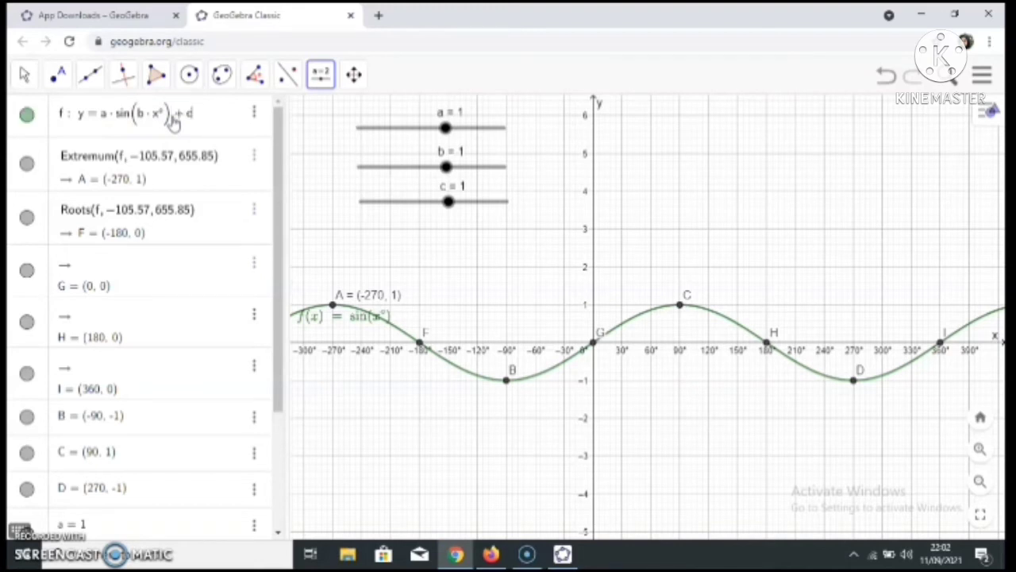
pyautogui.press('Return')
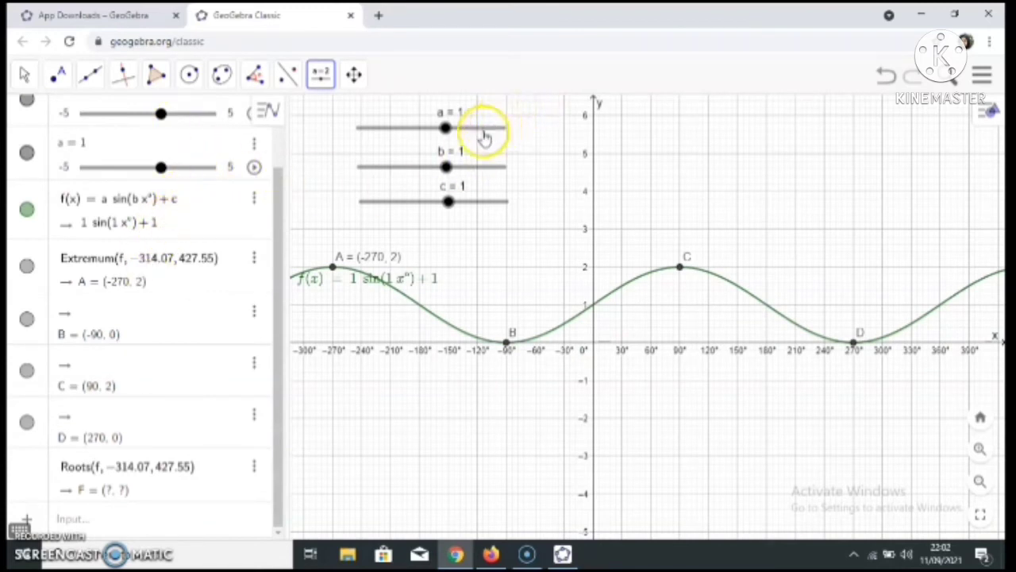
# Set slider a to −4.1 to stretch and invert the graph of f
pyautogui.click(445, 129)
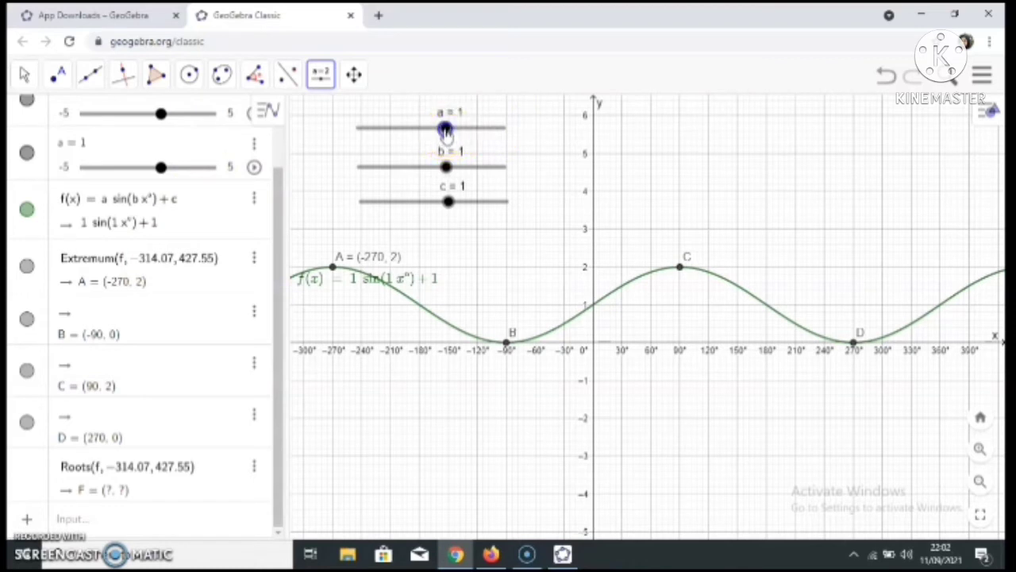
pyautogui.moveTo(445, 130); pyautogui.dragTo(366, 127)
pyautogui.click(444, 169)
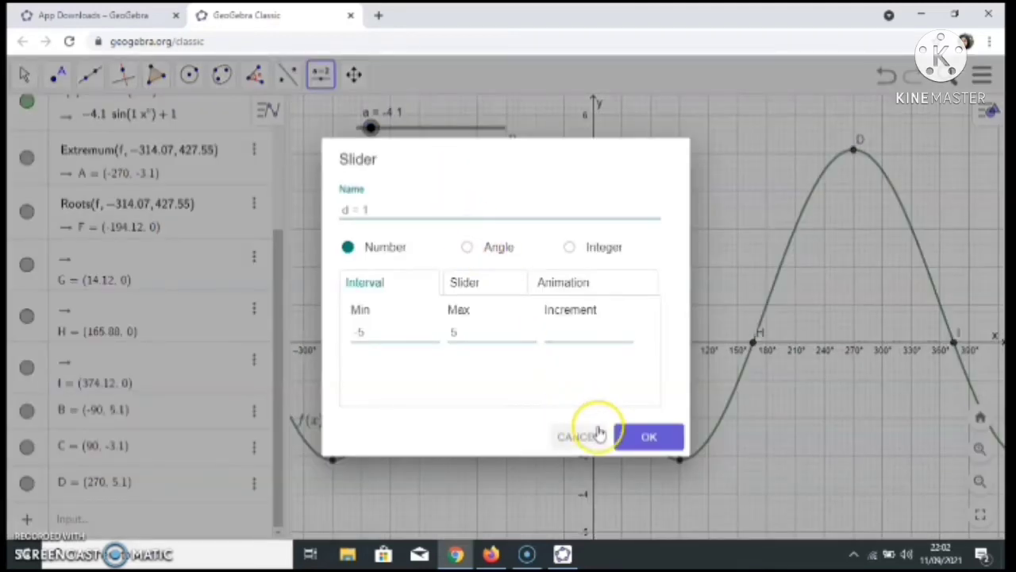
pyautogui.click(580, 436)
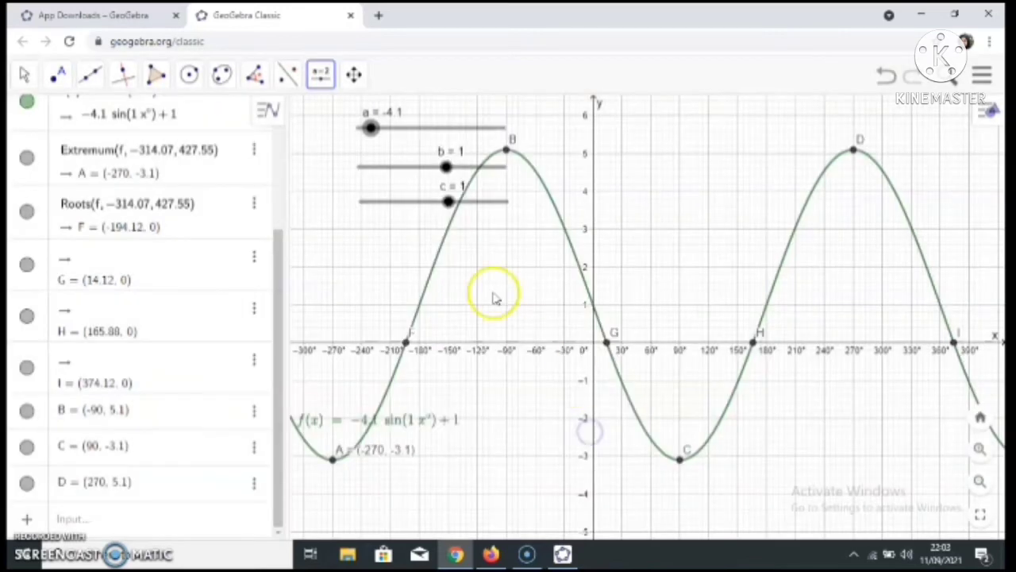
pyautogui.click(427, 171)
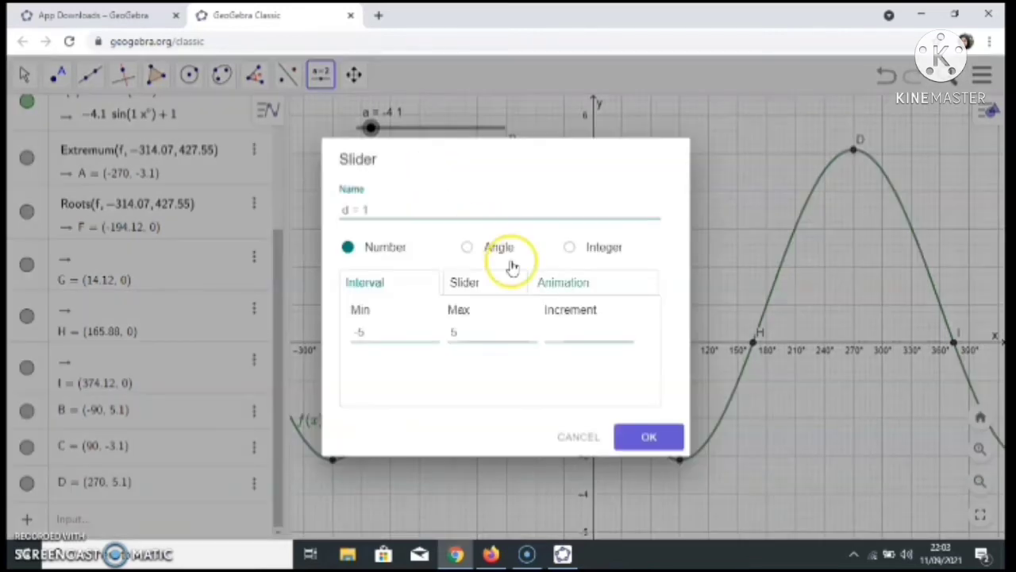
pyautogui.click(579, 433)
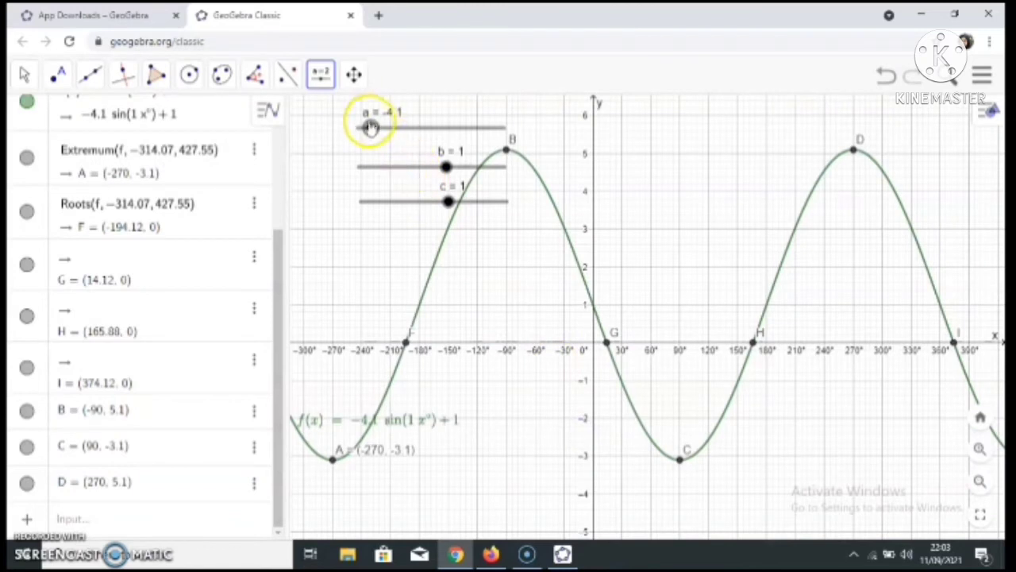
# Set slider a back to 1
pyautogui.moveTo(373, 128); pyautogui.dragTo(445, 130)
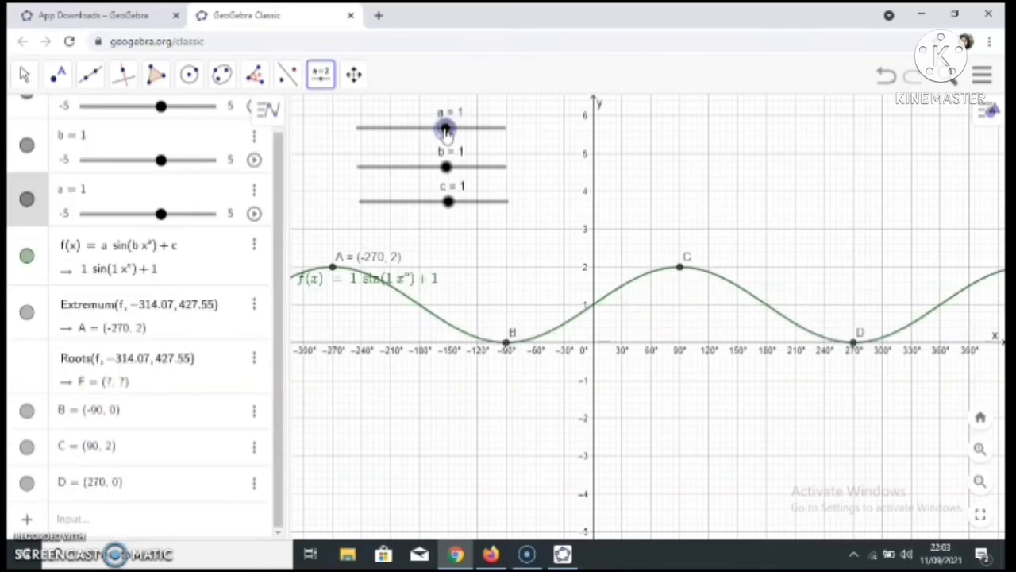
pyautogui.click(443, 167)
pyautogui.doubleClick(447, 166)
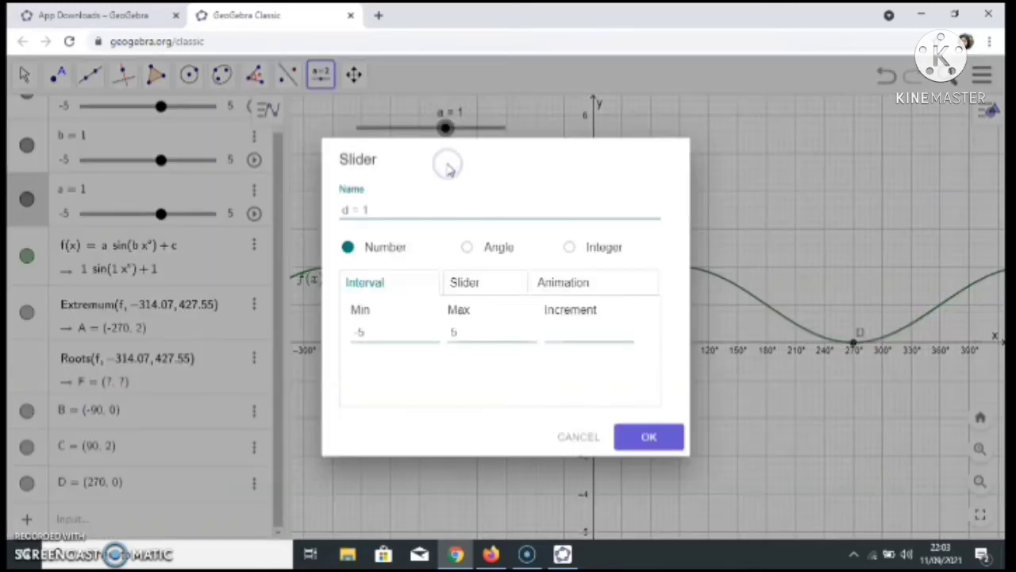
pyautogui.click(564, 442)
# Vary slider b, including b = 0, and slider c to explore their effect on the sine graph, returning both to 1
pyautogui.click(355, 74)
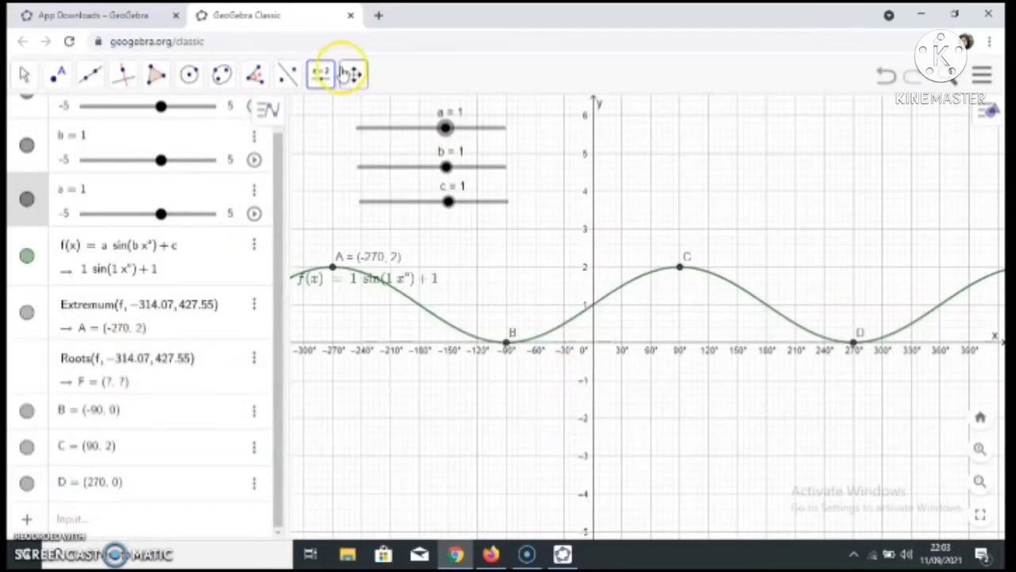
pyautogui.click(357, 114)
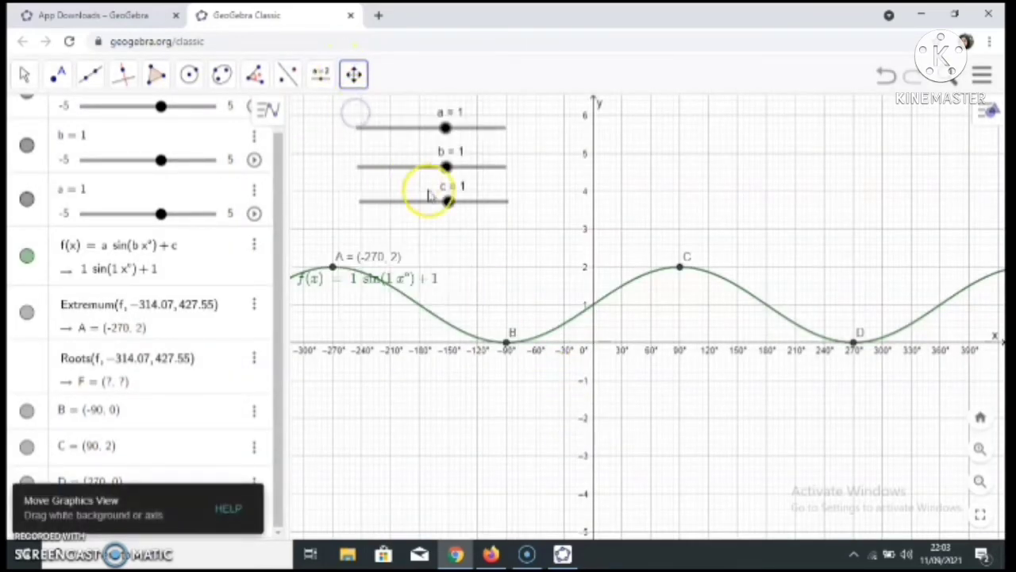
pyautogui.moveTo(447, 168)
pyautogui.mouseDown()
pyautogui.moveTo(495, 171)
pyautogui.moveTo(432, 169)
pyautogui.mouseUp()
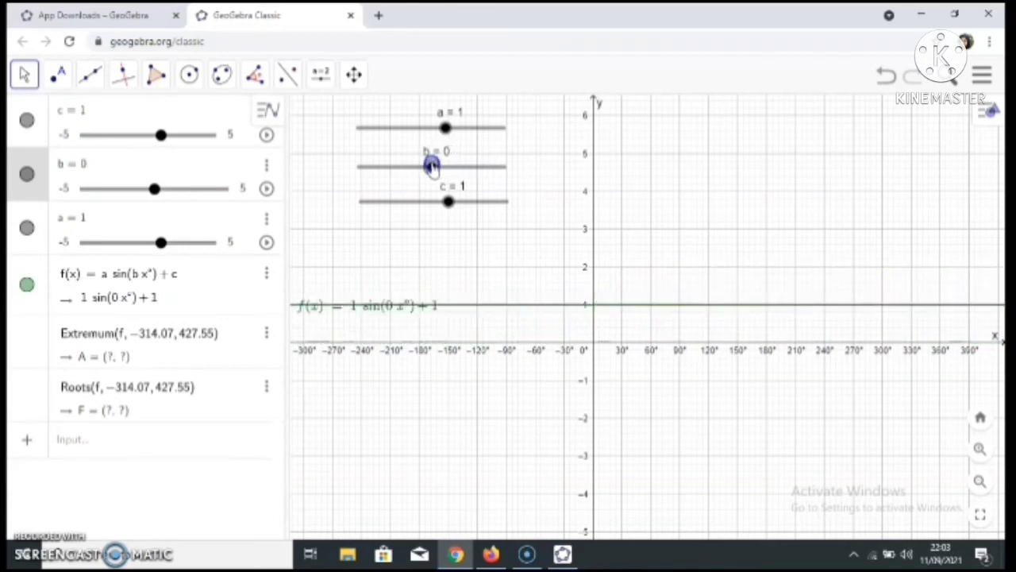
pyautogui.moveTo(432, 167); pyautogui.dragTo(449, 202)
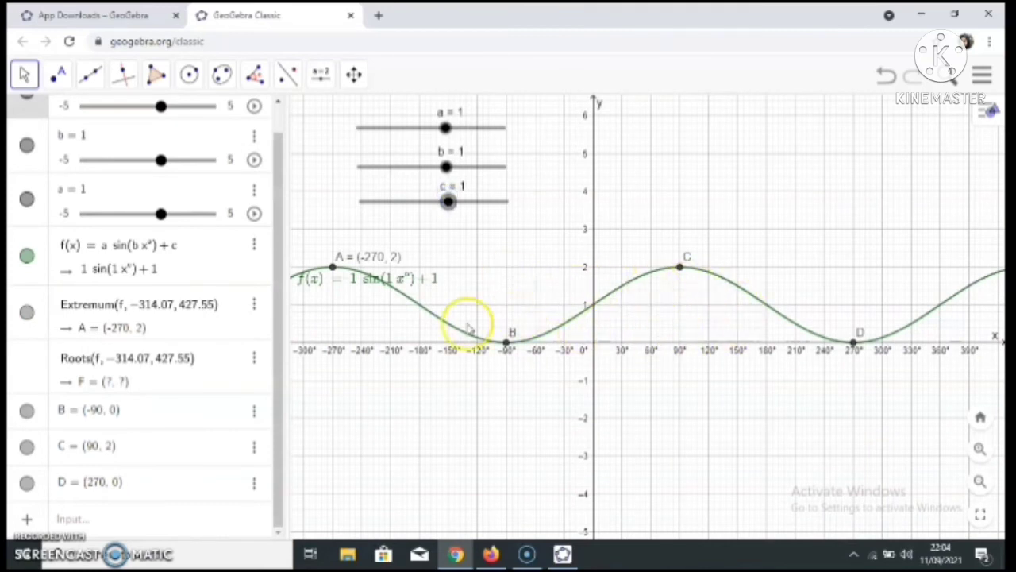
# Redefine function f as y = a·cos(b·x°) + c, keeping the three sliders as its parameters
pyautogui.scroll(1, 223, 326)
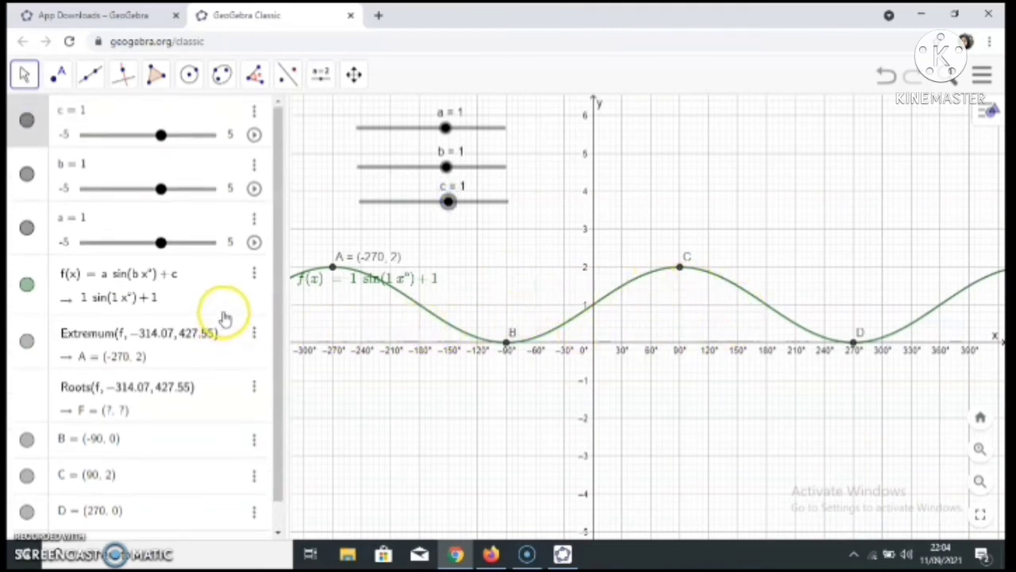
pyautogui.click(149, 302)
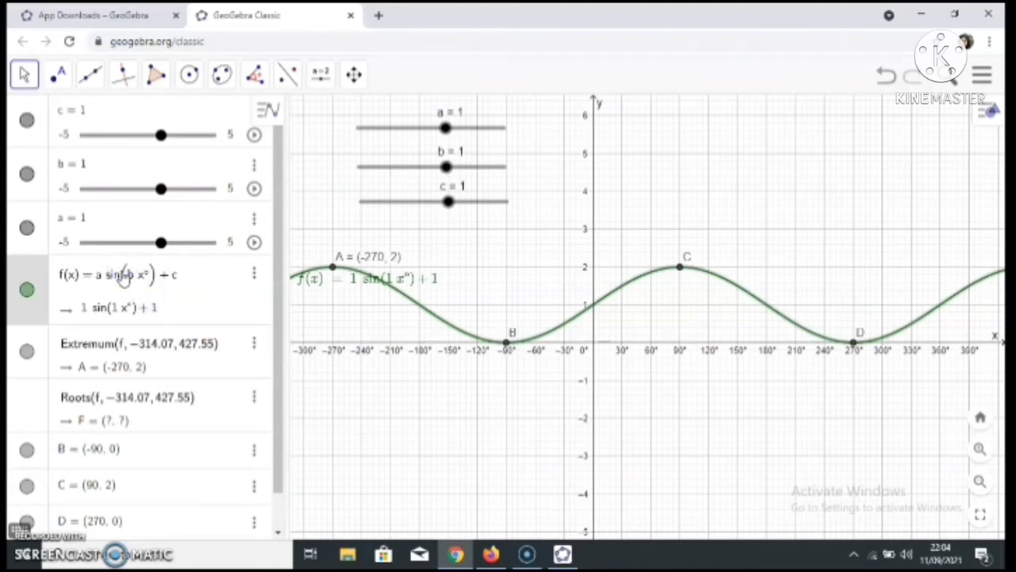
pyautogui.press('BackSpace')
pyautogui.press('BackSpace')
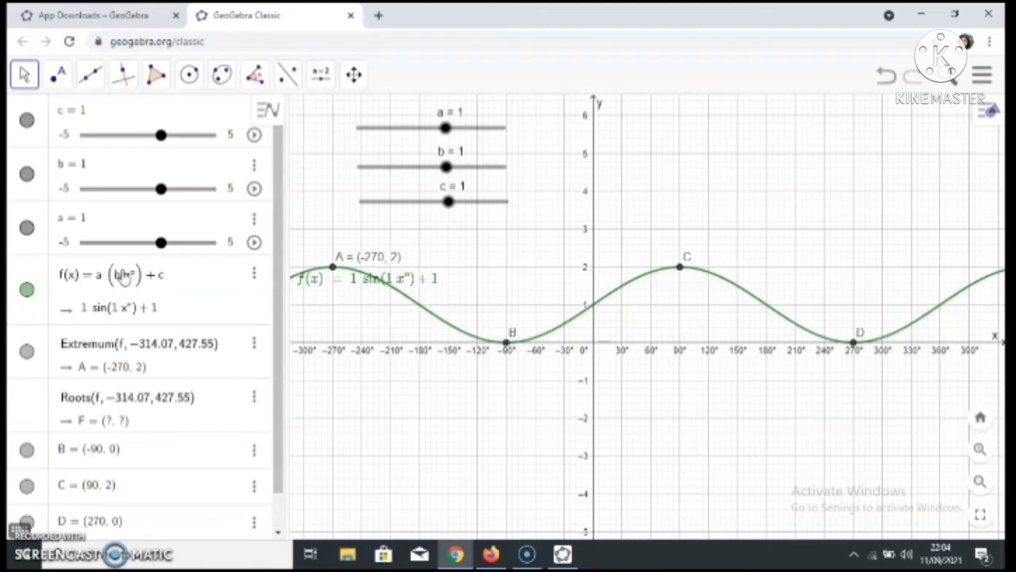
pyautogui.click(11, 537)
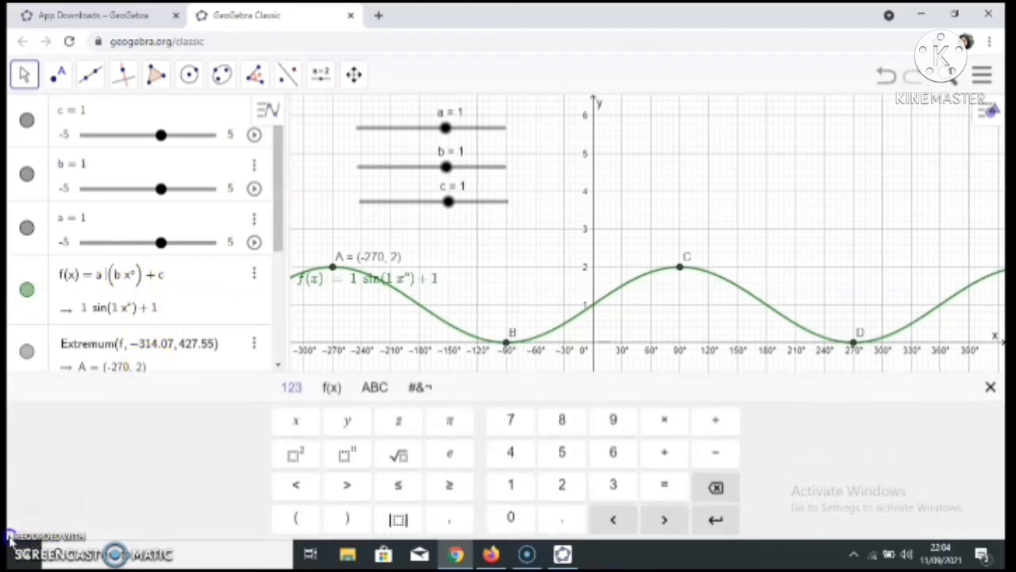
pyautogui.click(343, 390)
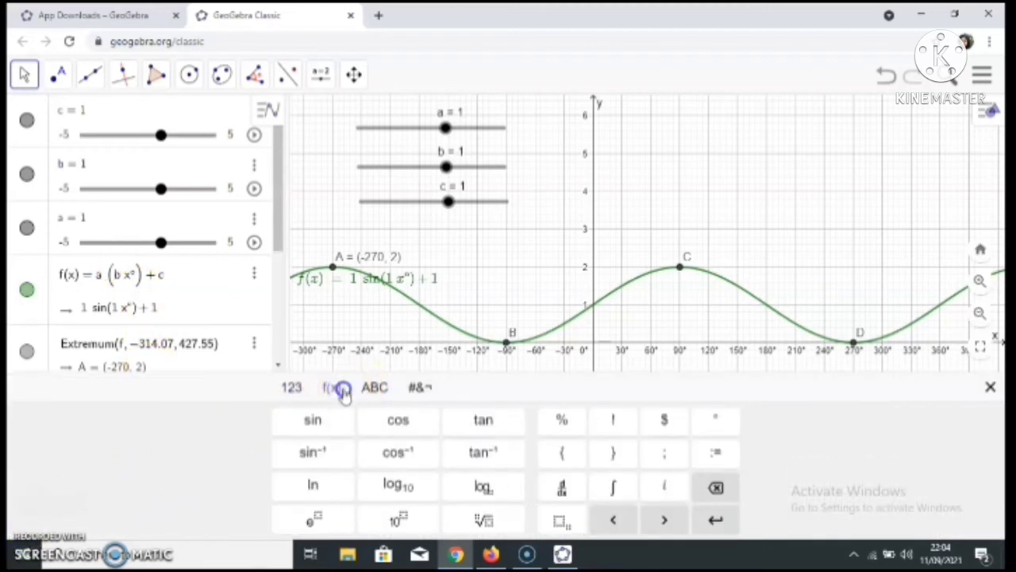
pyautogui.click(364, 425)
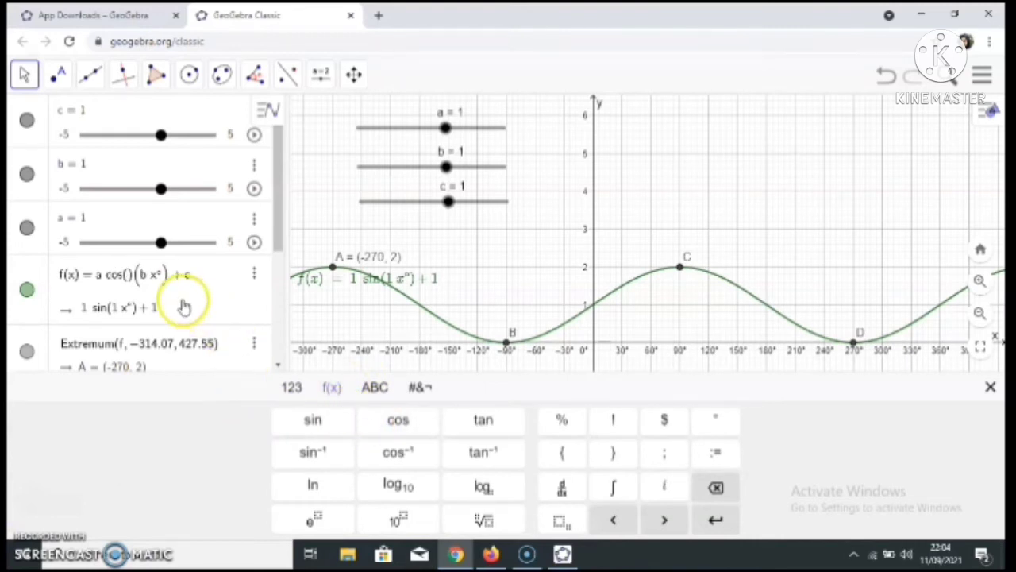
pyautogui.press('BackSpace')
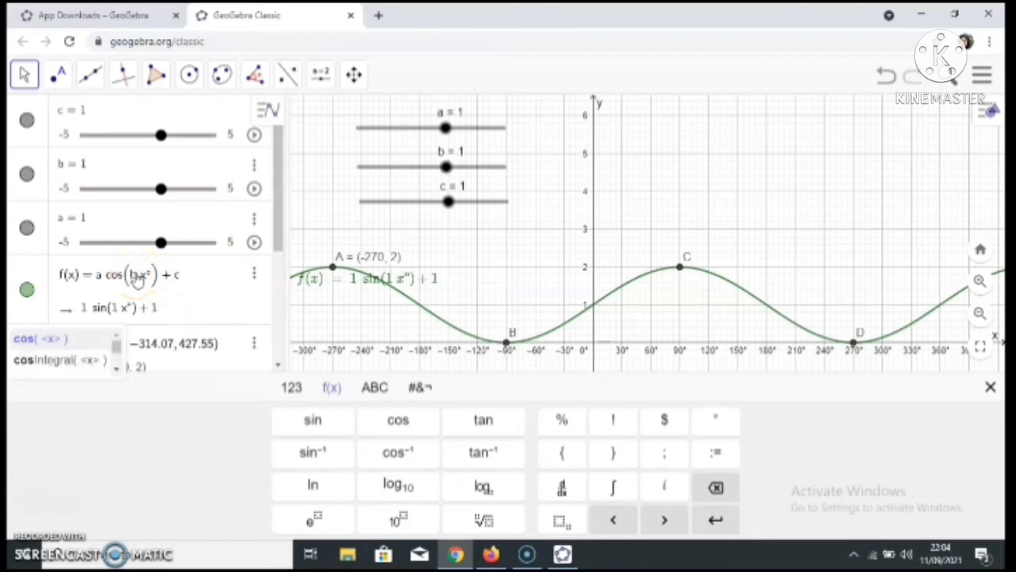
pyautogui.click(182, 276)
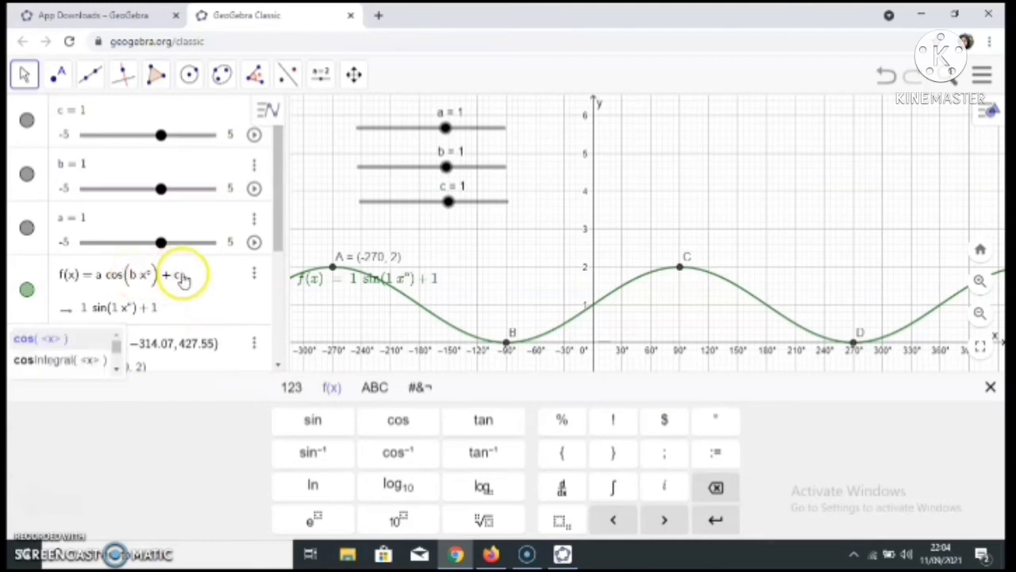
pyautogui.press('Return')
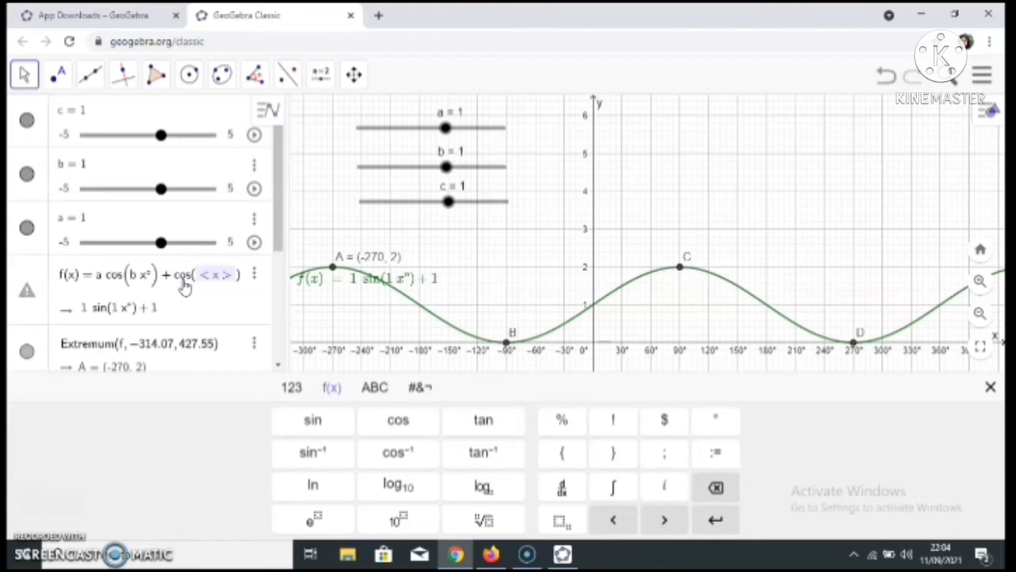
pyautogui.press('BackSpace')
pyautogui.press('BackSpace')
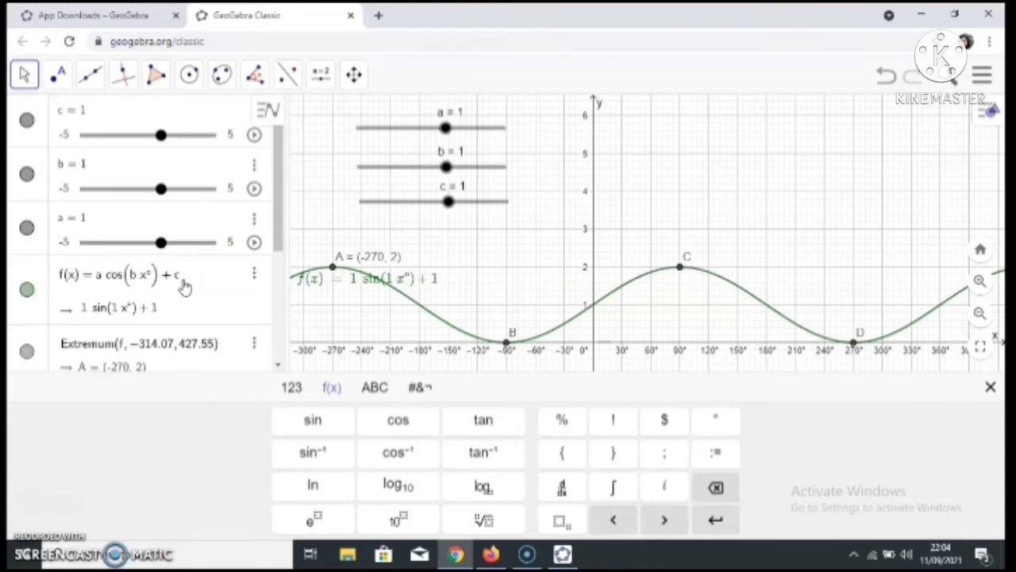
pyautogui.press('Return')
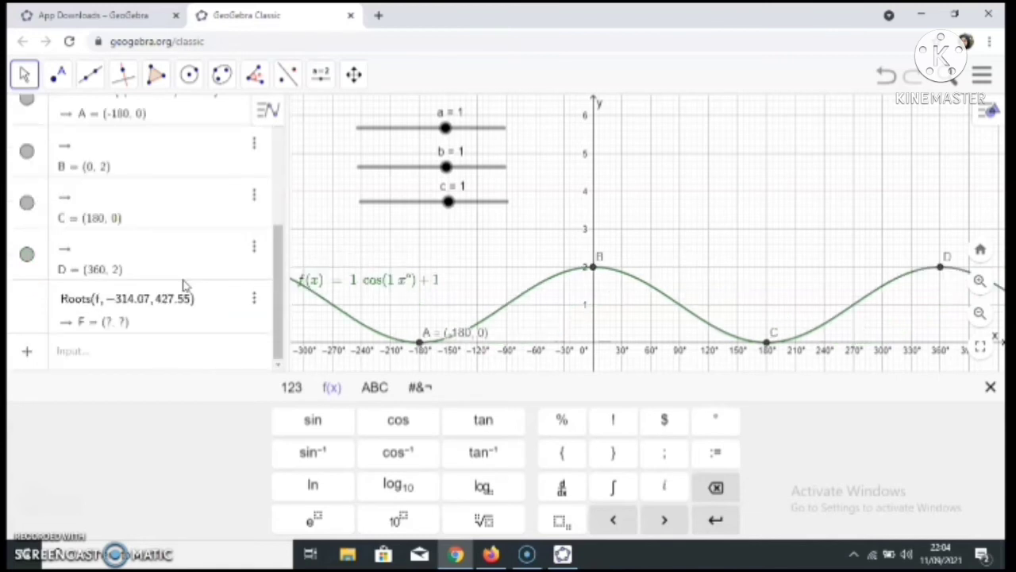
pyautogui.click(993, 387)
# Vary sliders a, b and c in turn to explore their effect on the cosine graph, returning each to 1
pyautogui.scroll(2, 241, 340)
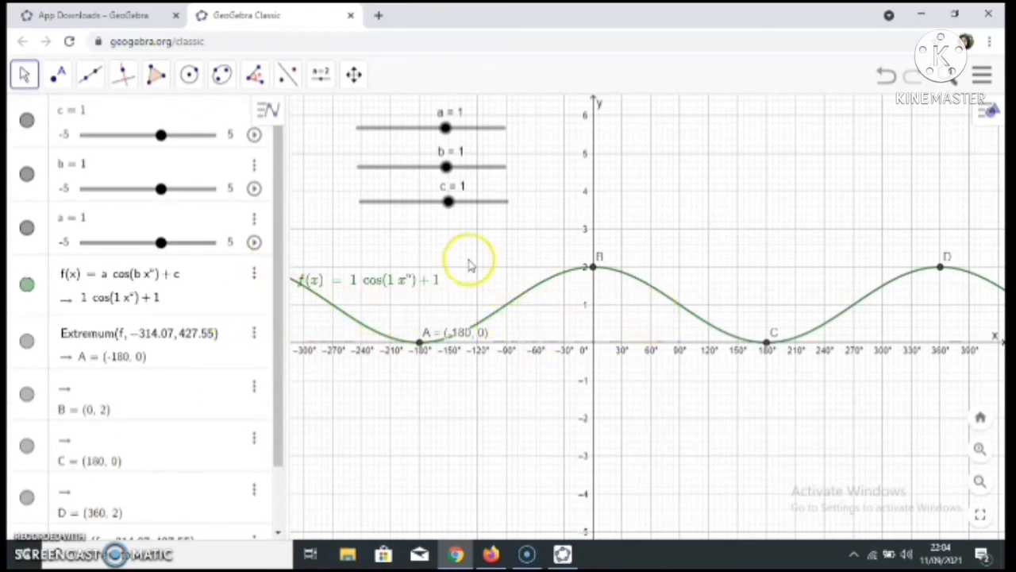
pyautogui.moveTo(445, 130)
pyautogui.mouseDown()
pyautogui.moveTo(496, 128)
pyautogui.moveTo(447, 130)
pyautogui.mouseUp()
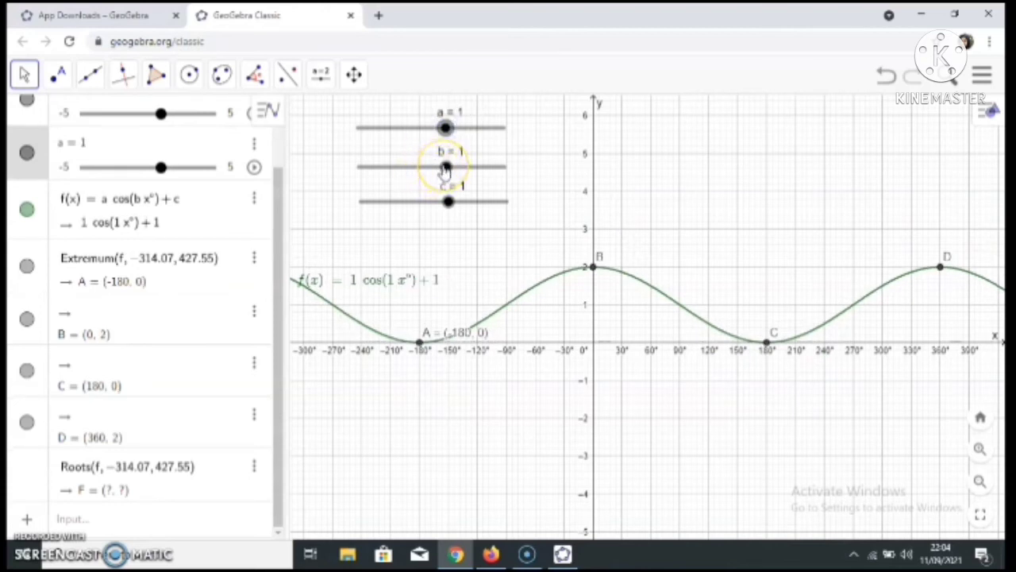
pyautogui.moveTo(443, 168)
pyautogui.mouseDown()
pyautogui.moveTo(487, 169)
pyautogui.moveTo(422, 170)
pyautogui.moveTo(446, 169)
pyautogui.mouseUp()
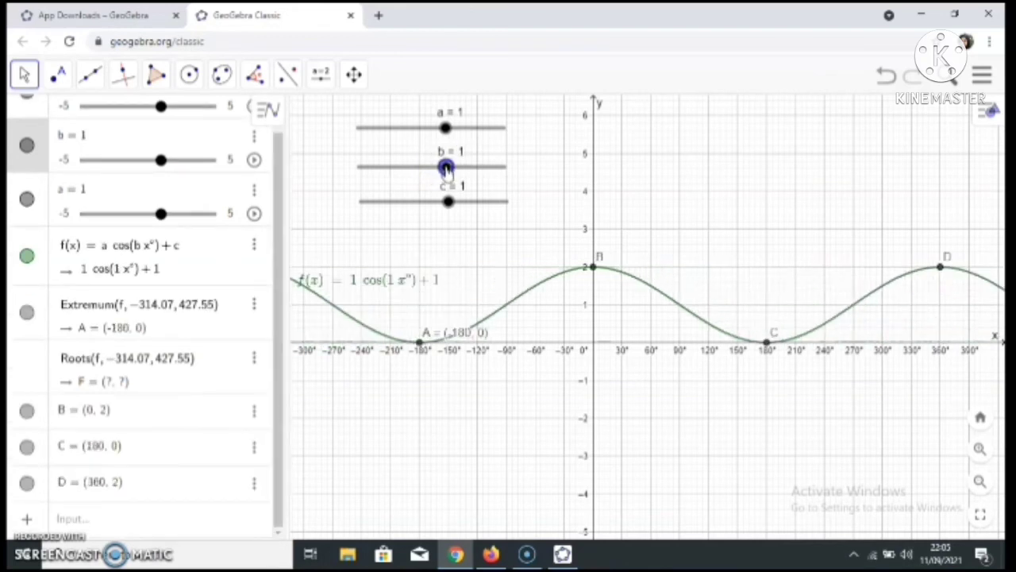
pyautogui.moveTo(448, 204)
pyautogui.mouseDown()
pyautogui.moveTo(489, 204)
pyautogui.moveTo(391, 208)
pyautogui.moveTo(450, 210)
pyautogui.mouseUp()
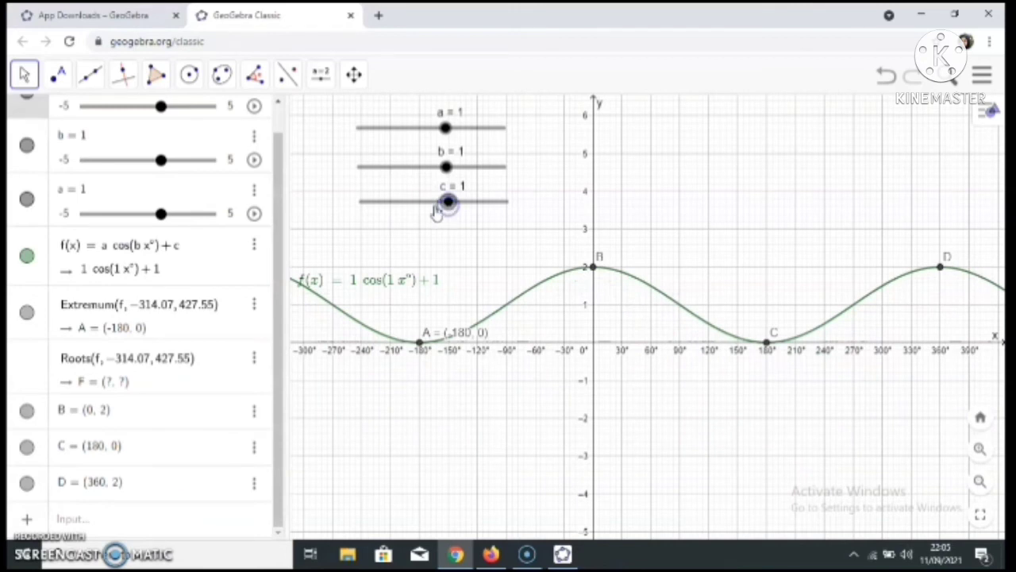
# Redefine function f as y = a·tan(b·x°) + c, replacing the cosine with the tangent
pyautogui.scroll(1, 182, 326)
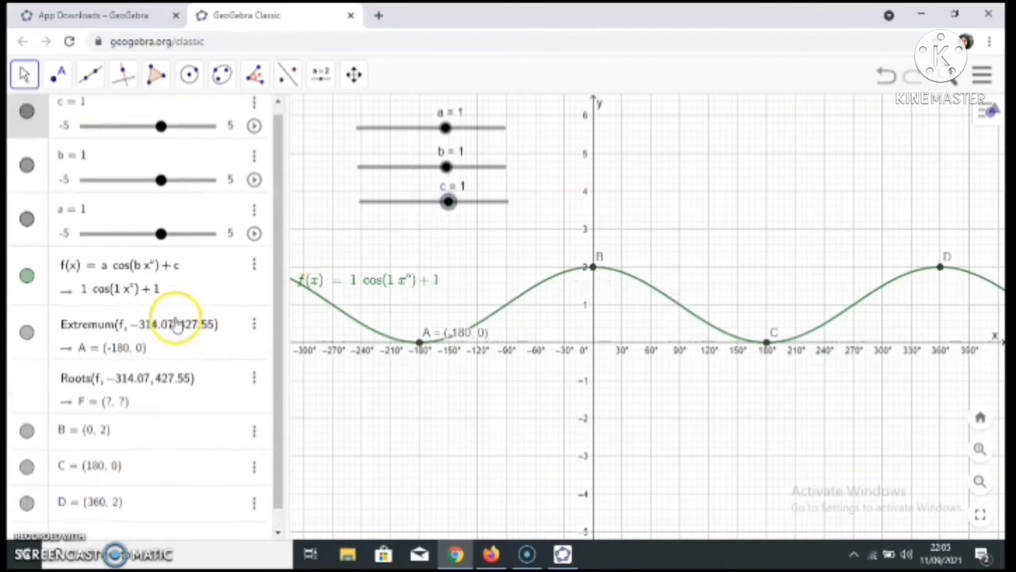
pyautogui.click(131, 274)
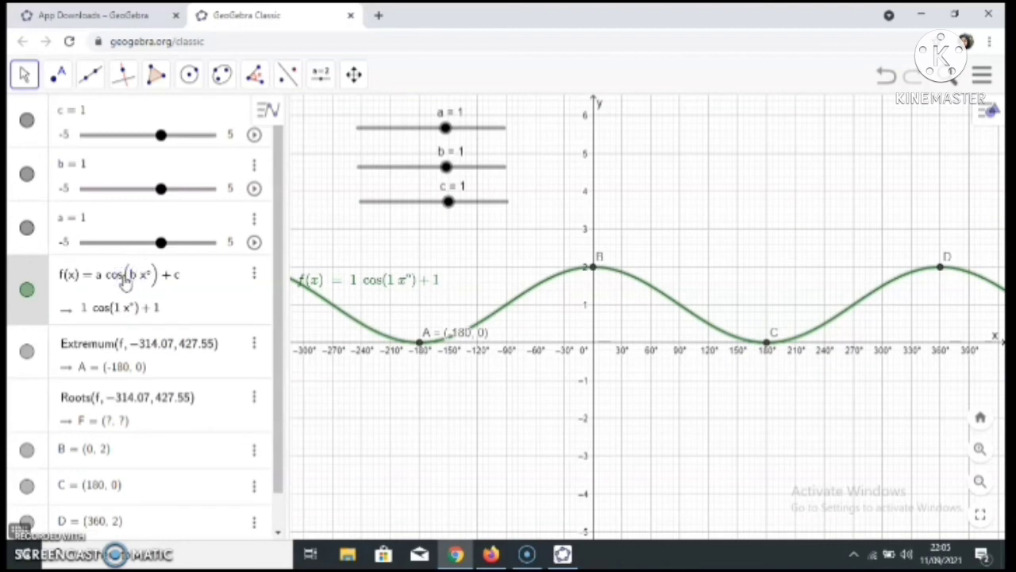
pyautogui.press('BackSpace')
pyautogui.press('BackSpace')
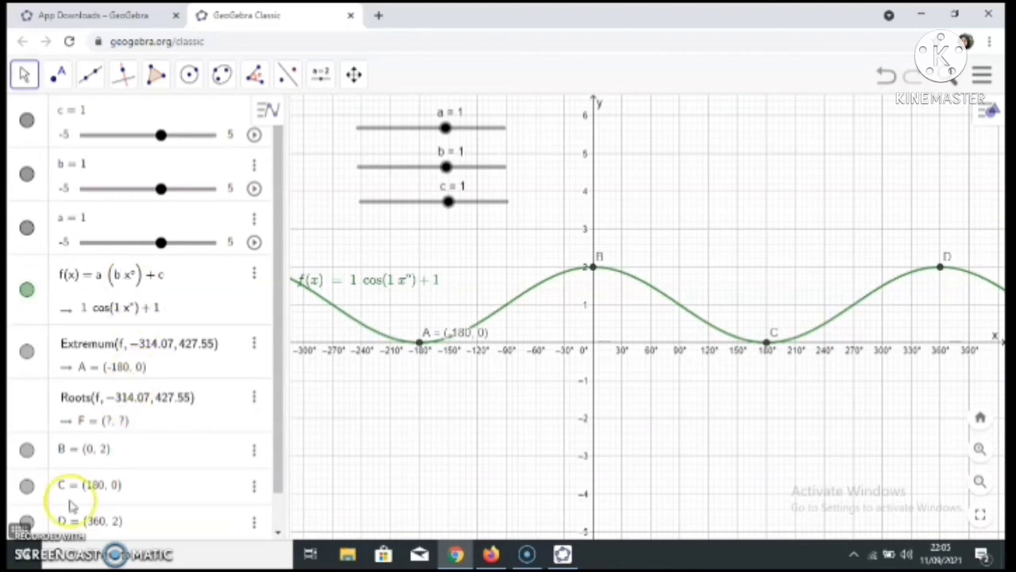
pyautogui.click(20, 526)
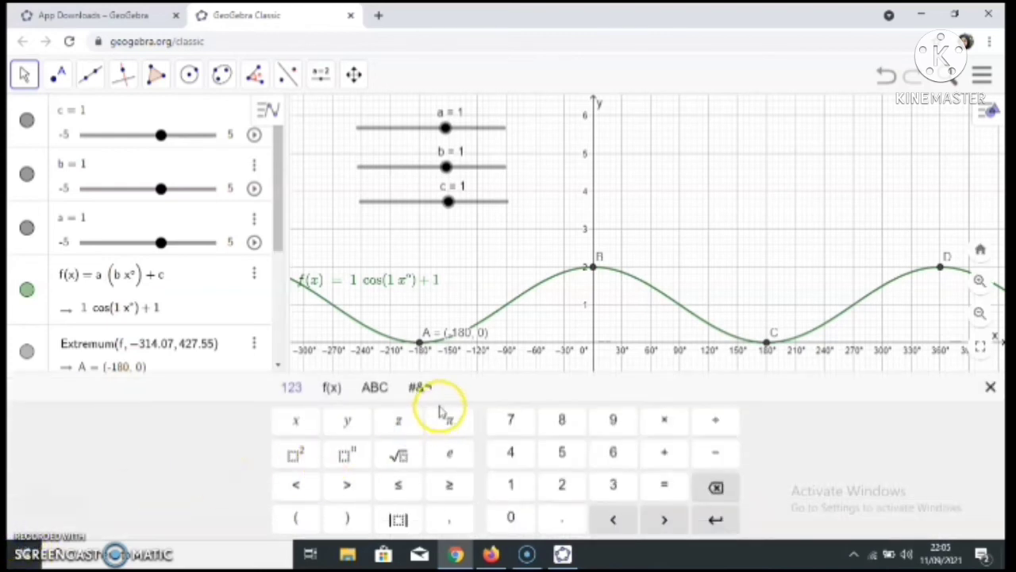
pyautogui.click(332, 388)
pyautogui.click(484, 422)
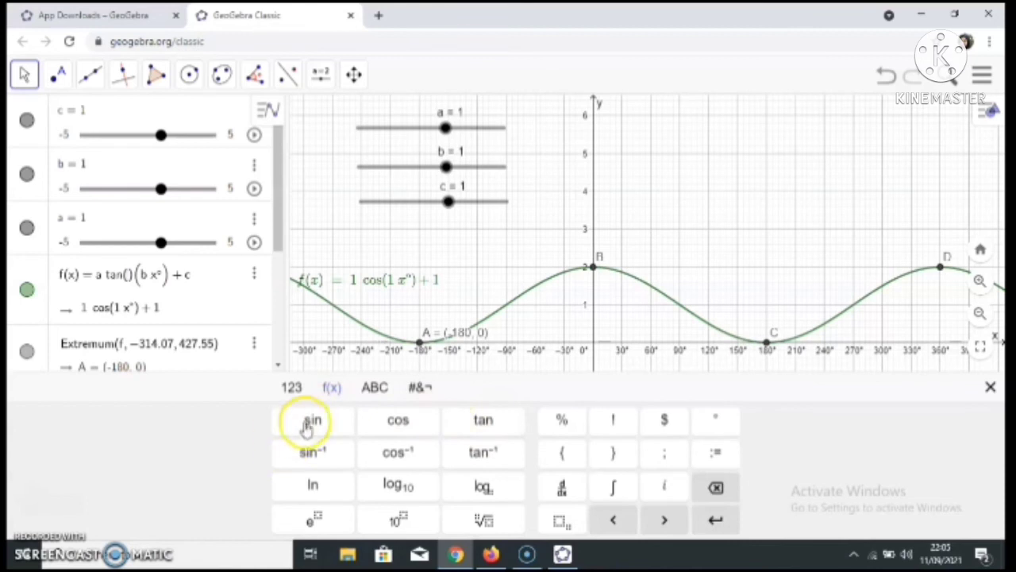
pyautogui.press('BackSpace')
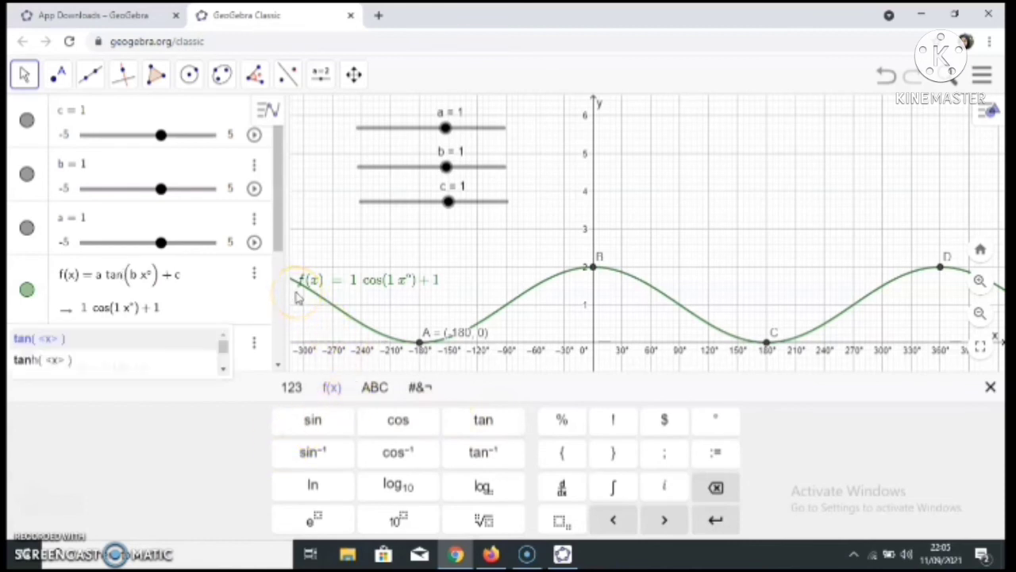
pyautogui.click(196, 274)
pyautogui.press('Return')
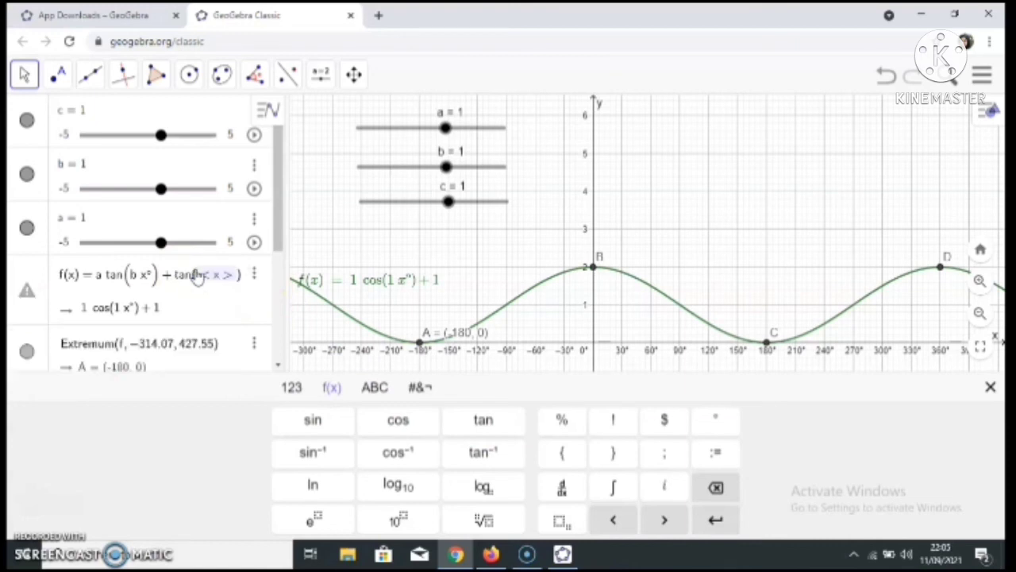
pyautogui.press('BackSpace')
pyautogui.press('BackSpace')
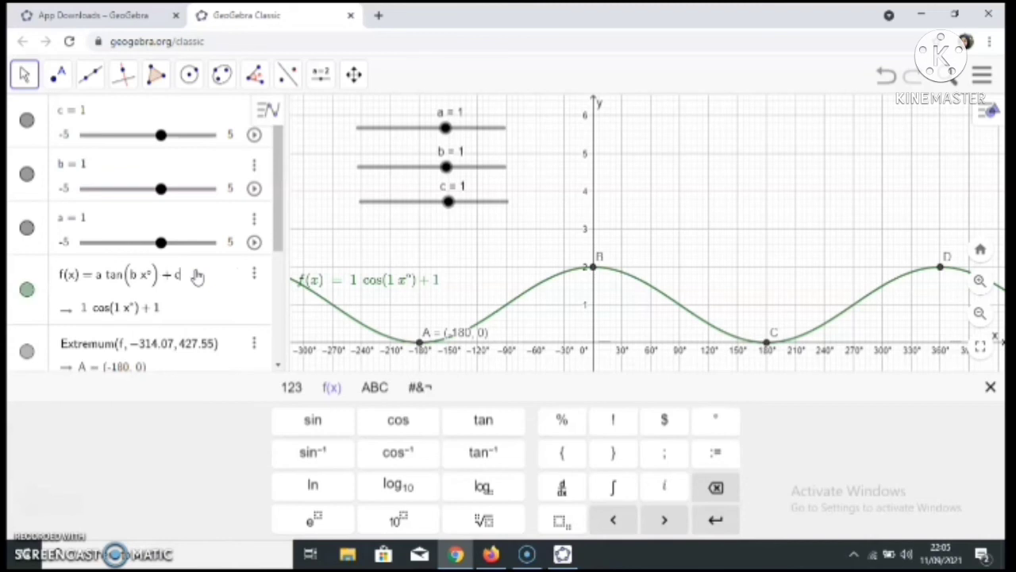
pyautogui.press('Return')
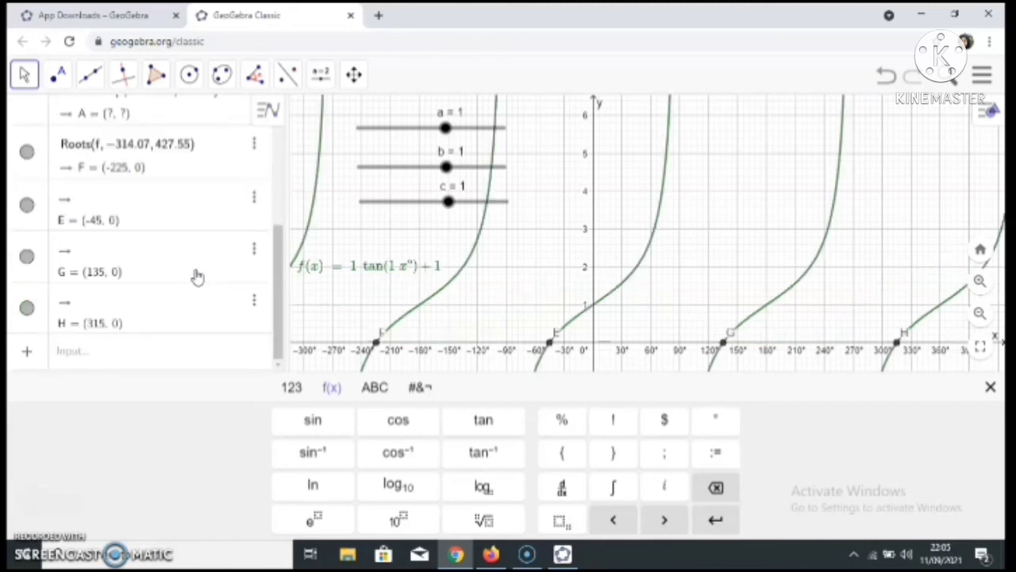
pyautogui.click(702, 310)
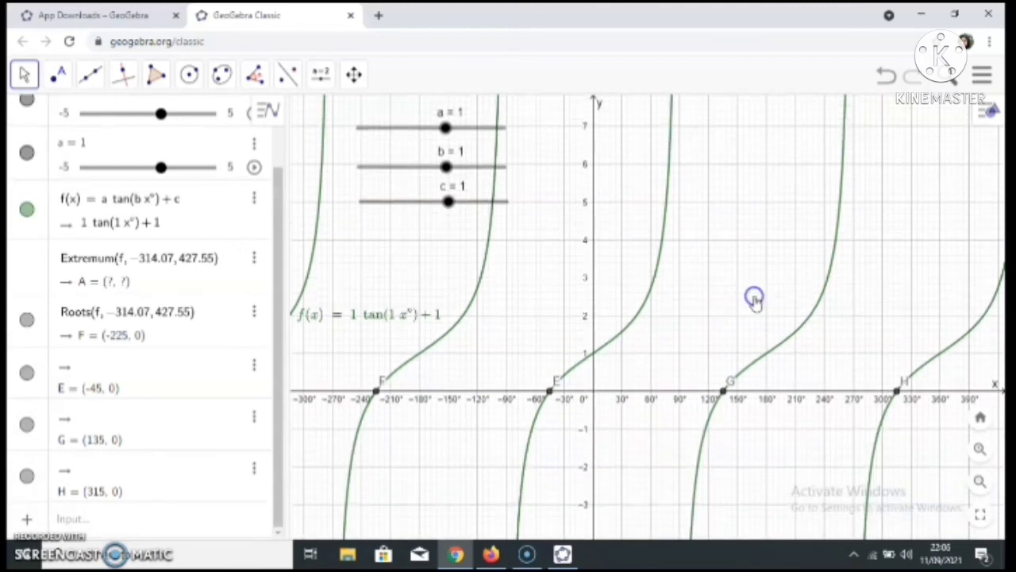
# Vary sliders a, b and c in turn to explore their effect on the tangent graph, returning each to 1
pyautogui.scroll(-3, 756, 301)
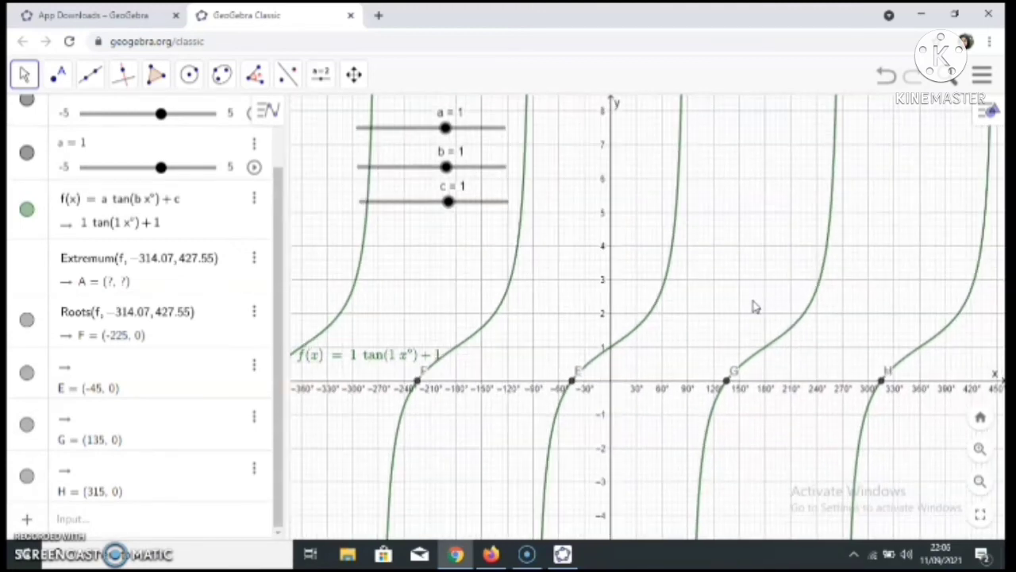
pyautogui.scroll(-2, 754, 306)
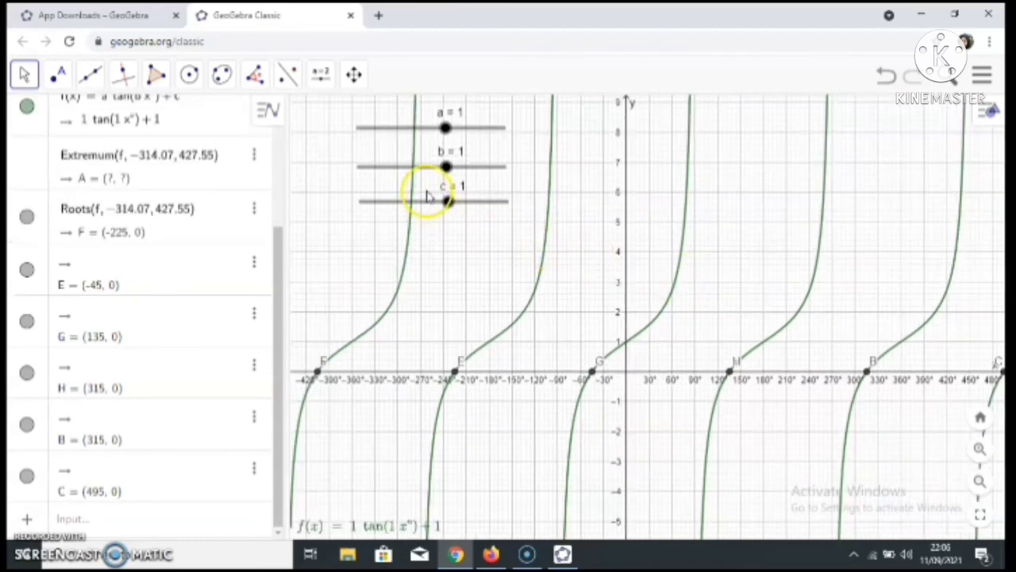
pyautogui.click(446, 129)
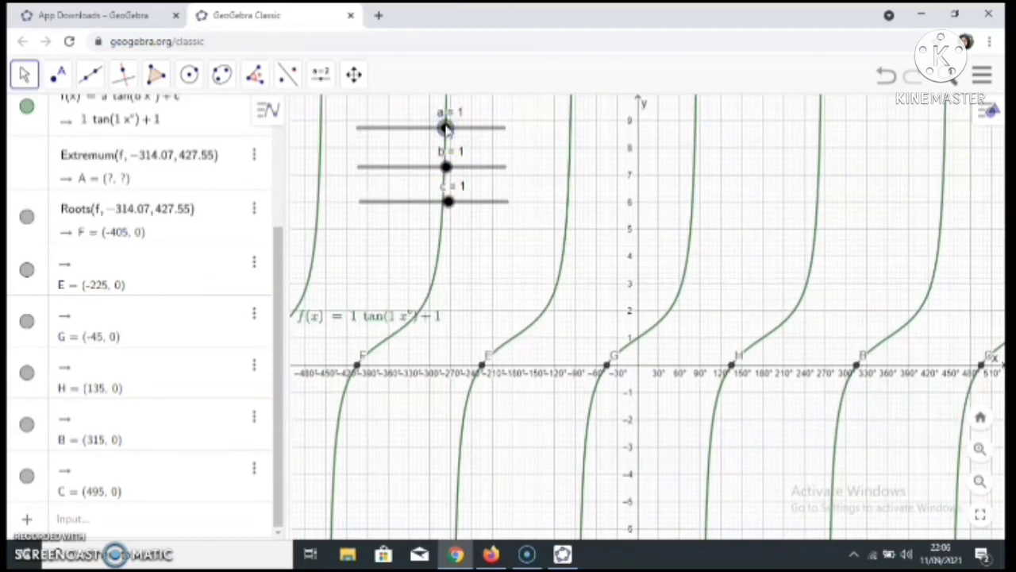
pyautogui.moveTo(446, 129)
pyautogui.mouseDown()
pyautogui.moveTo(496, 130)
pyautogui.moveTo(380, 125)
pyautogui.moveTo(446, 127)
pyautogui.mouseUp()
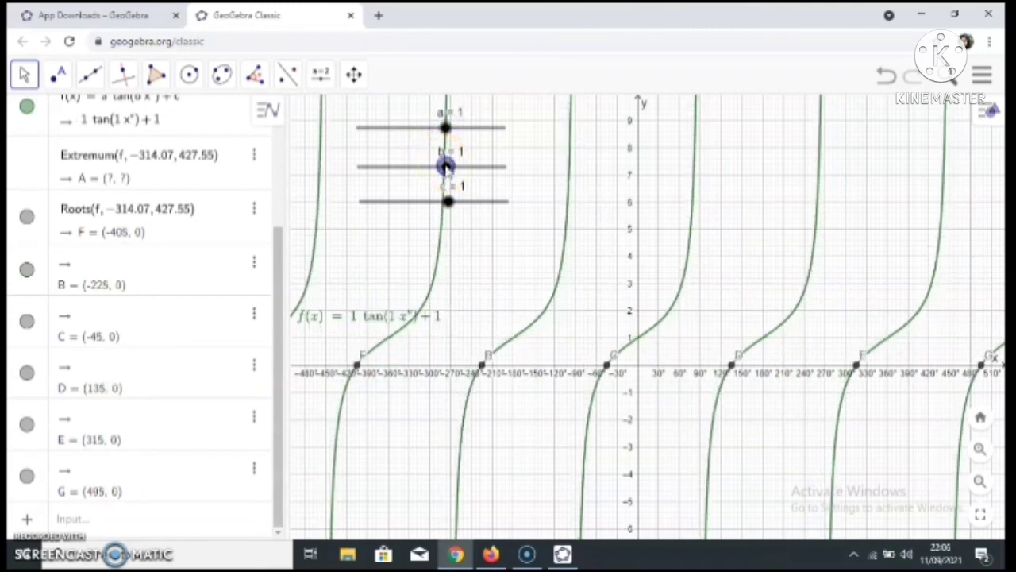
pyautogui.moveTo(447, 169); pyautogui.dragTo(449, 203)
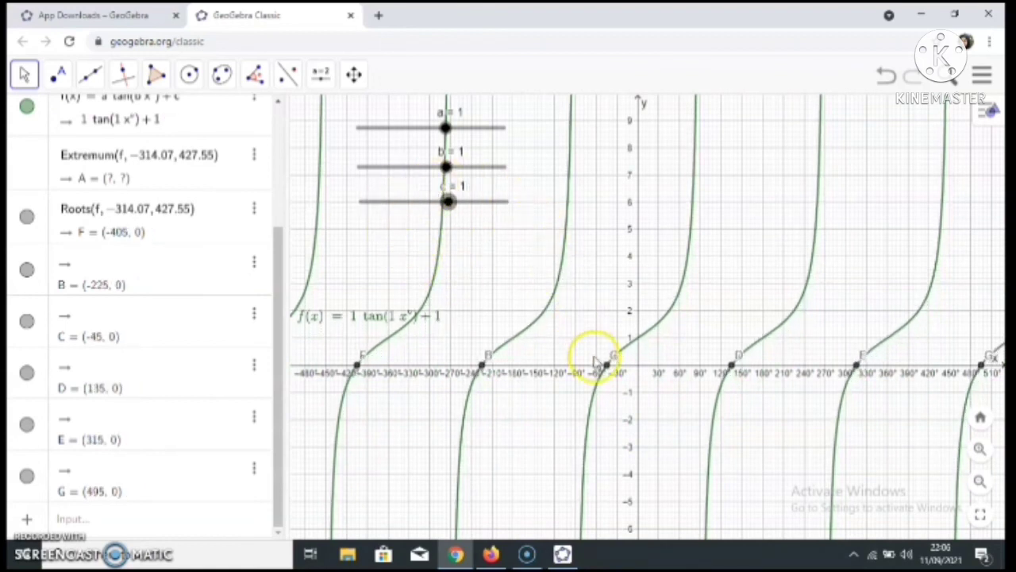
# Examine the repeating branches of the tangent graph over a wider range of negative x-values, together with its listed roots
pyautogui.scroll(3, 600, 380)
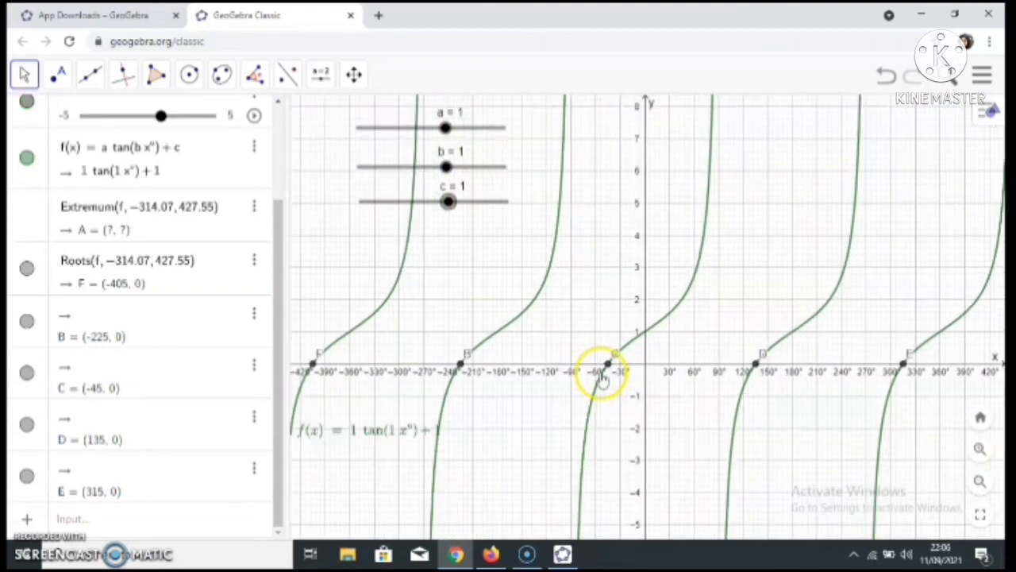
pyautogui.scroll(-2, 602, 382)
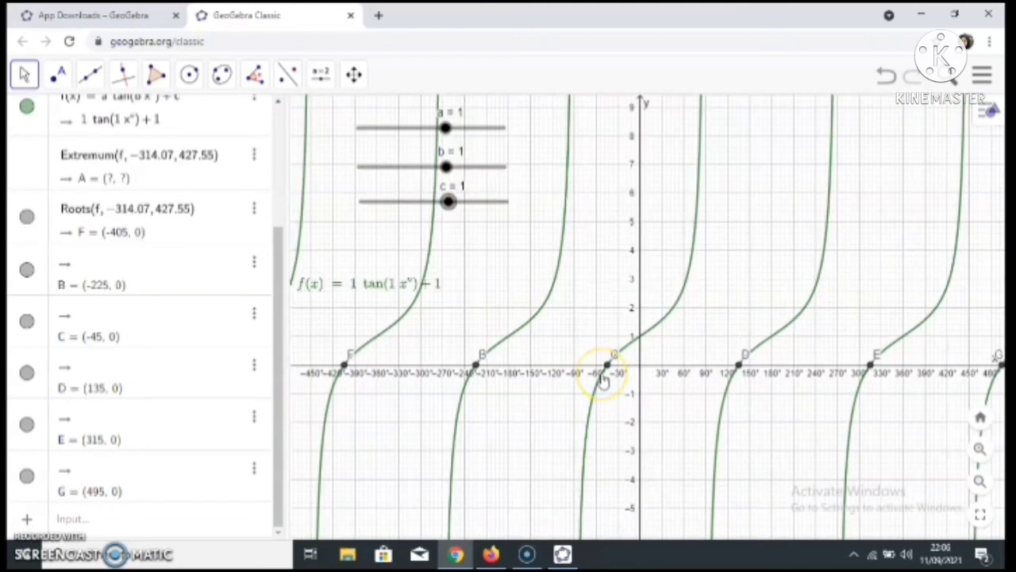
pyautogui.scroll(-2, 603, 377)
pyautogui.click(581, 295)
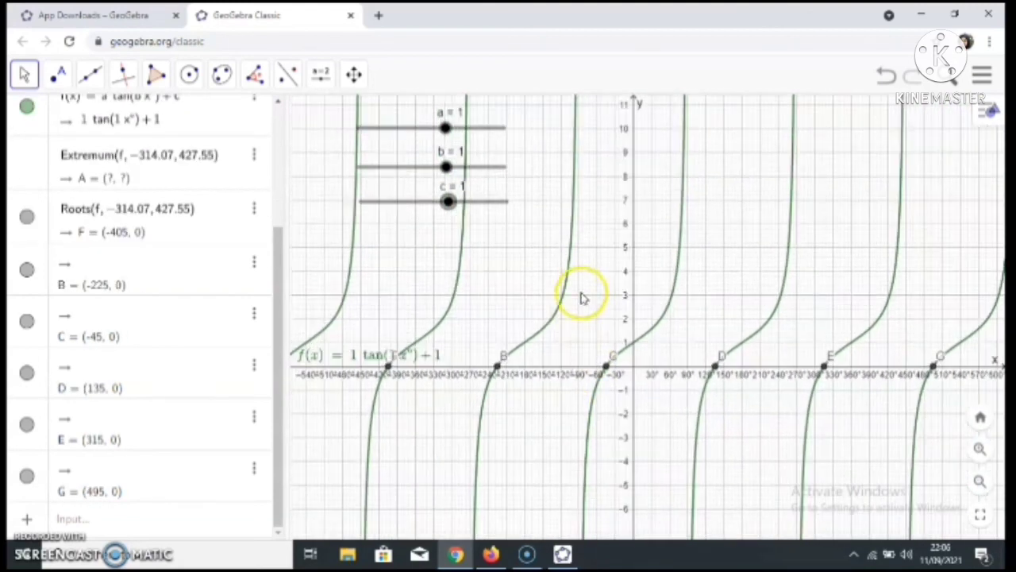
pyautogui.moveTo(590, 272); pyautogui.dragTo(755, 398)
pyautogui.scroll(5, 199, 386)
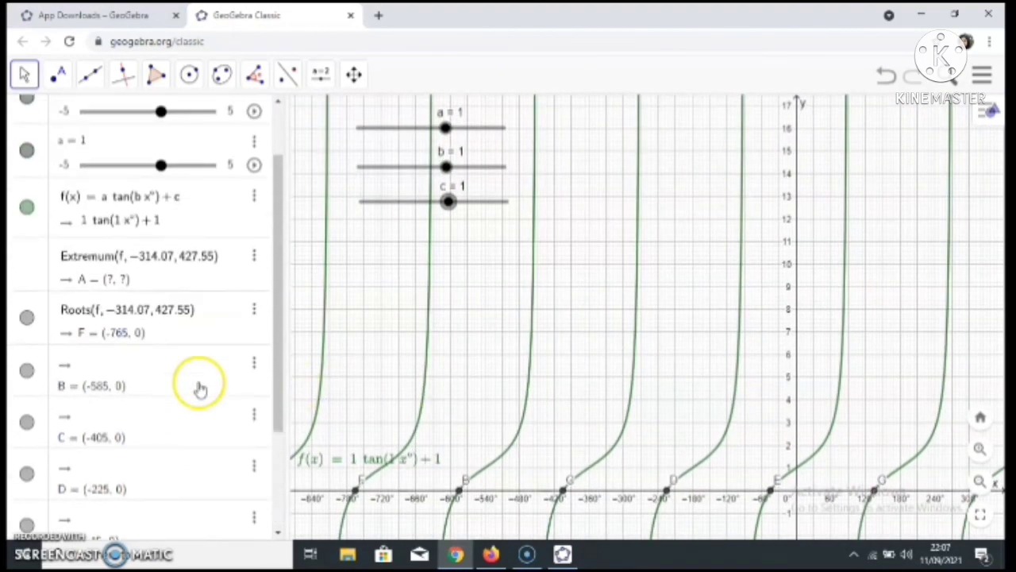